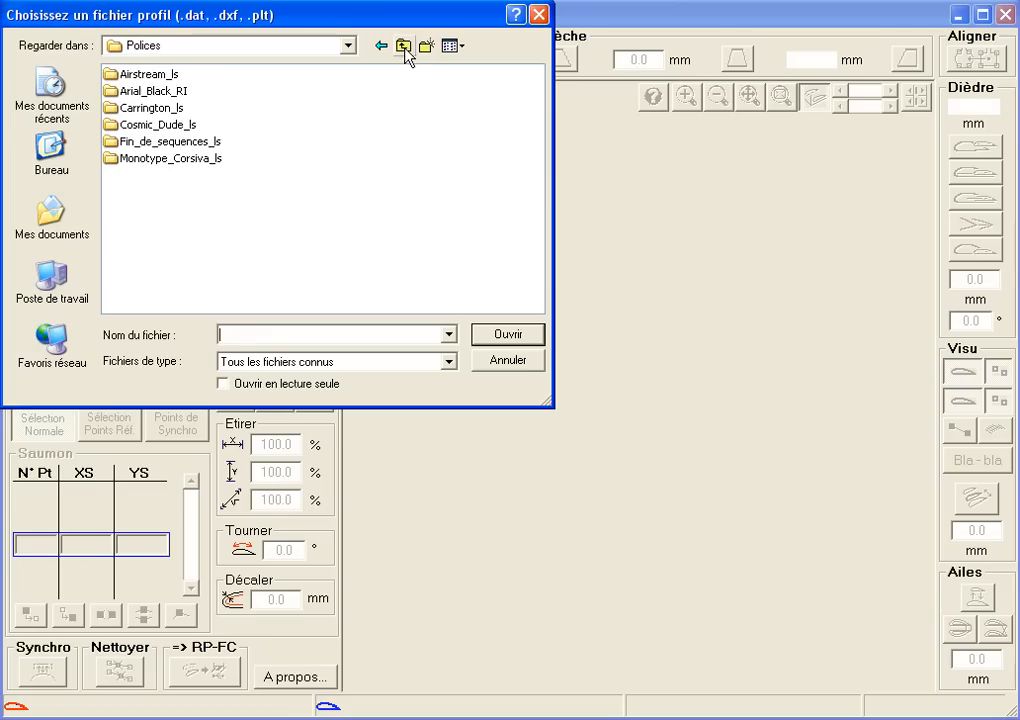
# Open the font file Arial_Black_RI.dxf from the Arial_Black_RI folder under Polices in the Bibliothèque folder
pyautogui.click(406, 49)
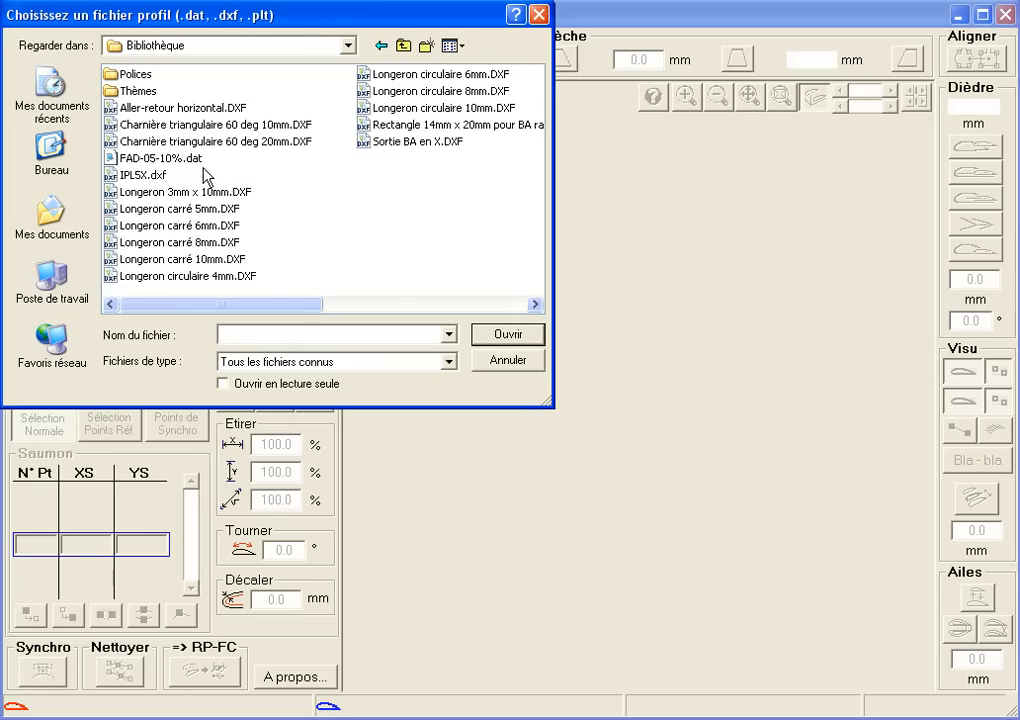
pyautogui.doubleClick(135, 76)
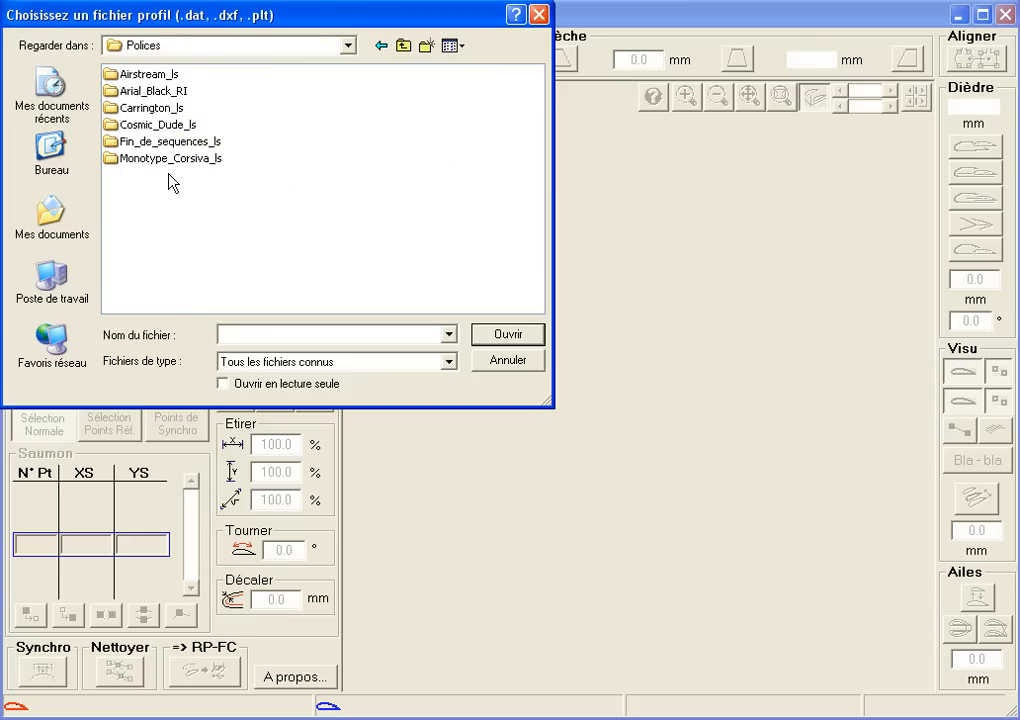
pyautogui.doubleClick(161, 92)
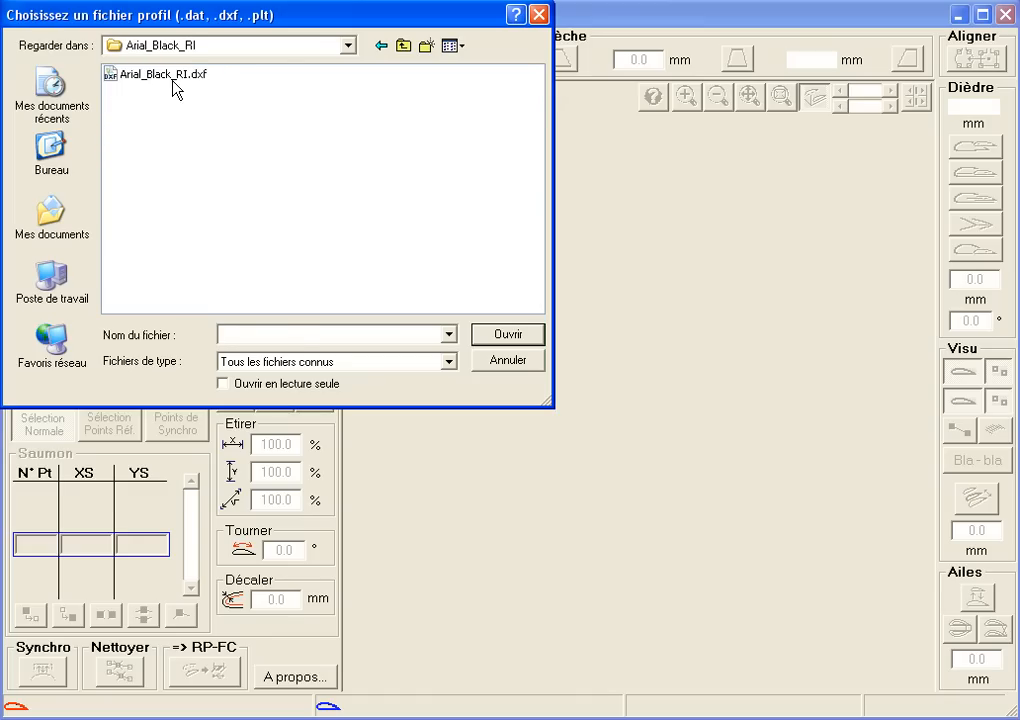
pyautogui.doubleClick(174, 84)
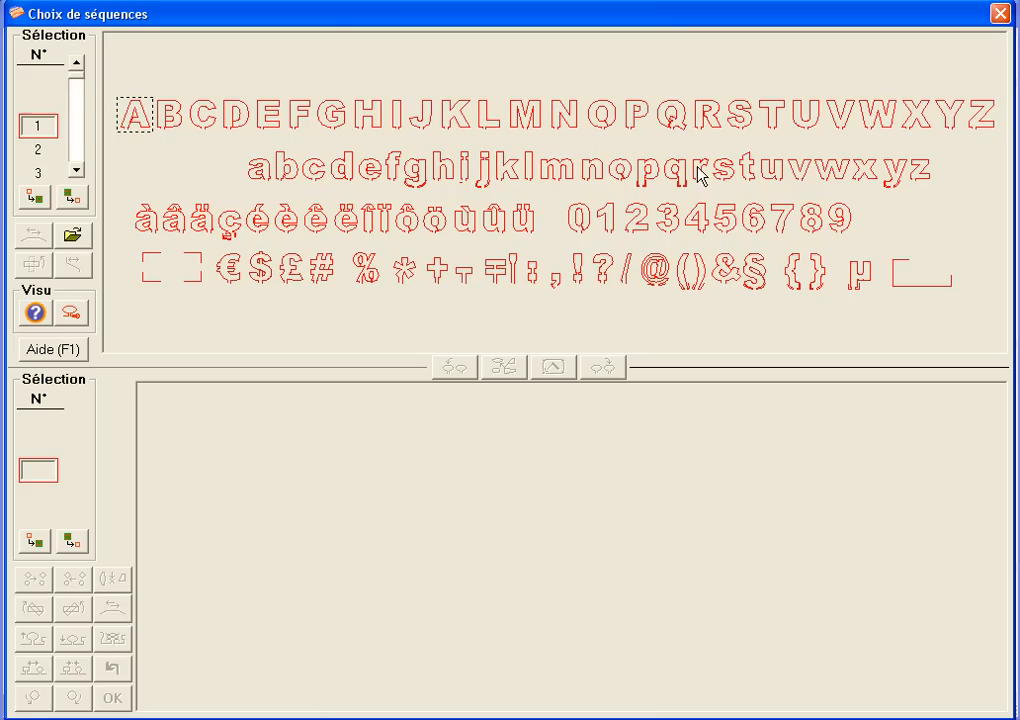
pyautogui.moveTo(497, 14); pyautogui.dragTo(498, 11)
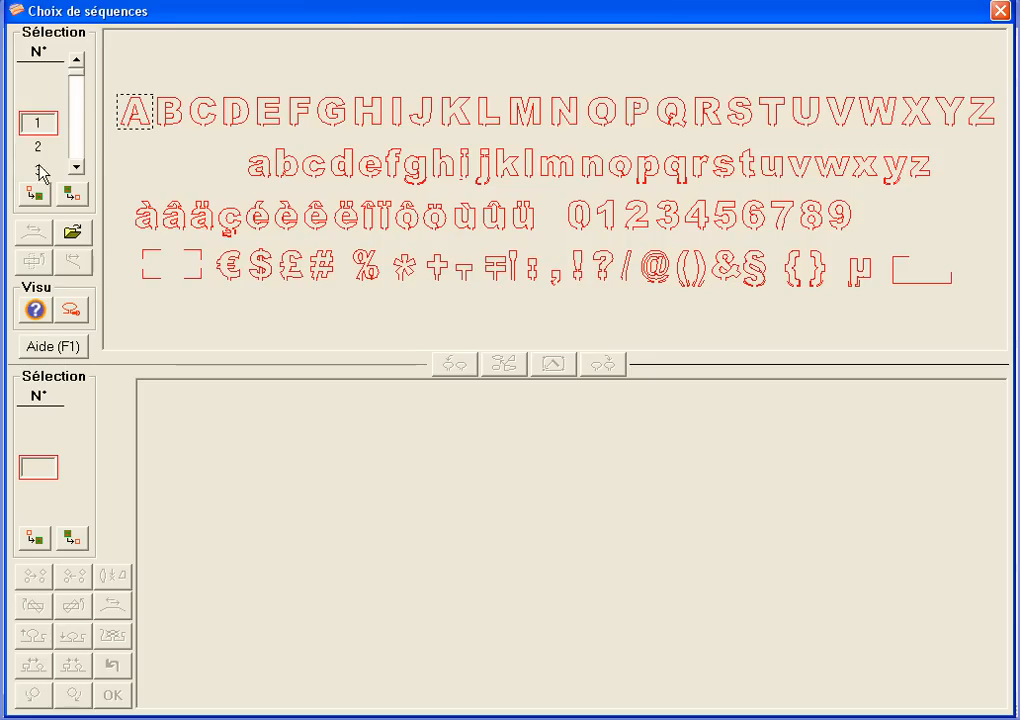
# Try selecting the uppercase letters D and C and all sequences, and clear the whole selection
pyautogui.click(76, 168)
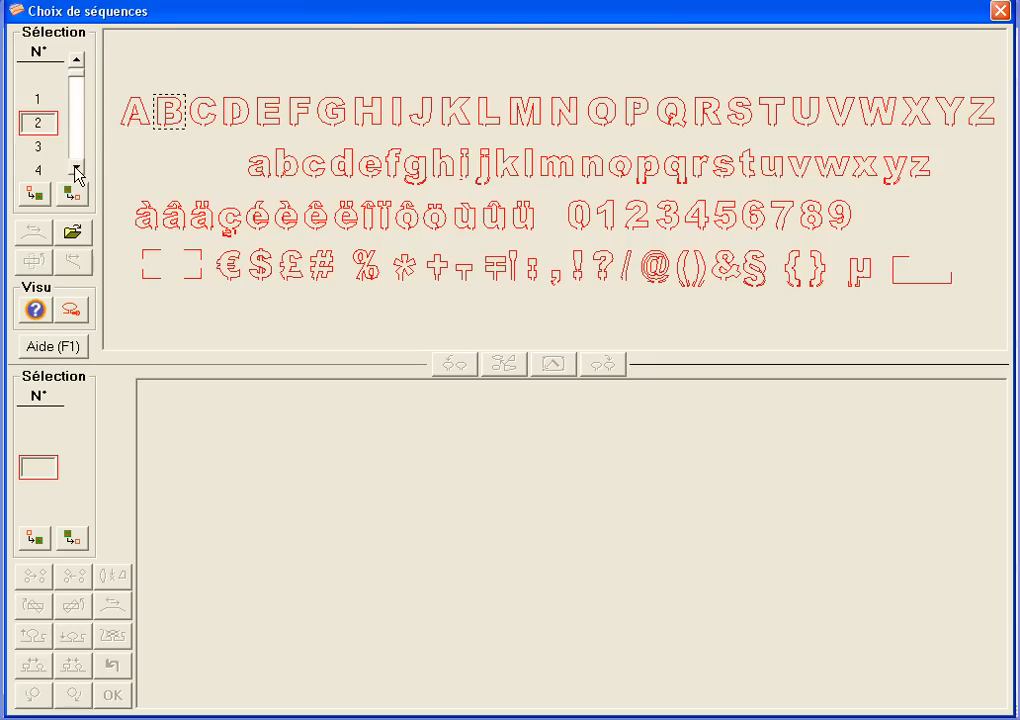
pyautogui.click(76, 167)
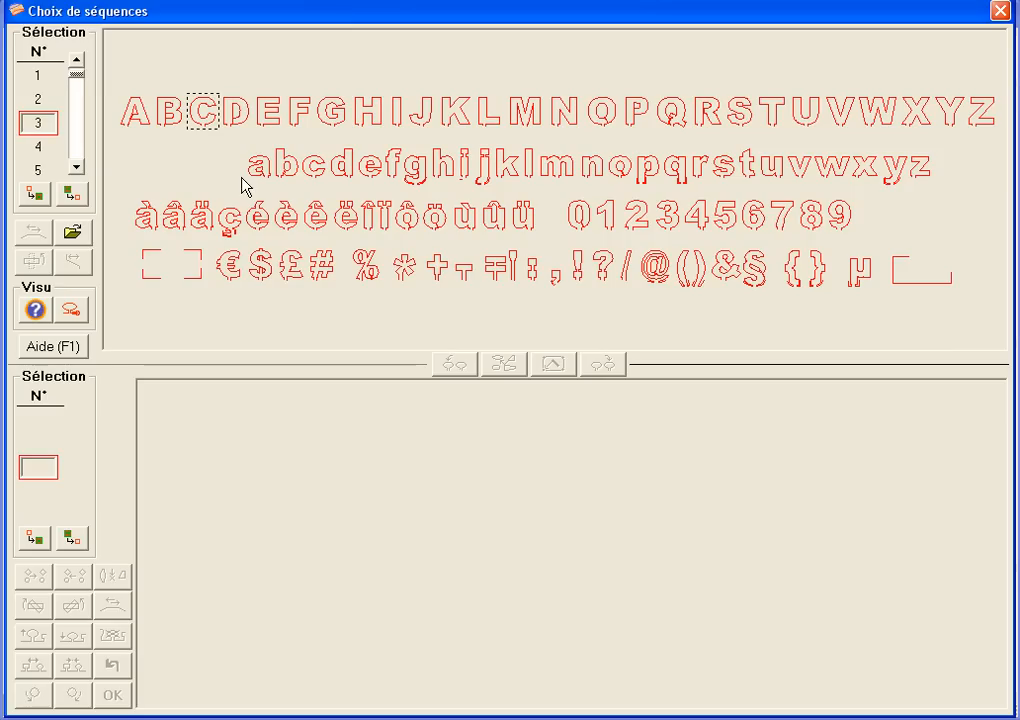
pyautogui.click(236, 113)
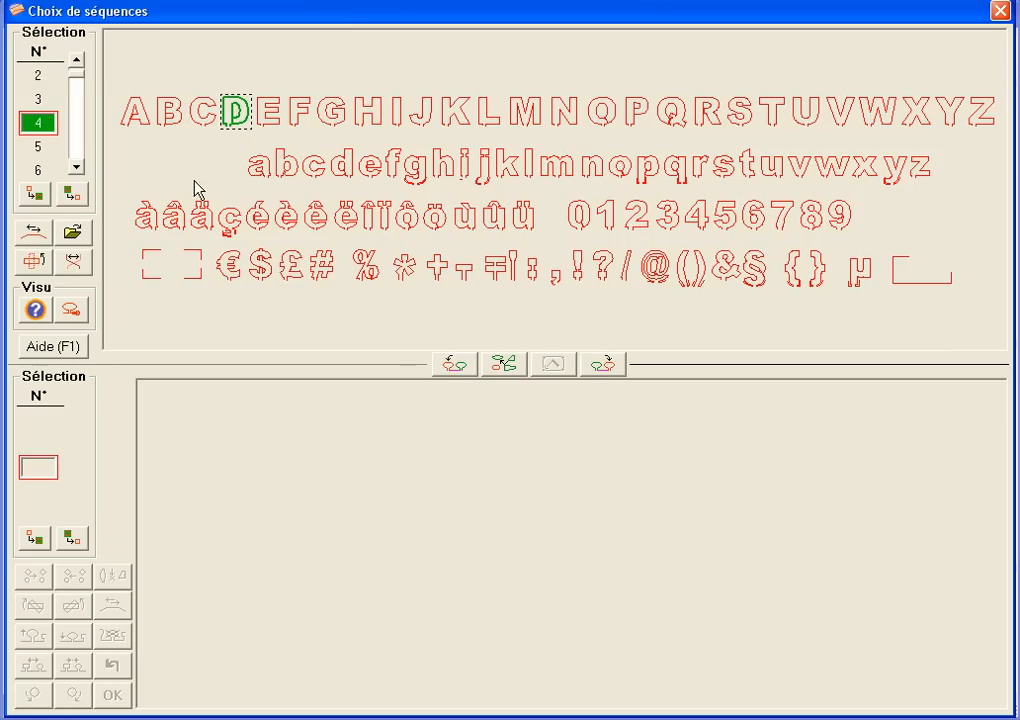
pyautogui.click(38, 99)
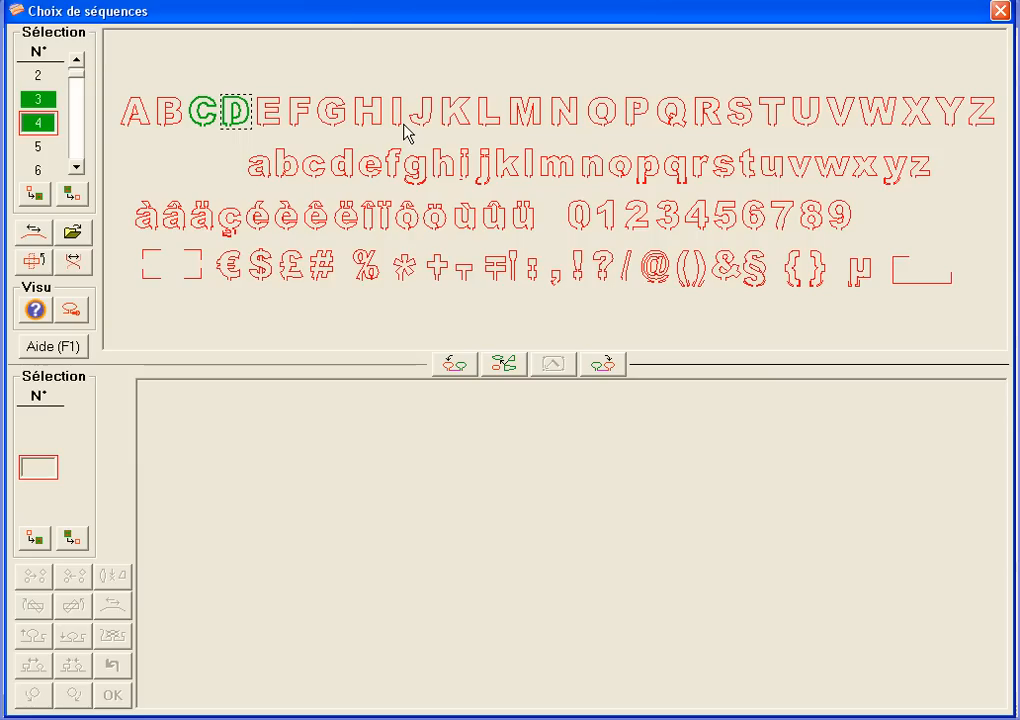
pyautogui.click(38, 197)
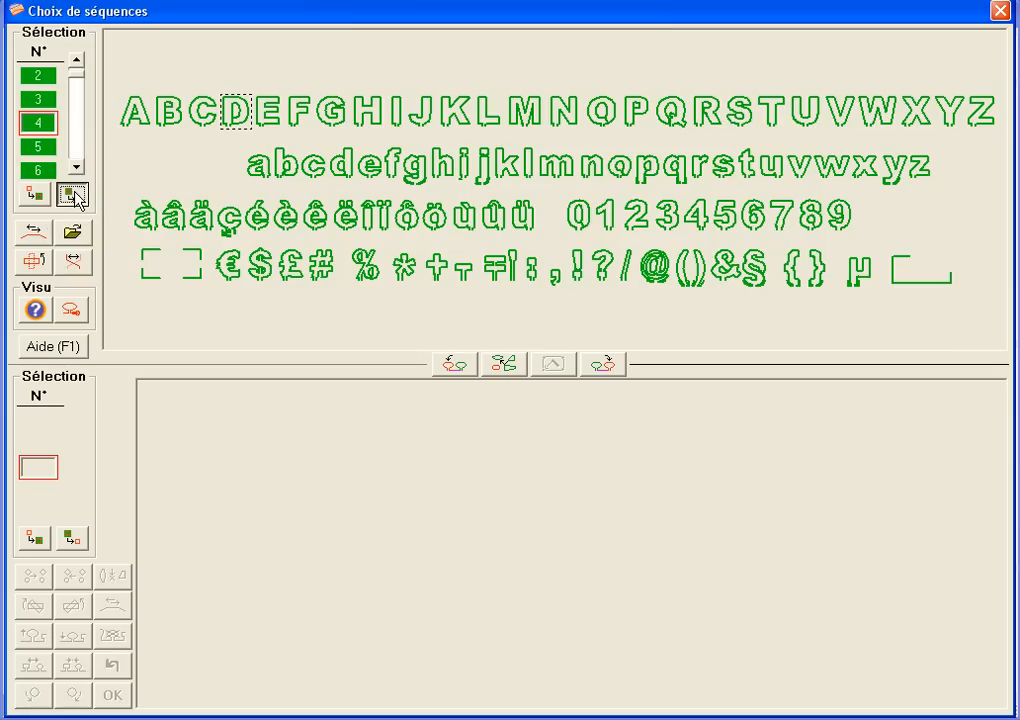
pyautogui.click(74, 195)
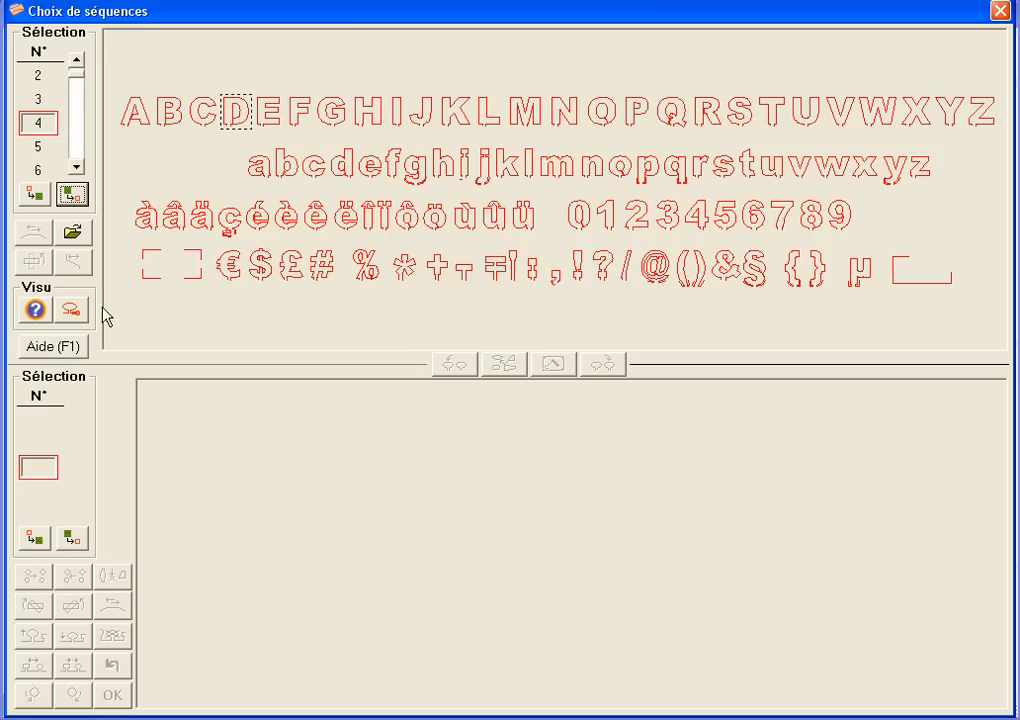
# Show and hide the mouse-usage reminder, and turn on the display of the sequences' directions
pyautogui.click(36, 311)
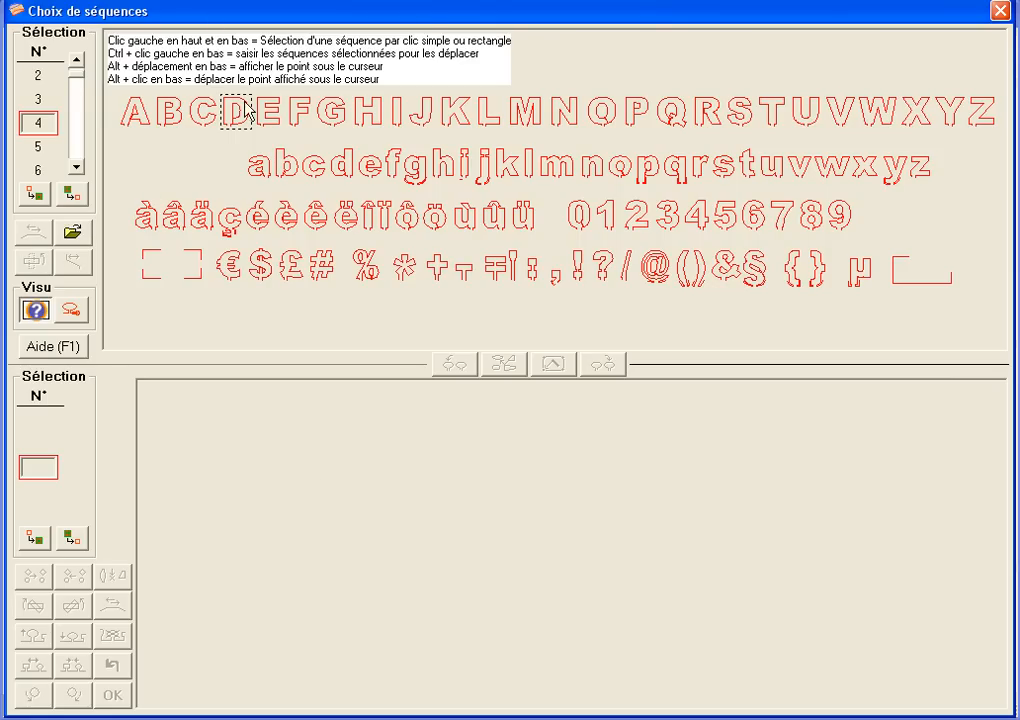
pyautogui.click(33, 311)
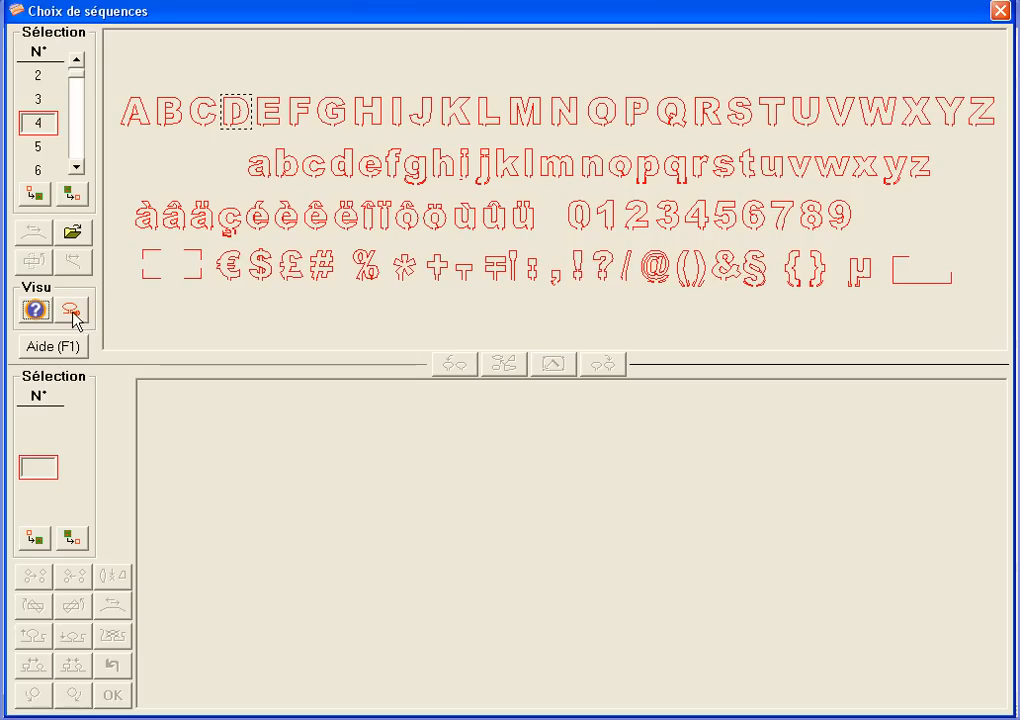
pyautogui.click(71, 312)
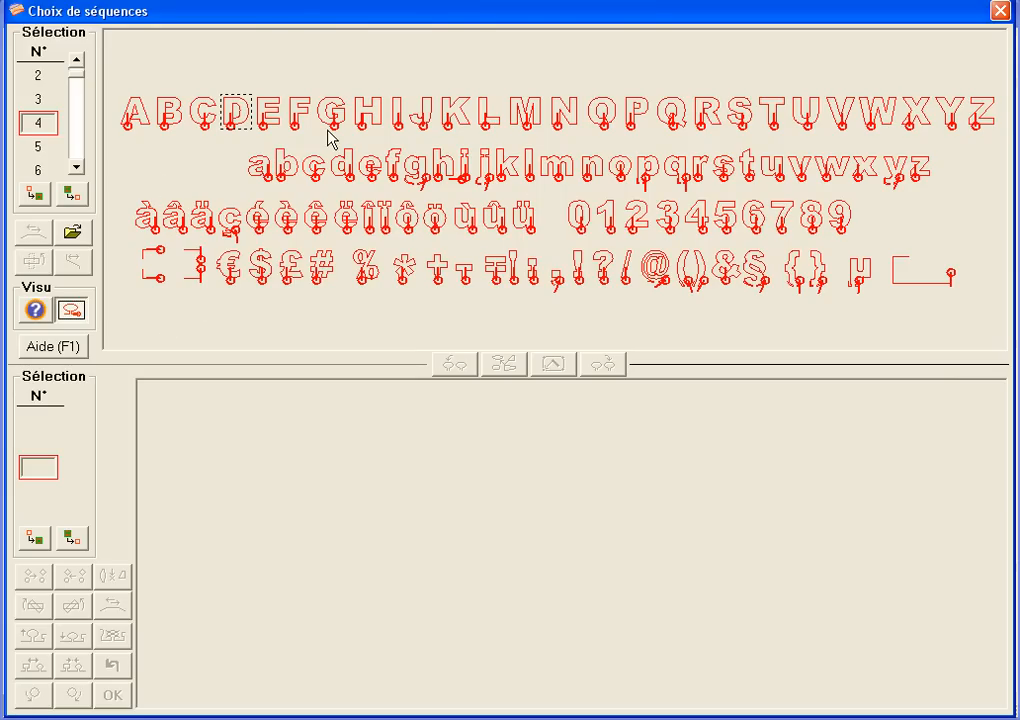
# Select the open rectangle after the µ character and reverse its direction
pyautogui.click(918, 283)
pyautogui.click(891, 313)
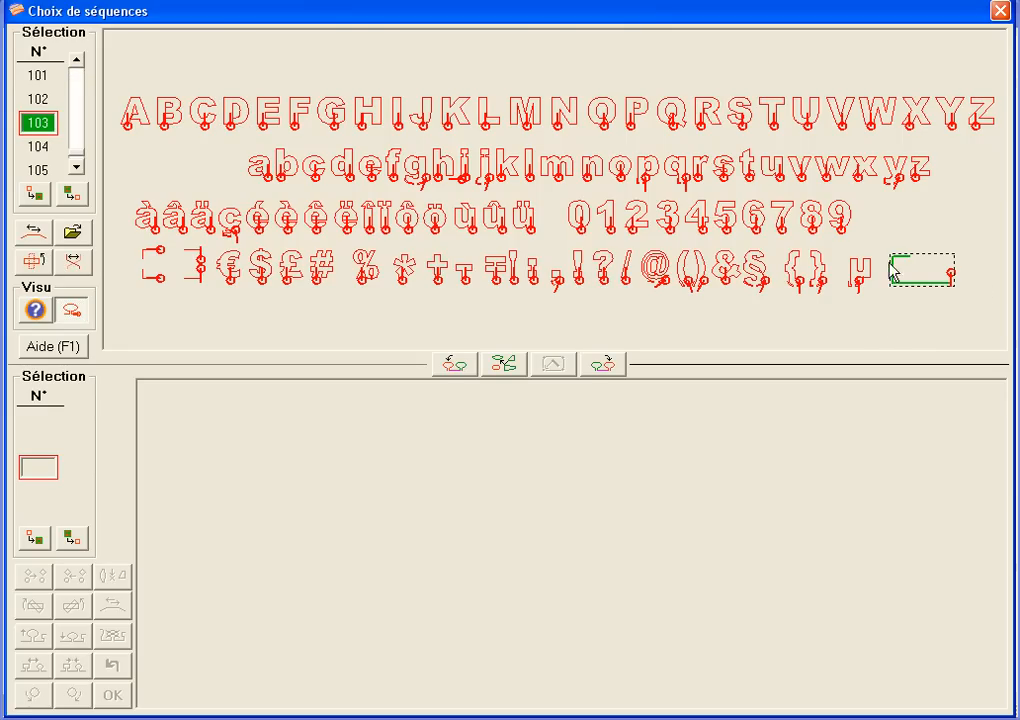
pyautogui.click(38, 236)
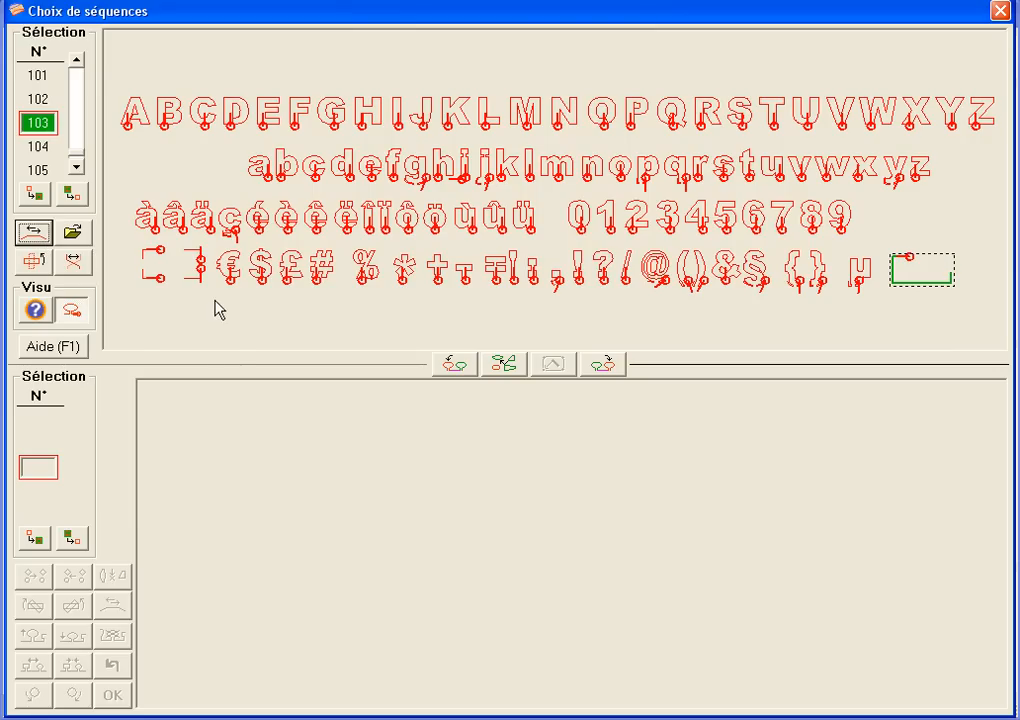
# Rotate the selected open rectangle in 90° increments through a full turn
pyautogui.click(36, 262)
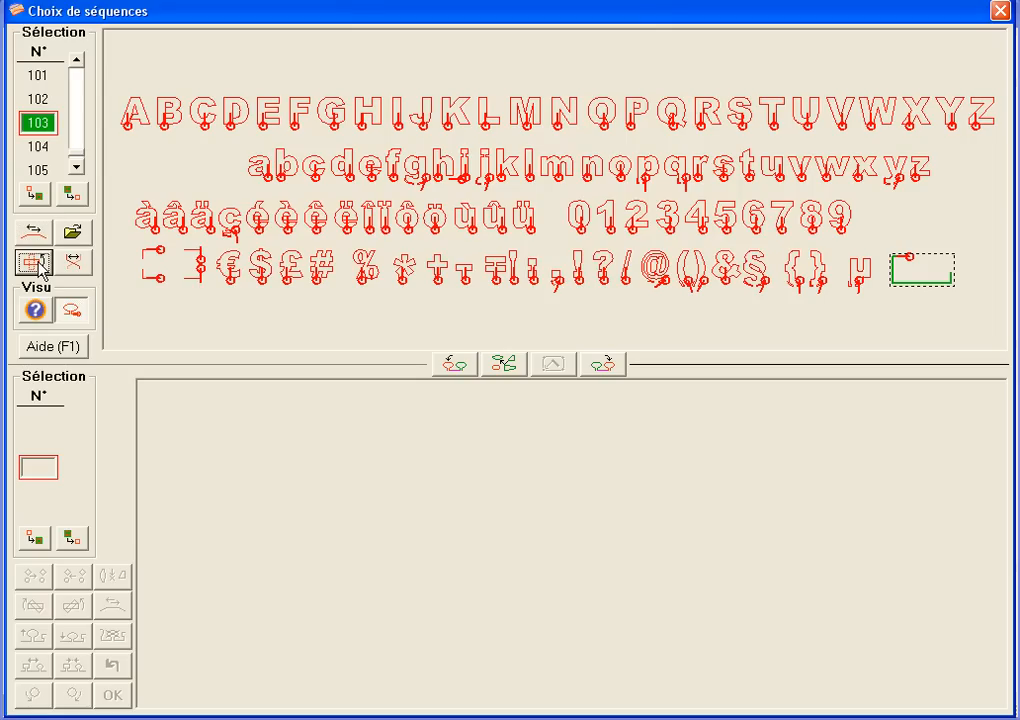
pyautogui.click(39, 263)
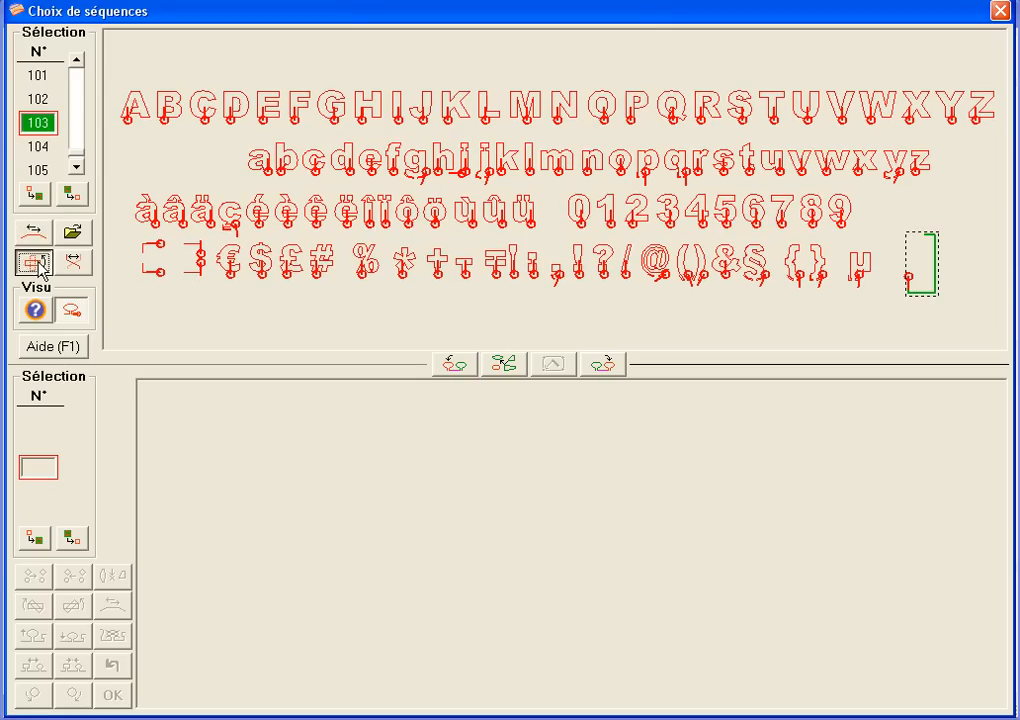
pyautogui.click(38, 264)
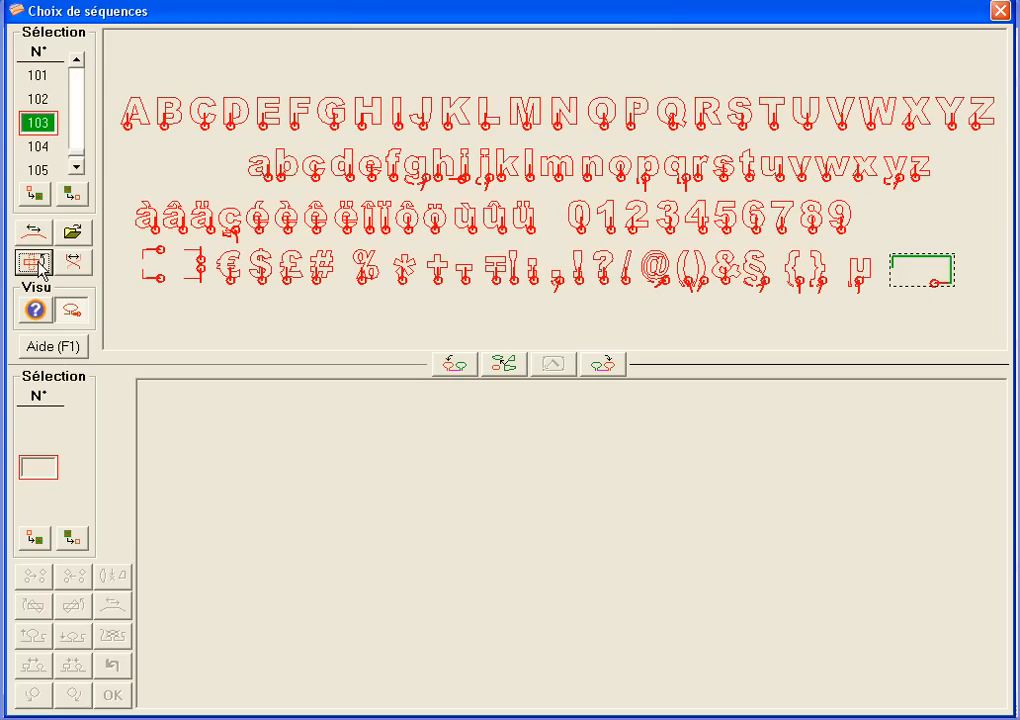
pyautogui.click(39, 264)
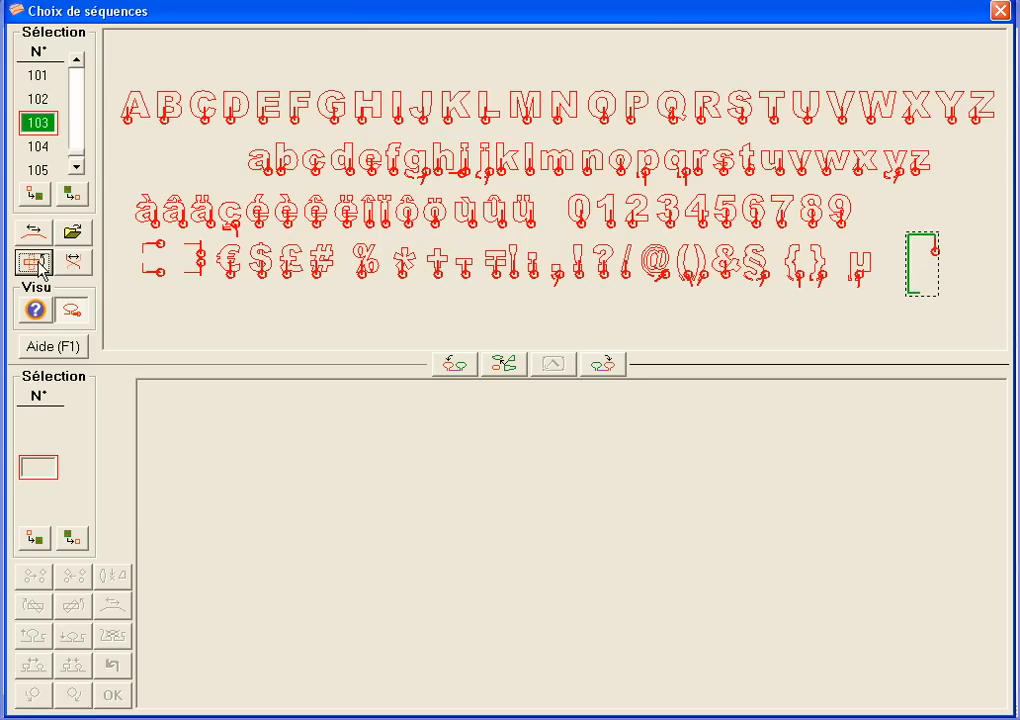
pyautogui.click(38, 264)
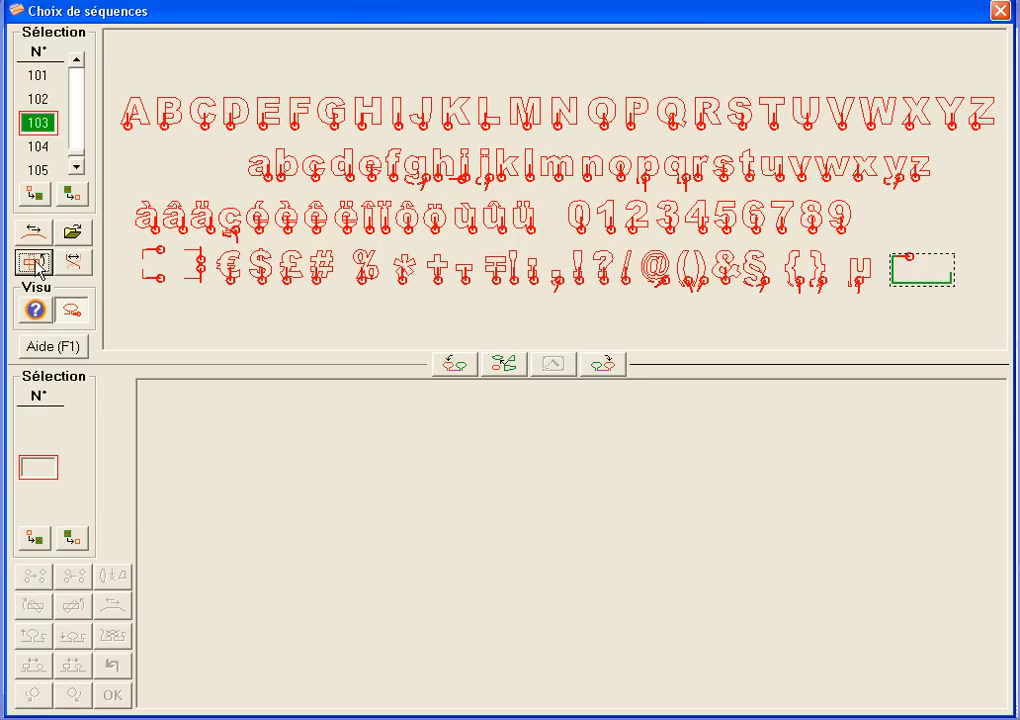
# Mirror the selected open rectangle horizontally and mirror it back
pyautogui.click(75, 264)
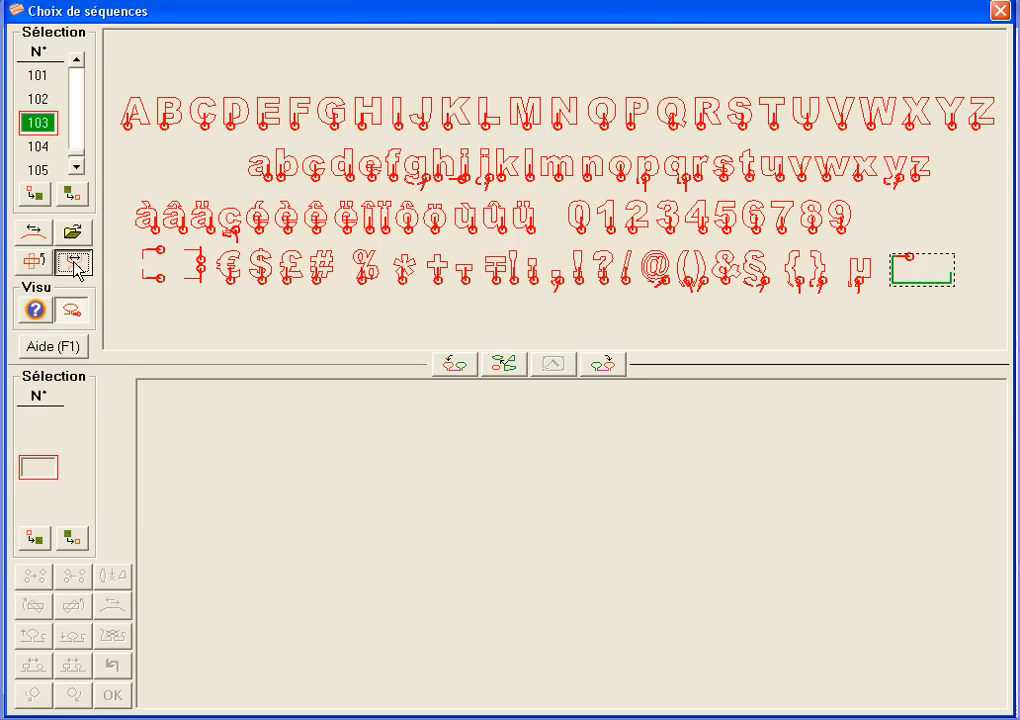
pyautogui.click(75, 264)
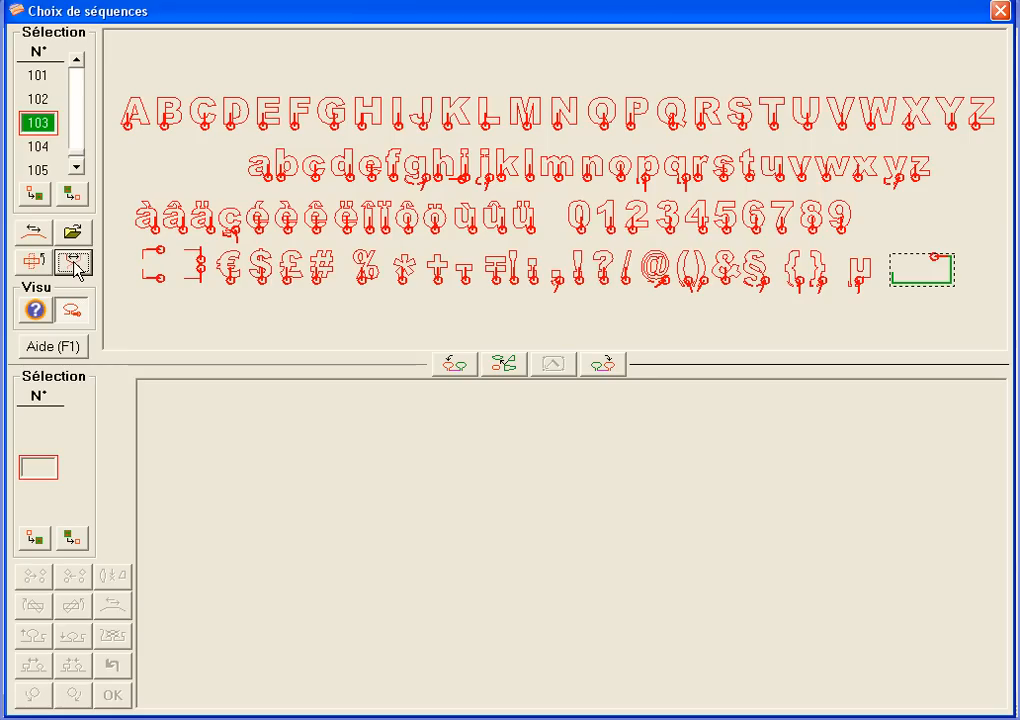
pyautogui.click(75, 264)
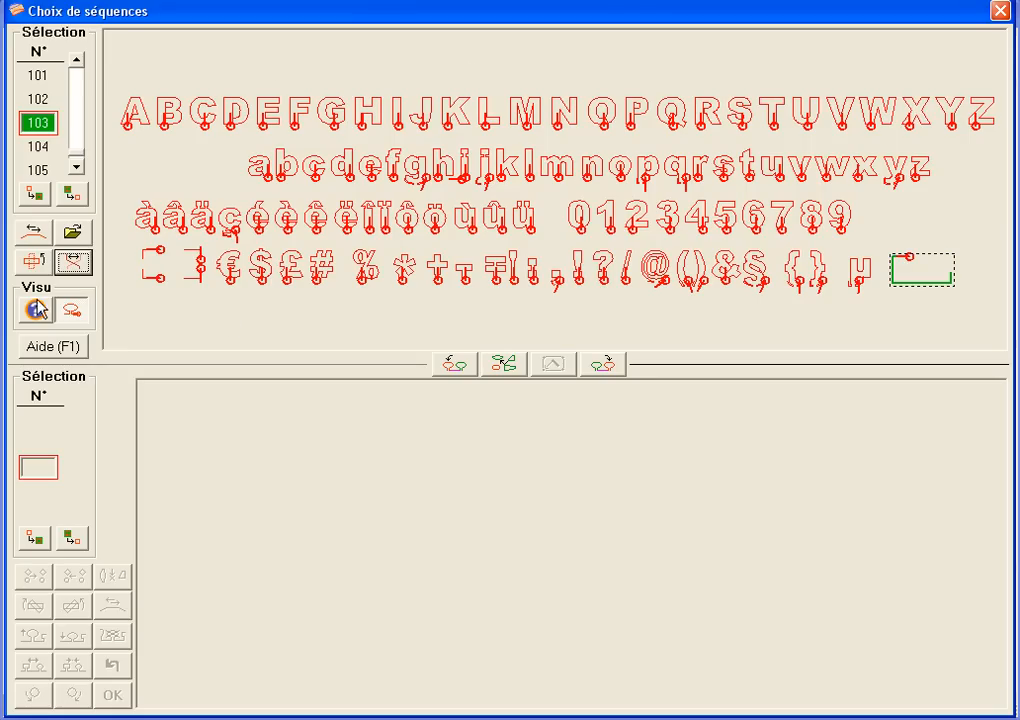
# Open the help for choosing sequences, widen its window and read through the principle and examples
pyautogui.click(60, 349)
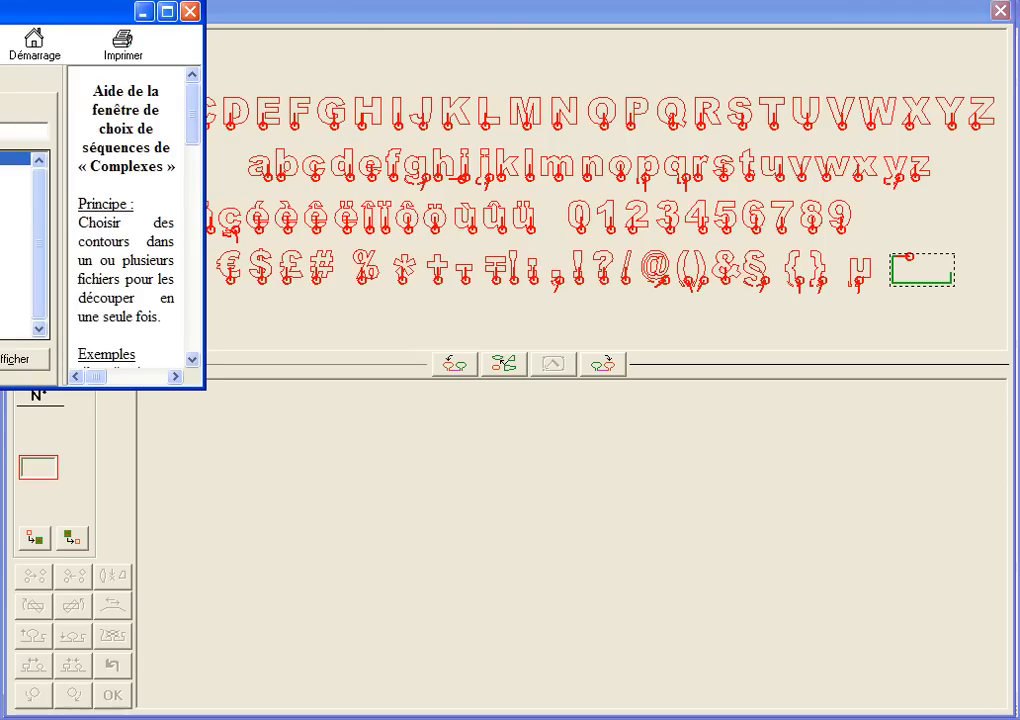
pyautogui.moveTo(291, 81); pyautogui.dragTo(205, 62)
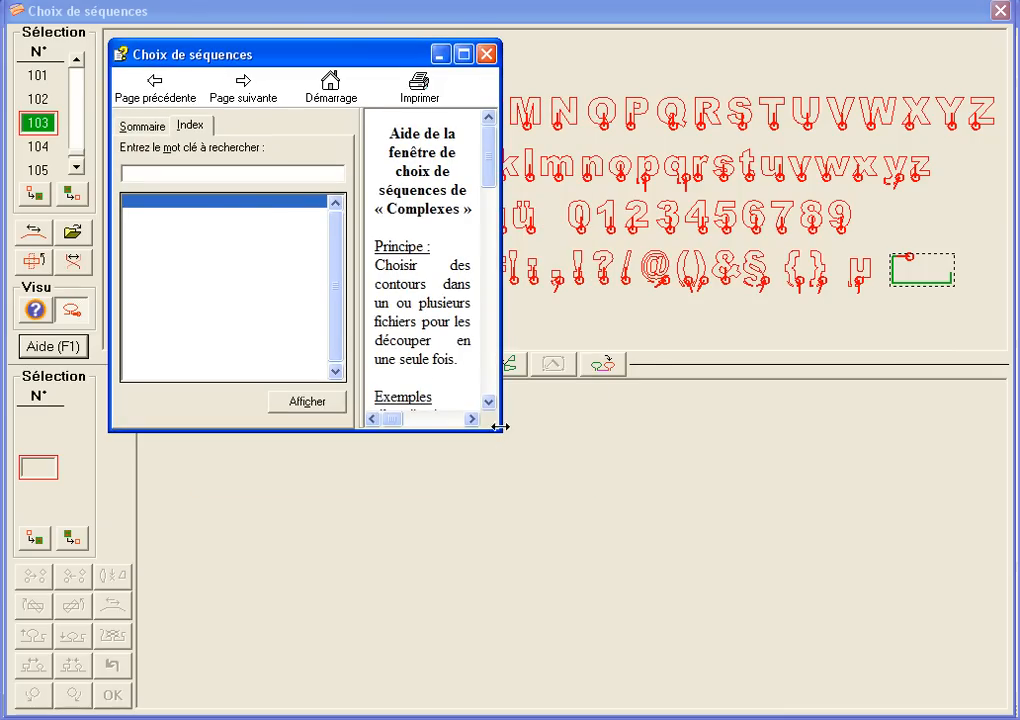
pyautogui.moveTo(500, 412); pyautogui.dragTo(944, 404)
pyautogui.moveTo(931, 213); pyautogui.dragTo(950, 427)
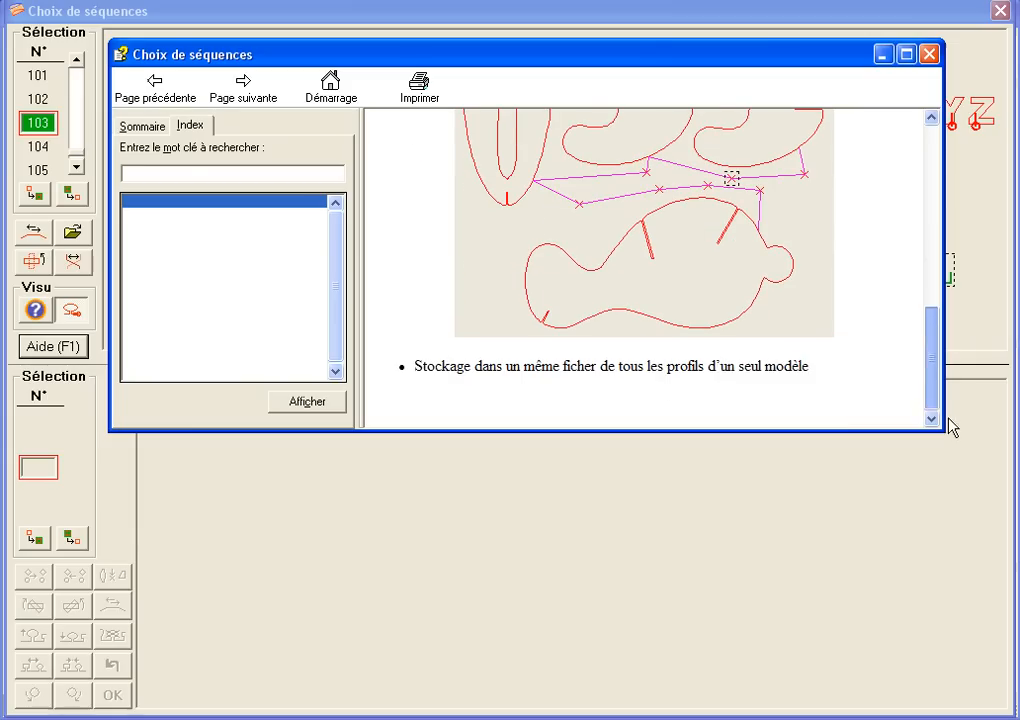
# Read the help topics "Outils d'importation" and "Outils de transfert" through to their ends
pyautogui.click(147, 127)
pyautogui.click(204, 169)
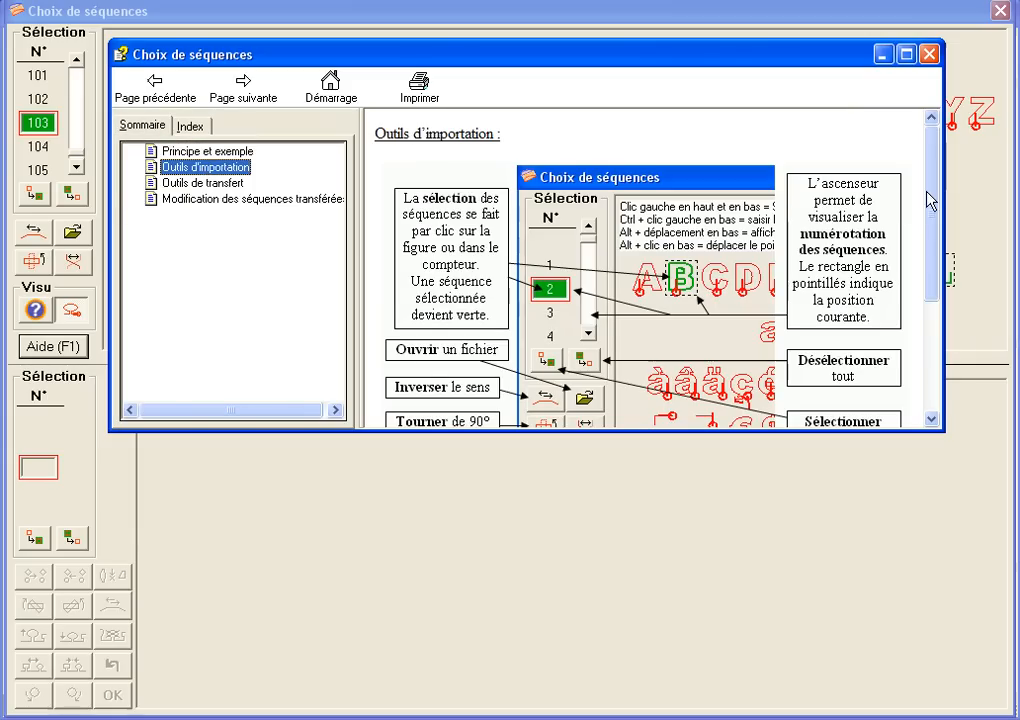
pyautogui.moveTo(929, 200); pyautogui.dragTo(947, 337)
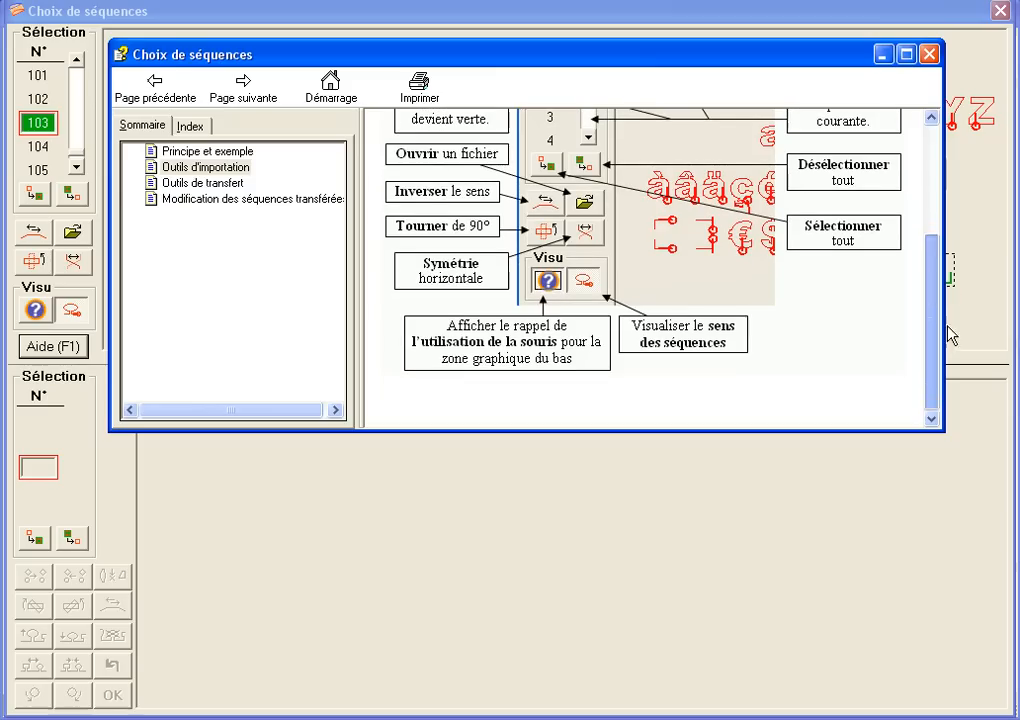
pyautogui.click(218, 184)
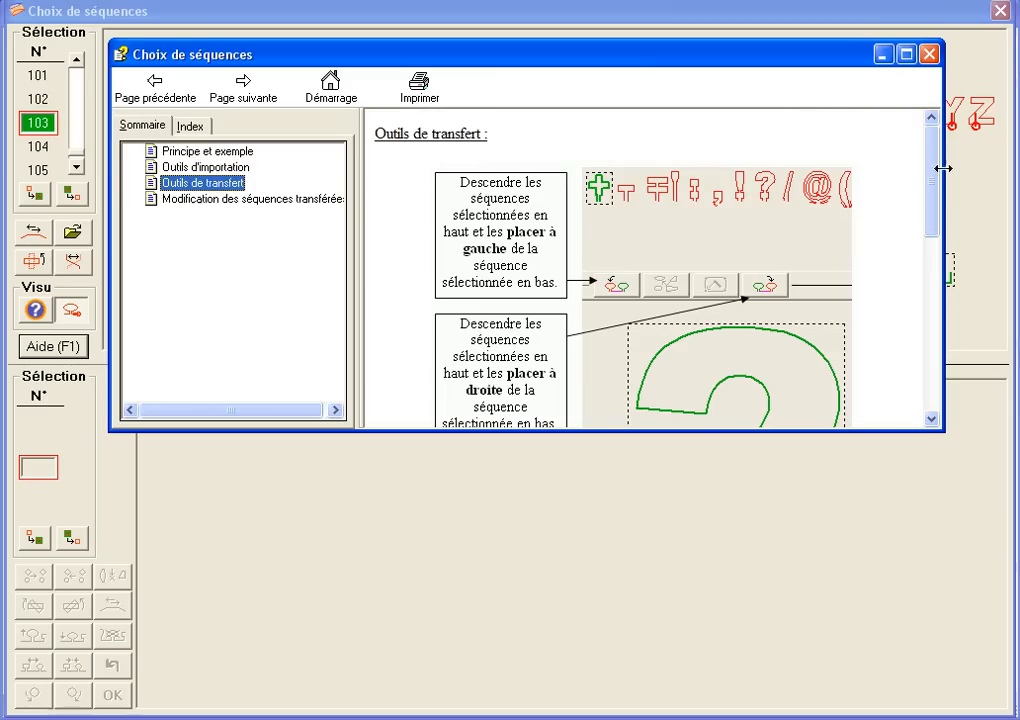
pyautogui.moveTo(936, 166); pyautogui.dragTo(947, 262)
pyautogui.scroll(-2, 946, 330)
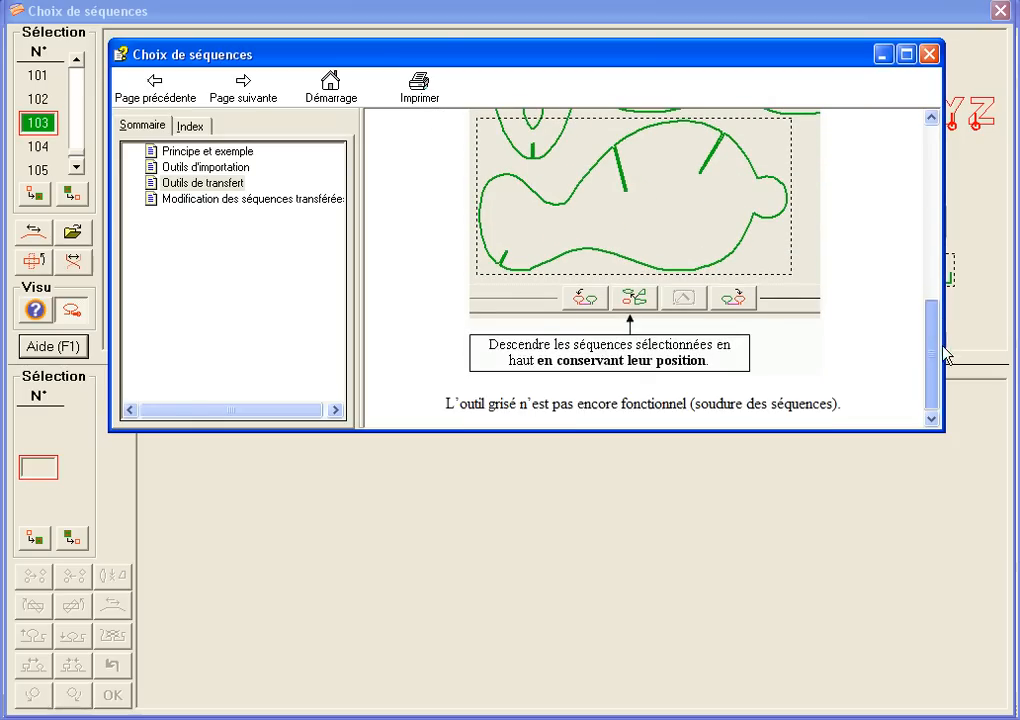
# Read the help topic on modifying transferred sequences and close the help
pyautogui.click(272, 200)
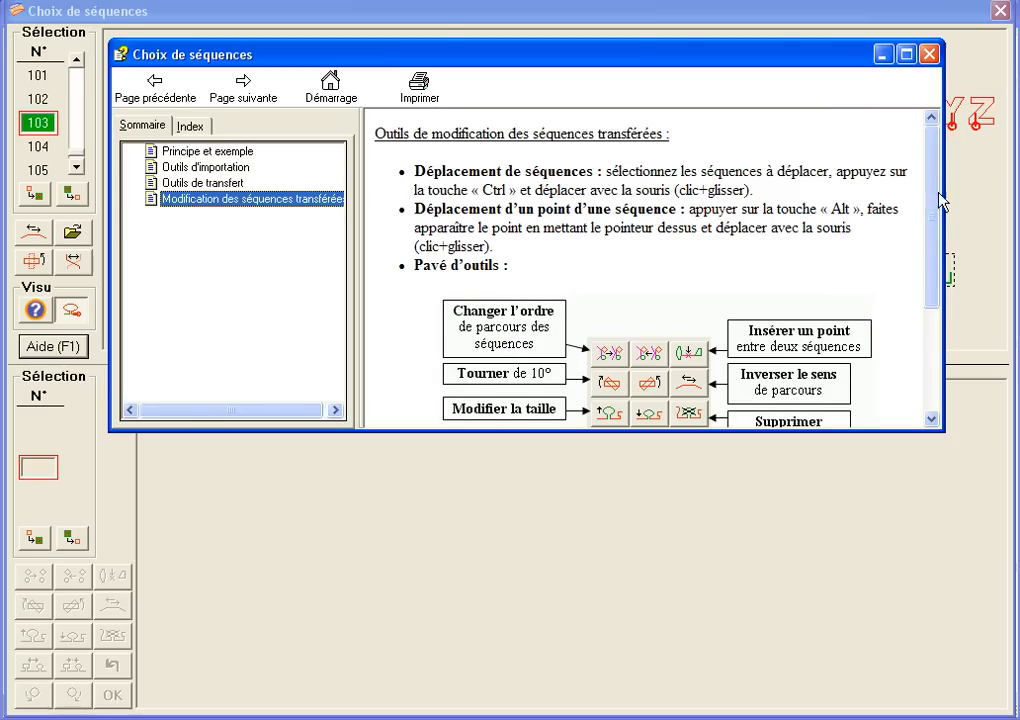
pyautogui.moveTo(937, 197); pyautogui.dragTo(941, 319)
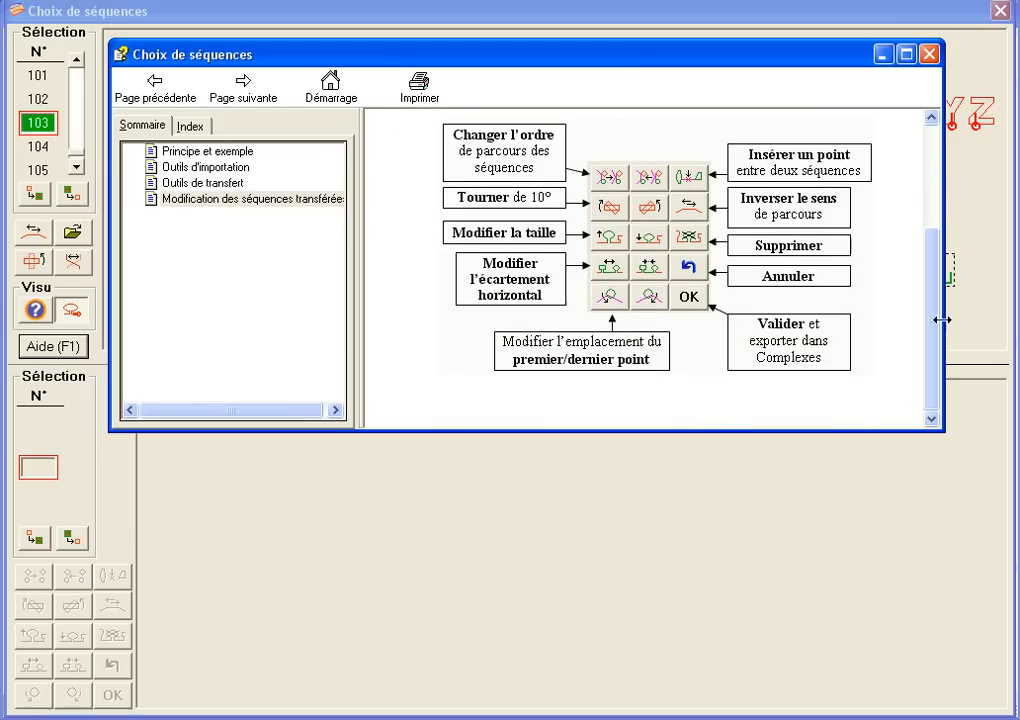
pyautogui.click(930, 55)
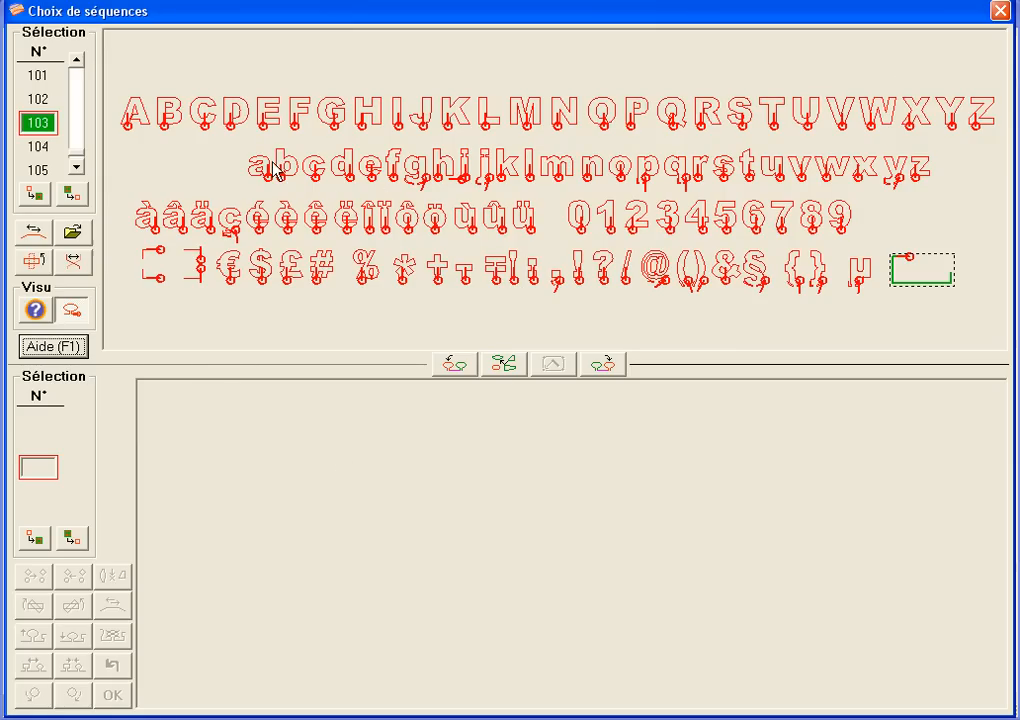
# Transfer the open rectangle and the capital C to the composition, delete the rectangle there and select the C
pyautogui.click(206, 116)
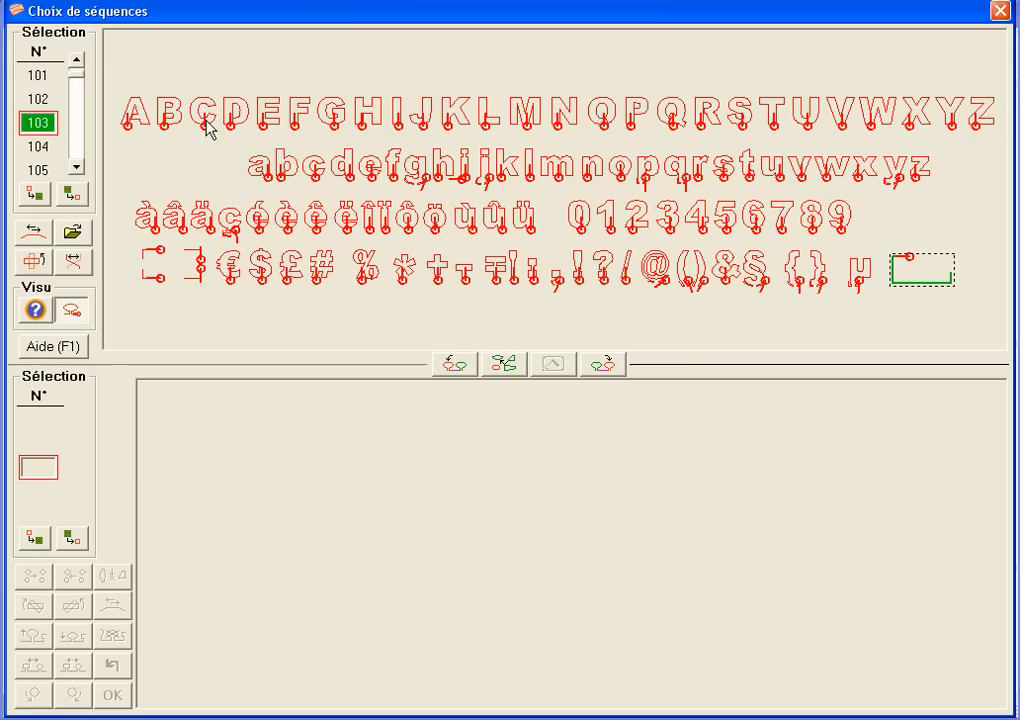
pyautogui.click(205, 118)
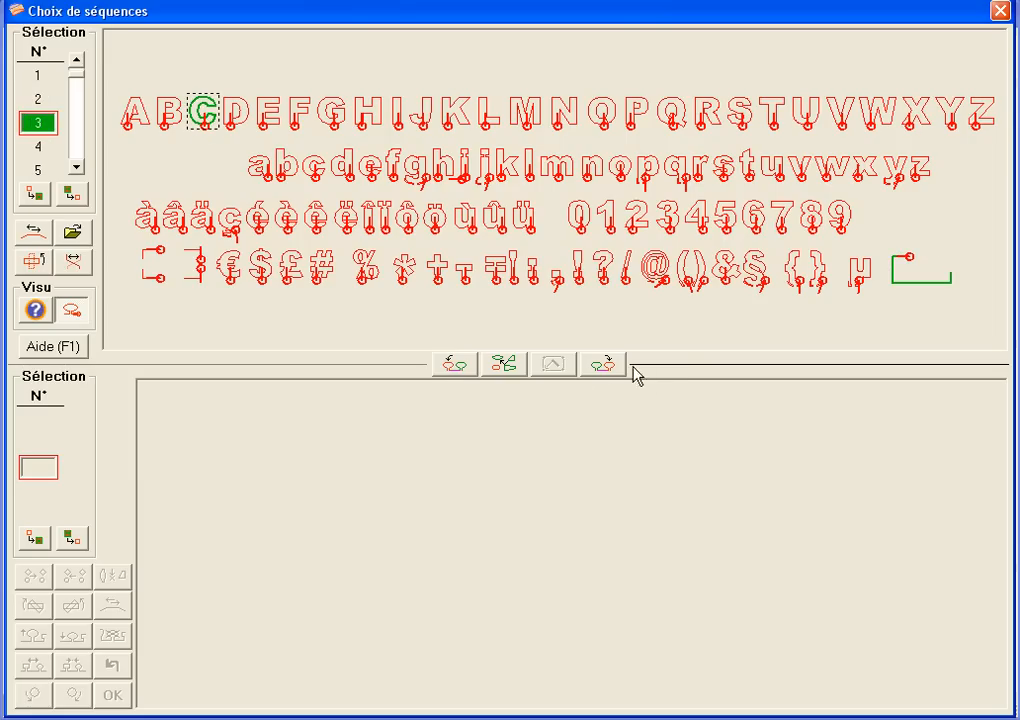
pyautogui.click(606, 366)
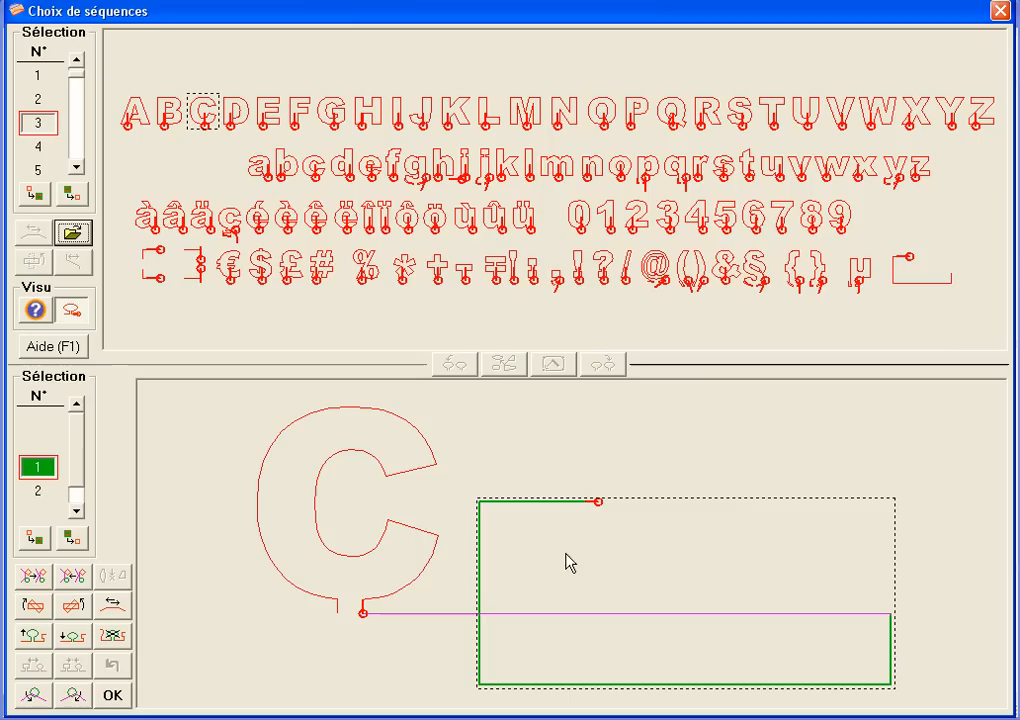
pyautogui.click(113, 636)
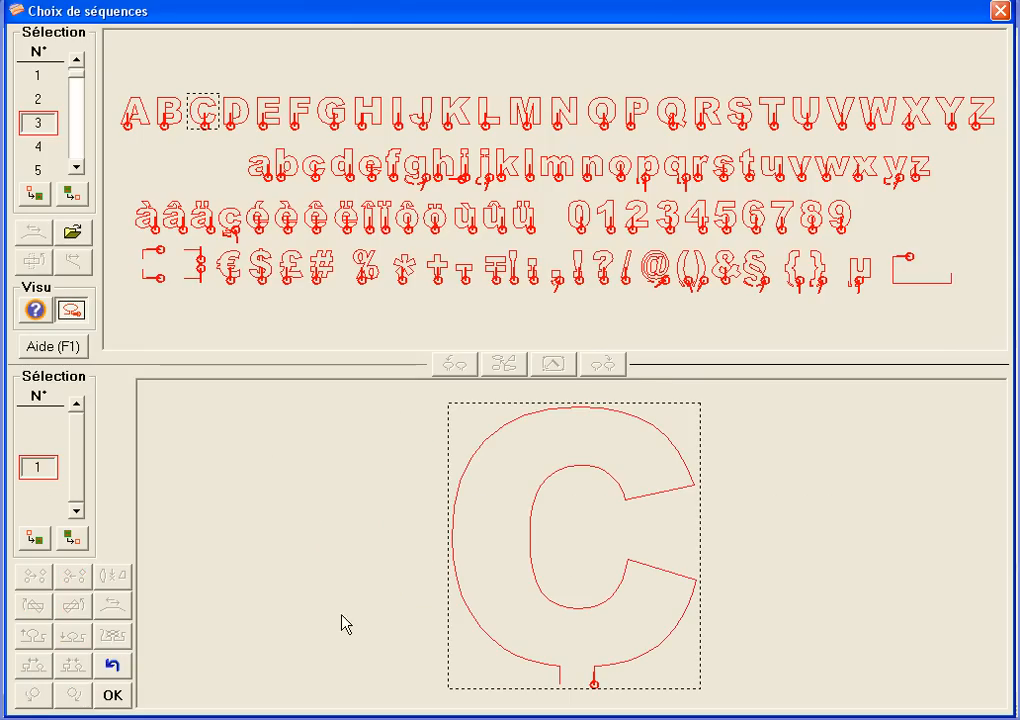
pyautogui.click(515, 542)
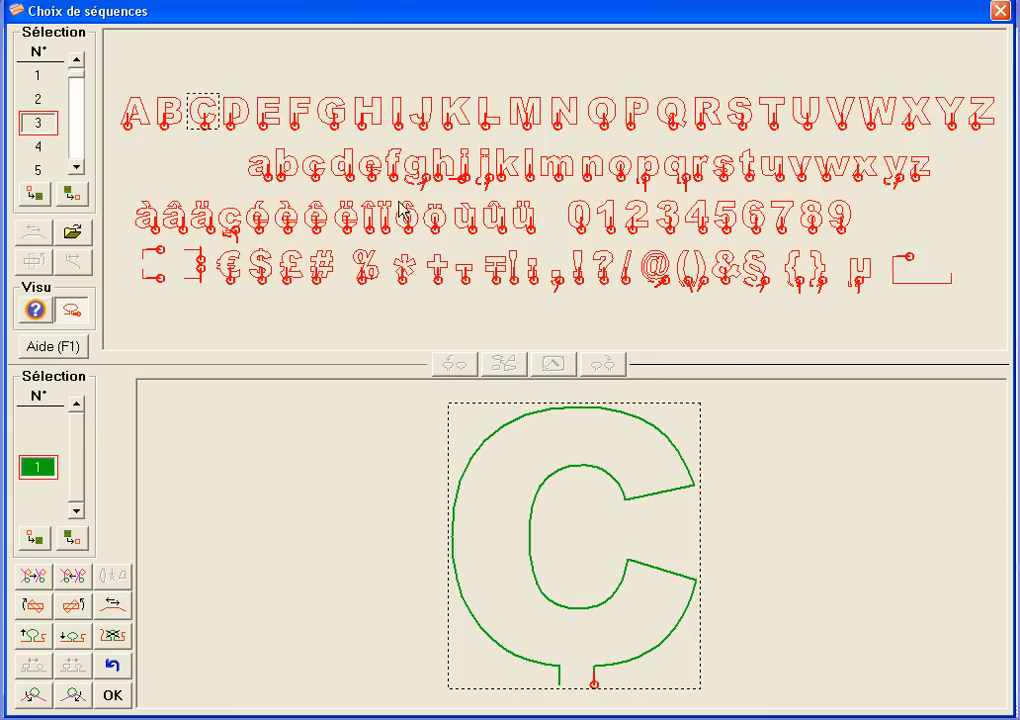
# Try adding the lowercase h after the C and undo the transfer
pyautogui.click(437, 160)
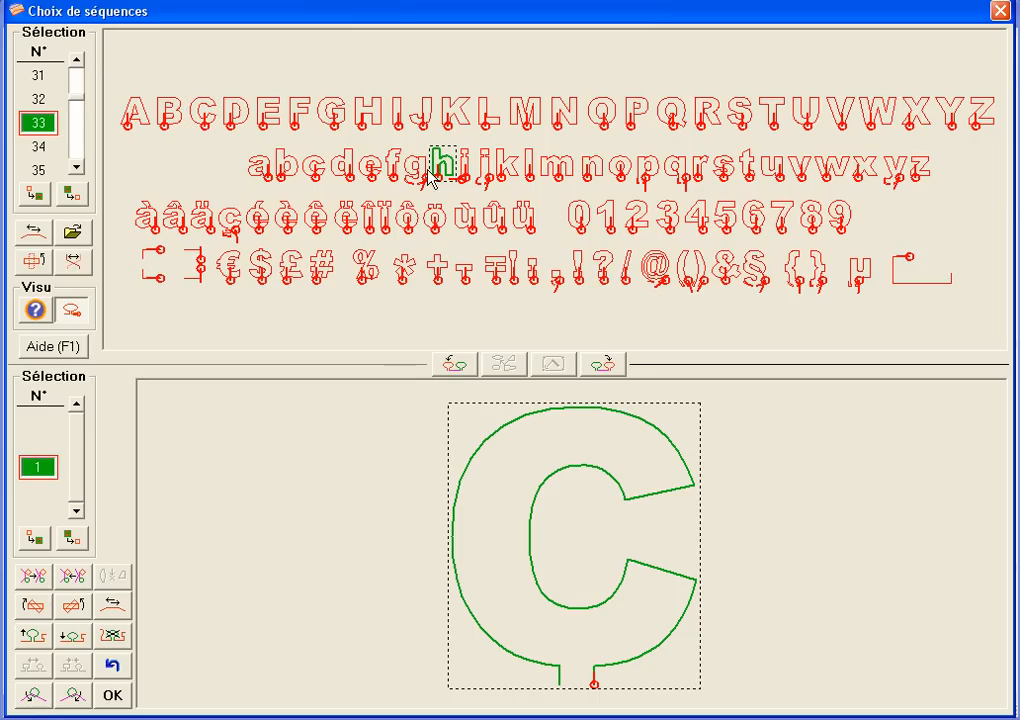
pyautogui.click(605, 367)
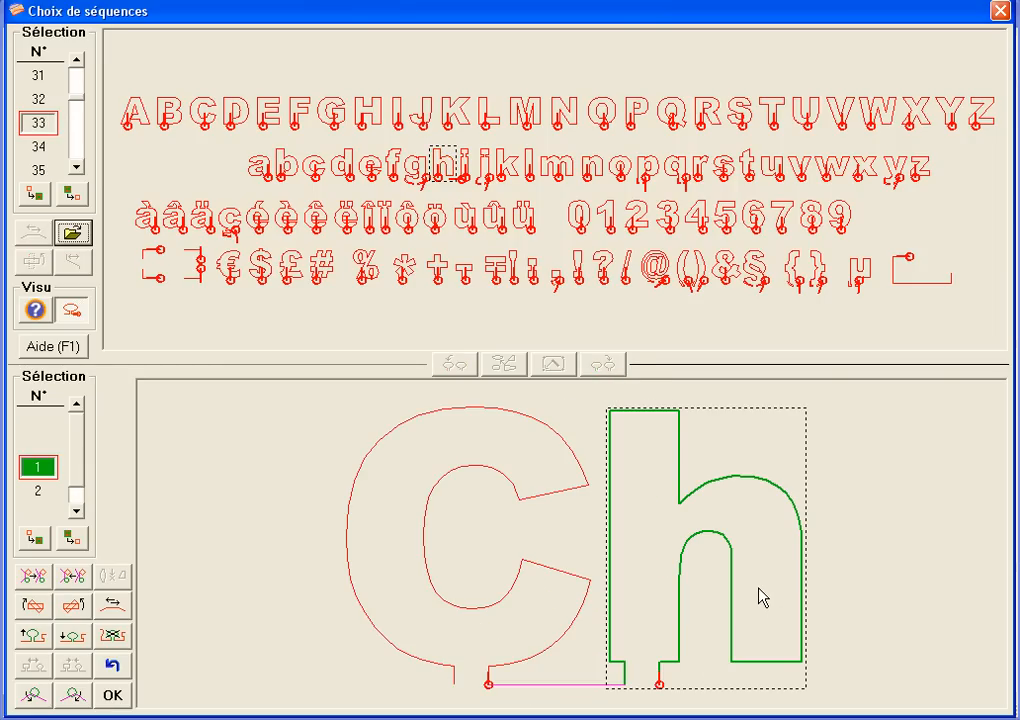
pyautogui.click(112, 668)
# Try inserting the lowercase h before the C, and undo both this transfer and the rectangle's deletion
pyautogui.click(590, 474)
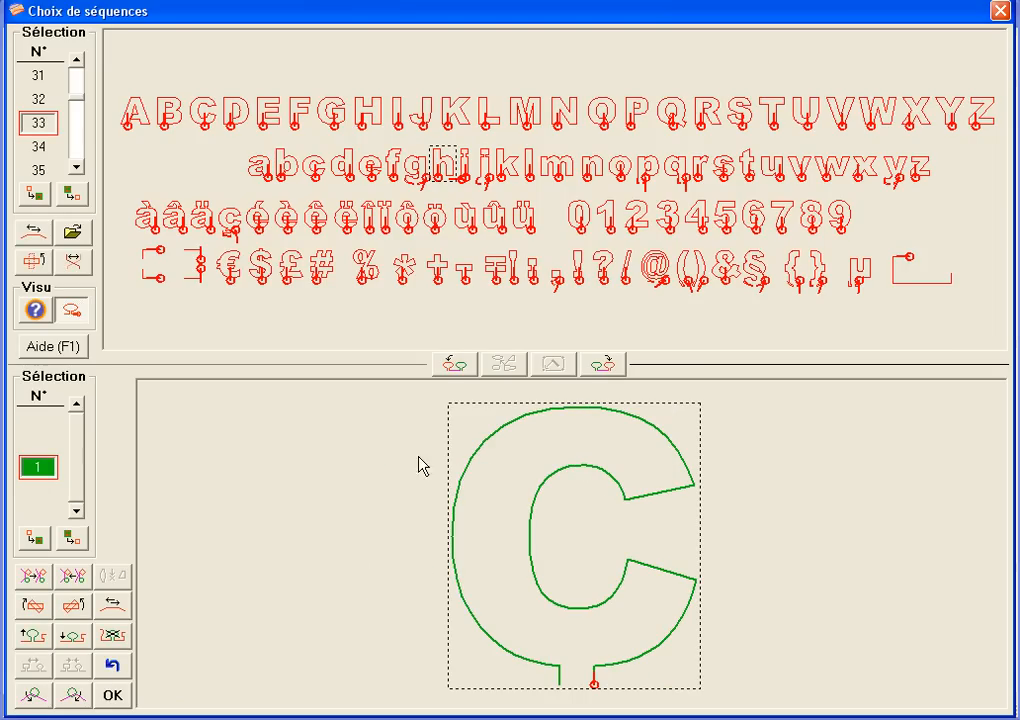
pyautogui.click(460, 220)
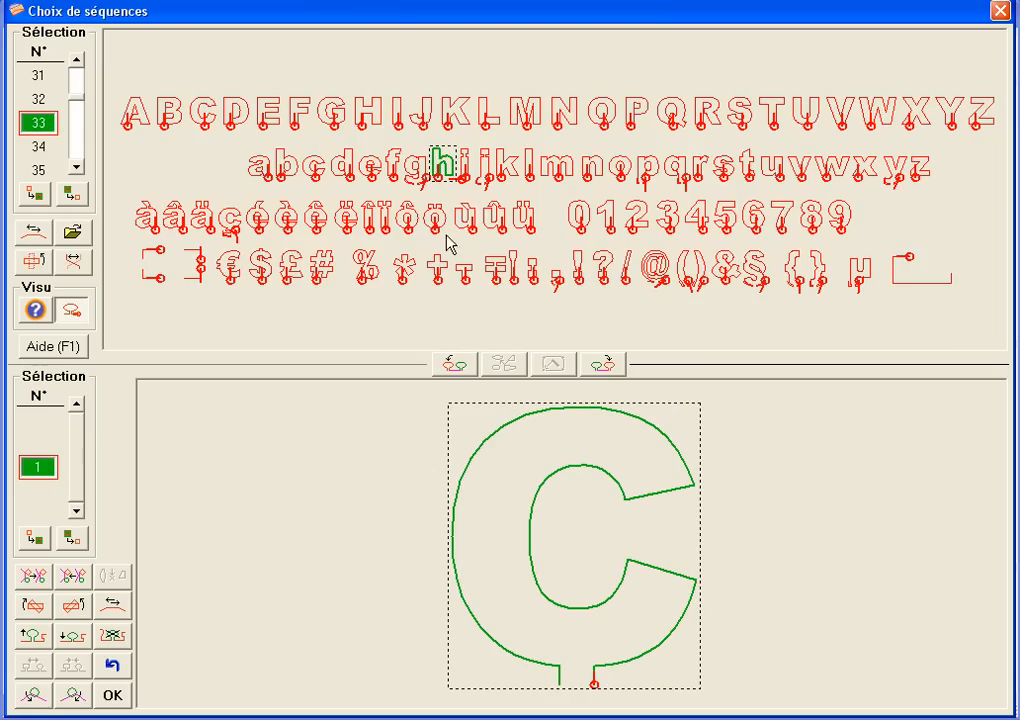
pyautogui.click(456, 367)
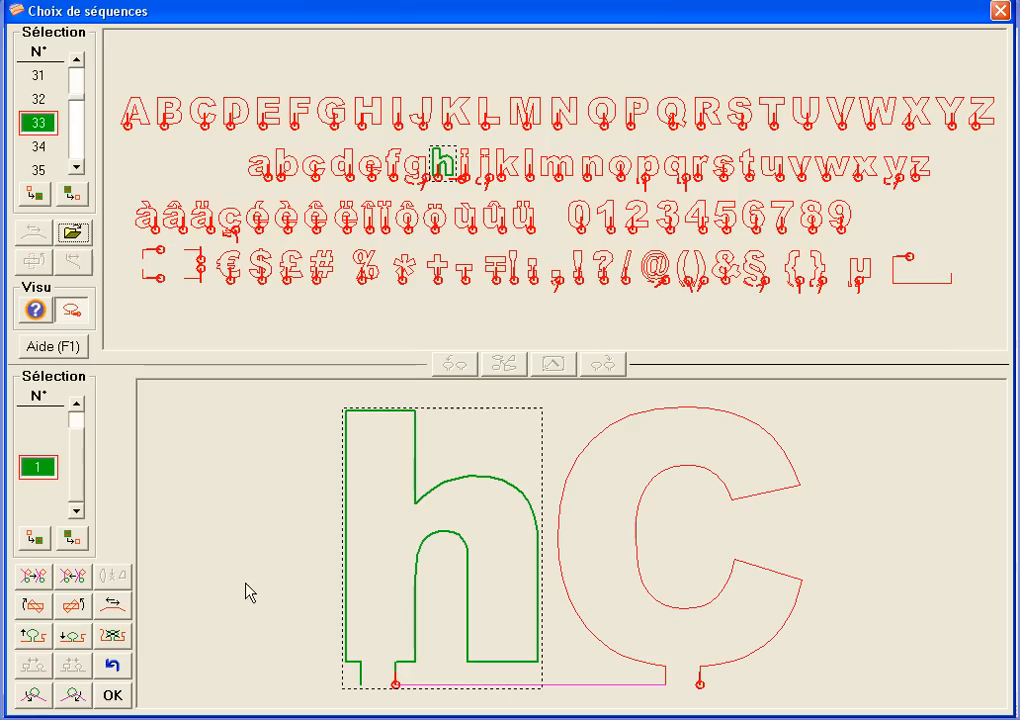
pyautogui.click(113, 667)
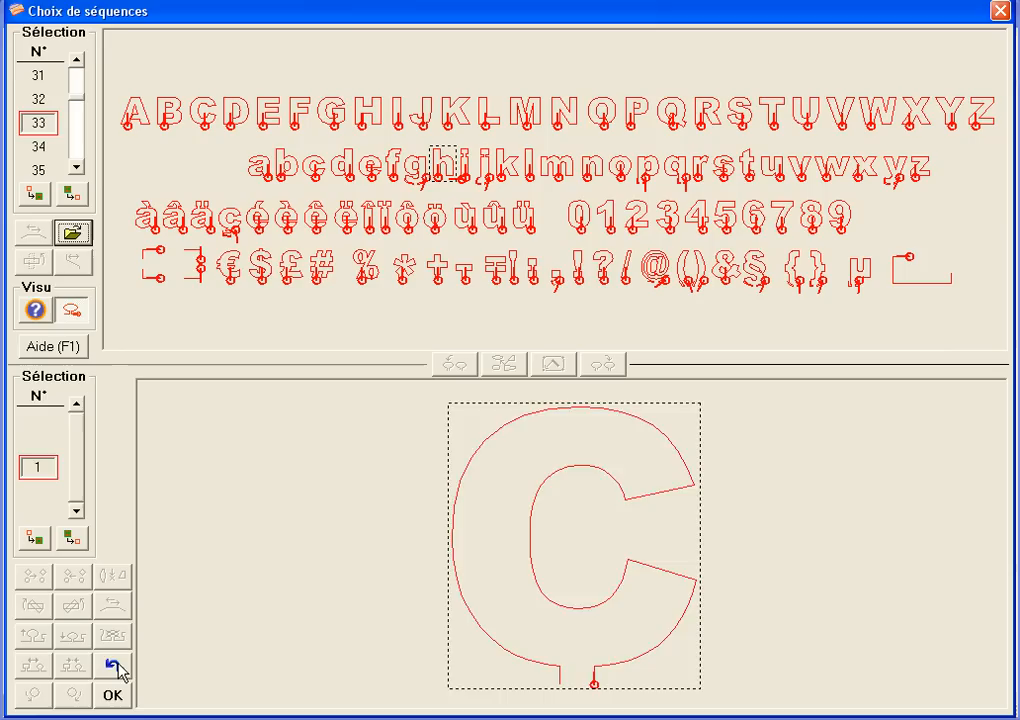
pyautogui.click(113, 667)
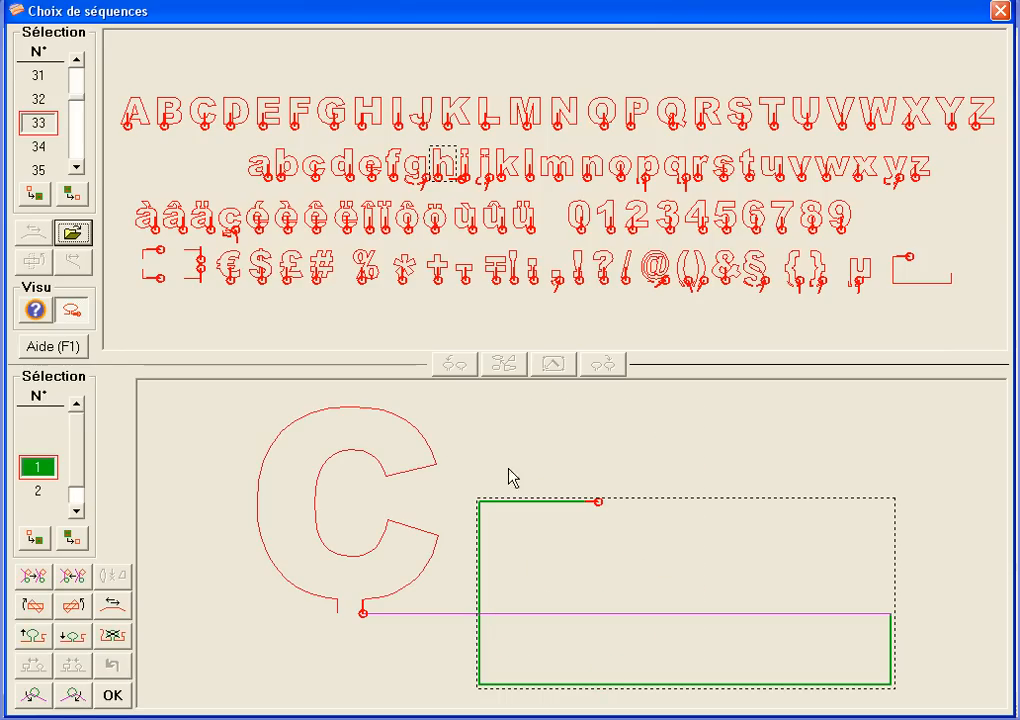
# Delete the open rectangle from the composition again and add the lowercase h after the C
pyautogui.click(114, 637)
pyautogui.click(555, 420)
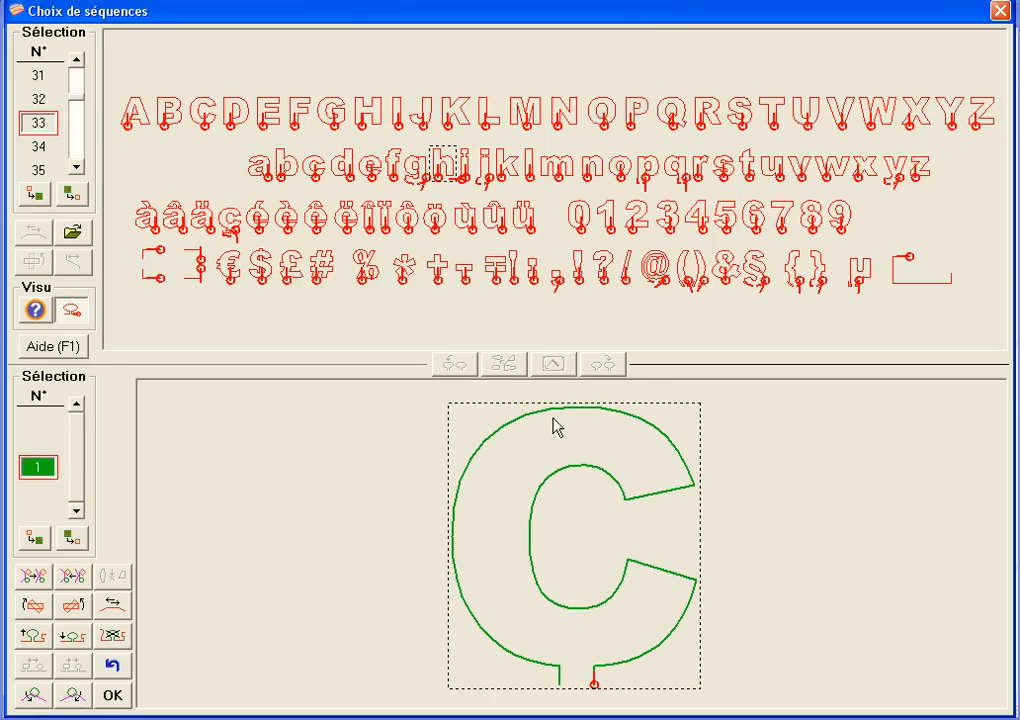
pyautogui.click(445, 168)
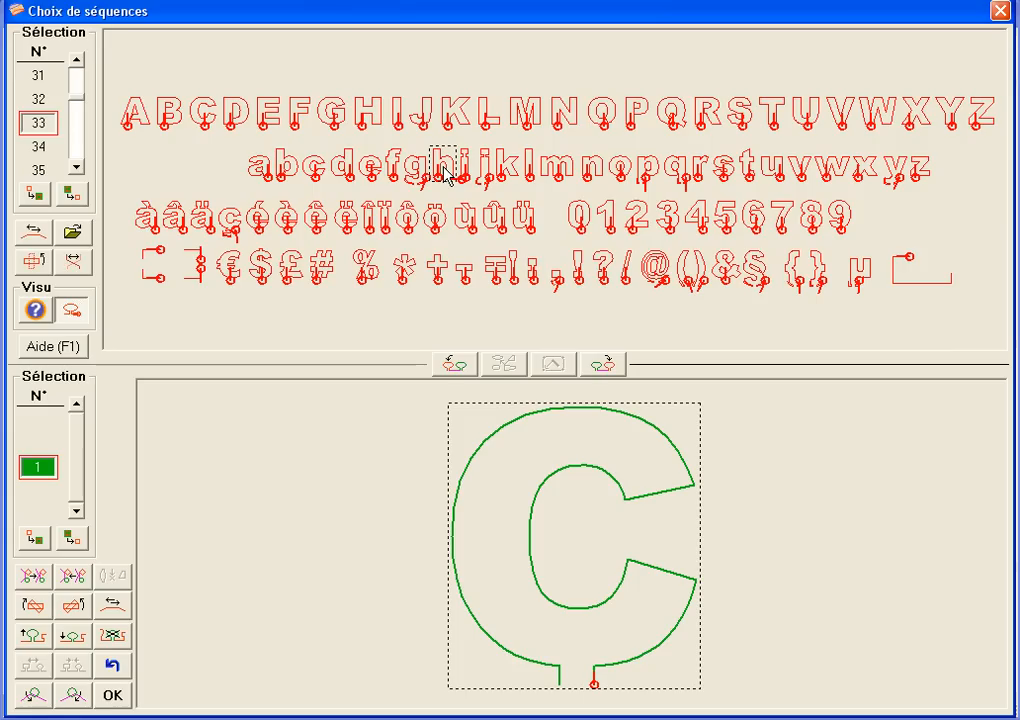
pyautogui.click(445, 170)
pyautogui.click(607, 366)
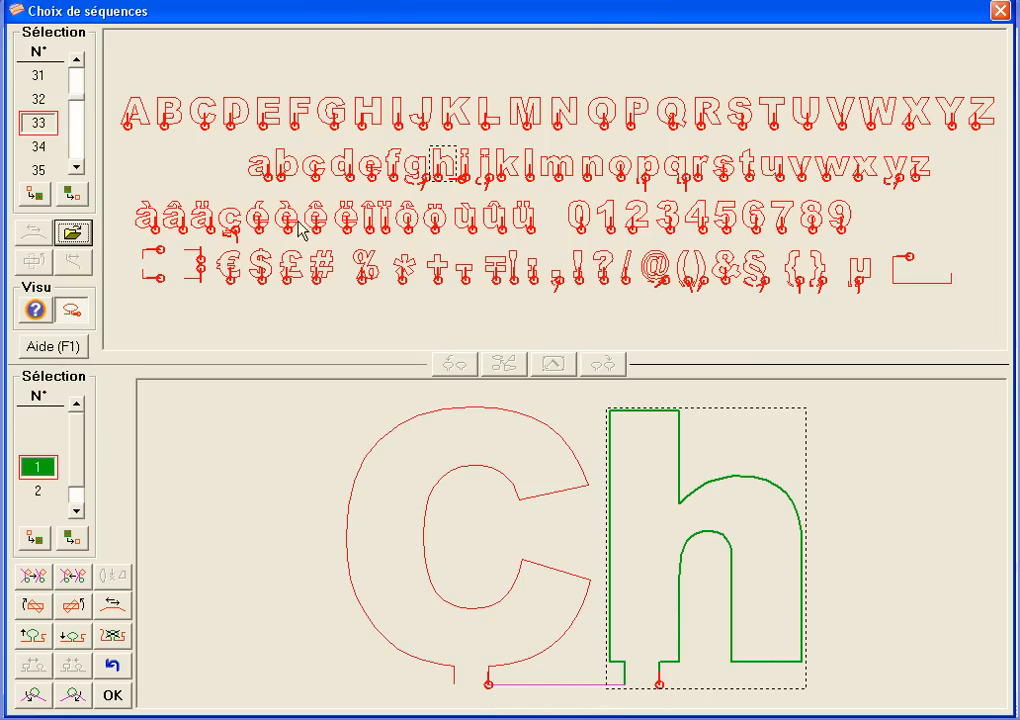
# Add the lowercase letters a, p and i one after another behind the h
pyautogui.click(263, 176)
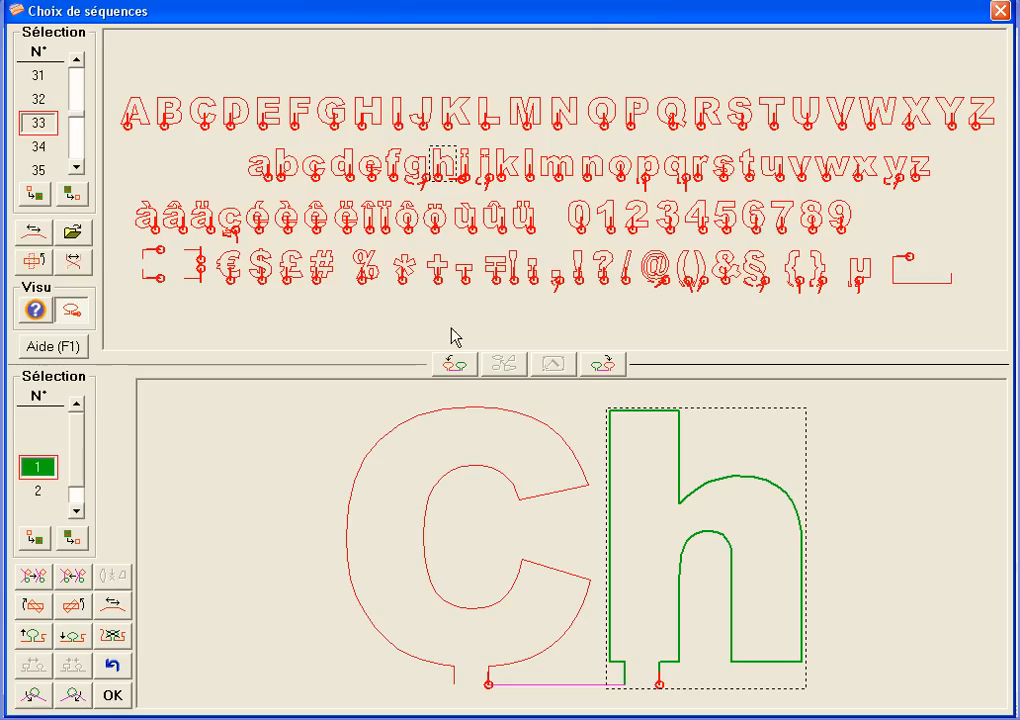
pyautogui.click(605, 366)
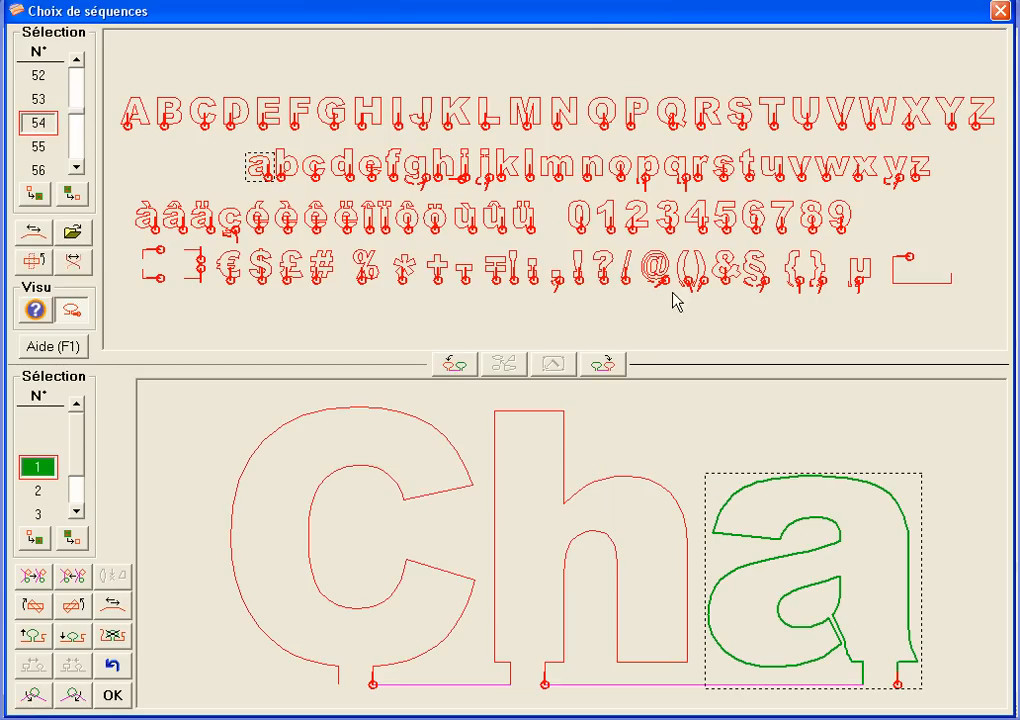
pyautogui.press('p')
pyautogui.click(605, 366)
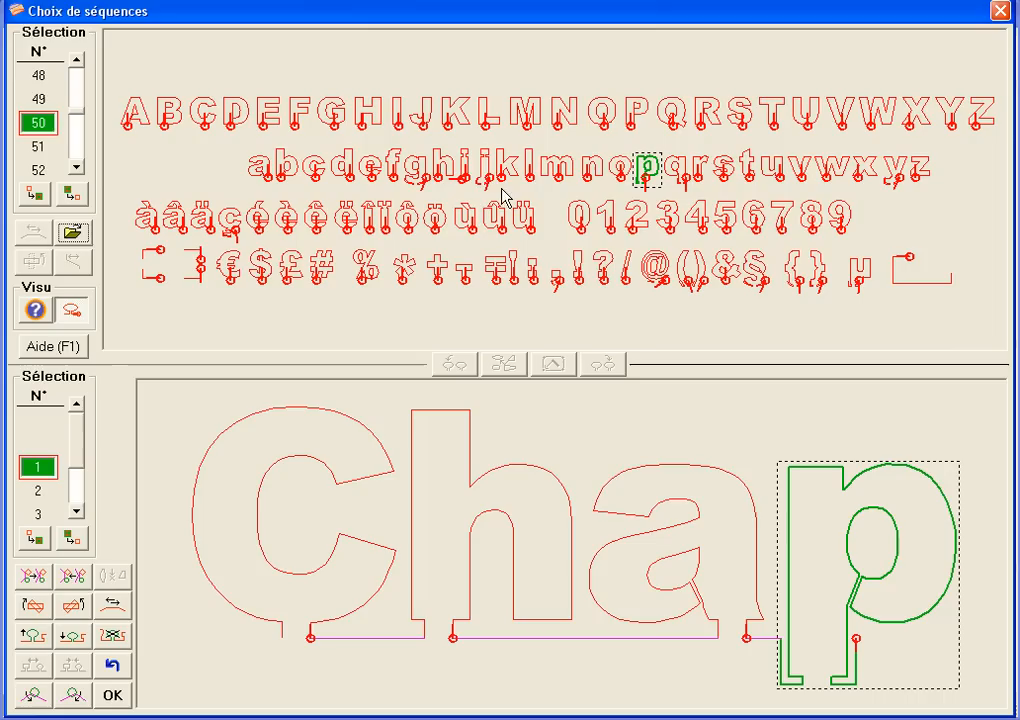
pyautogui.click(463, 180)
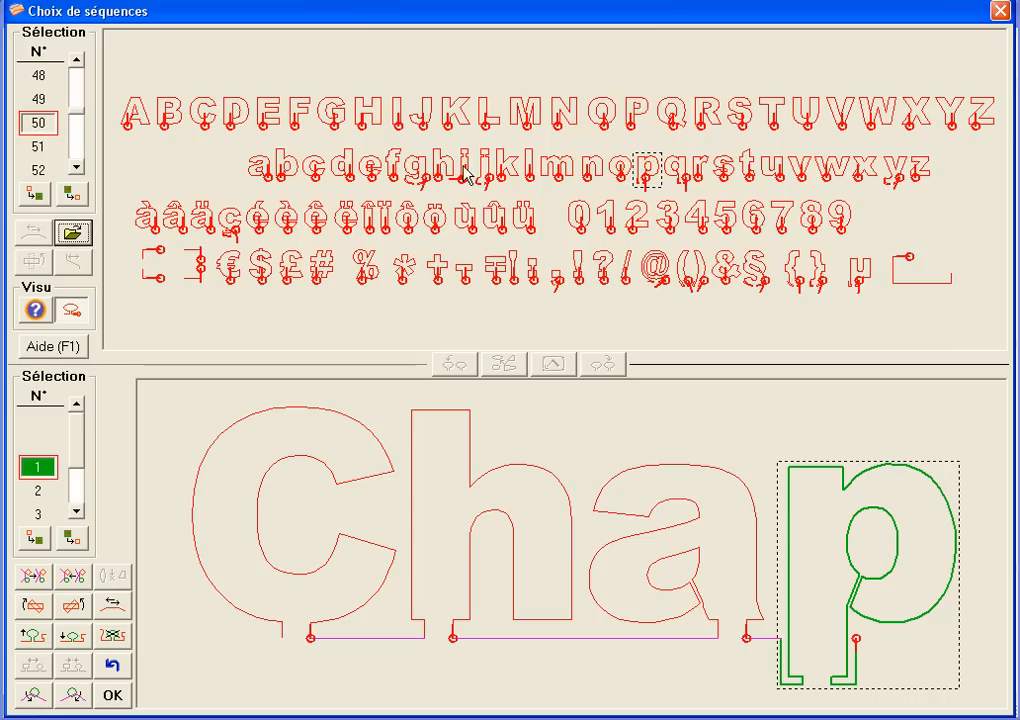
pyautogui.click(607, 364)
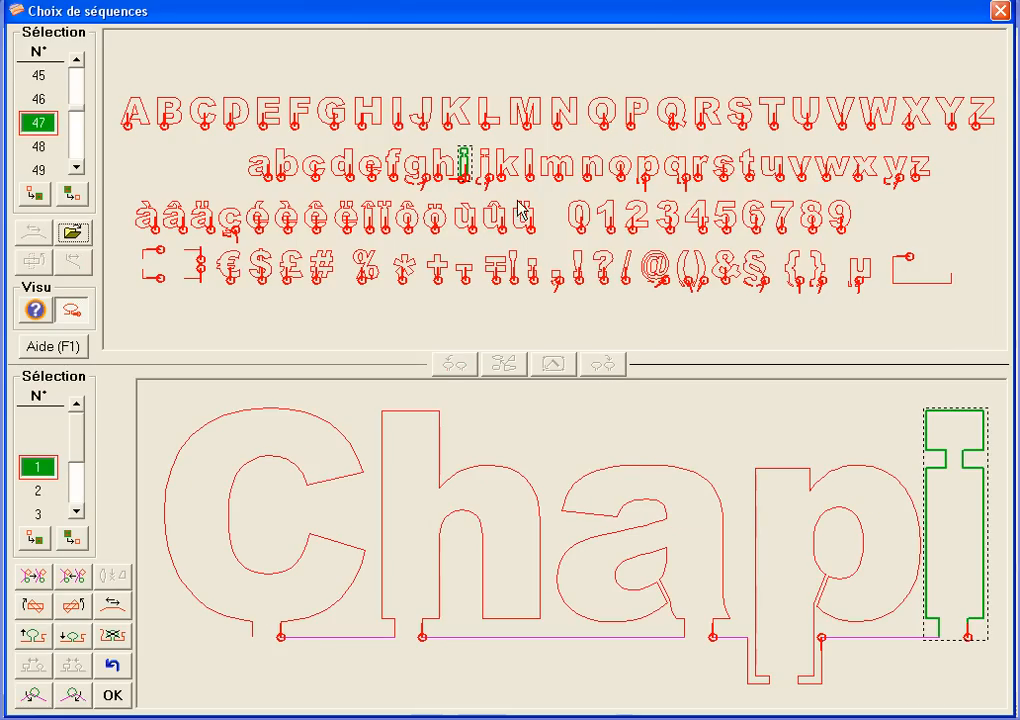
# Add the lowercase letters t, r and e and the digit 6 at the end of the composed text
pyautogui.click(748, 170)
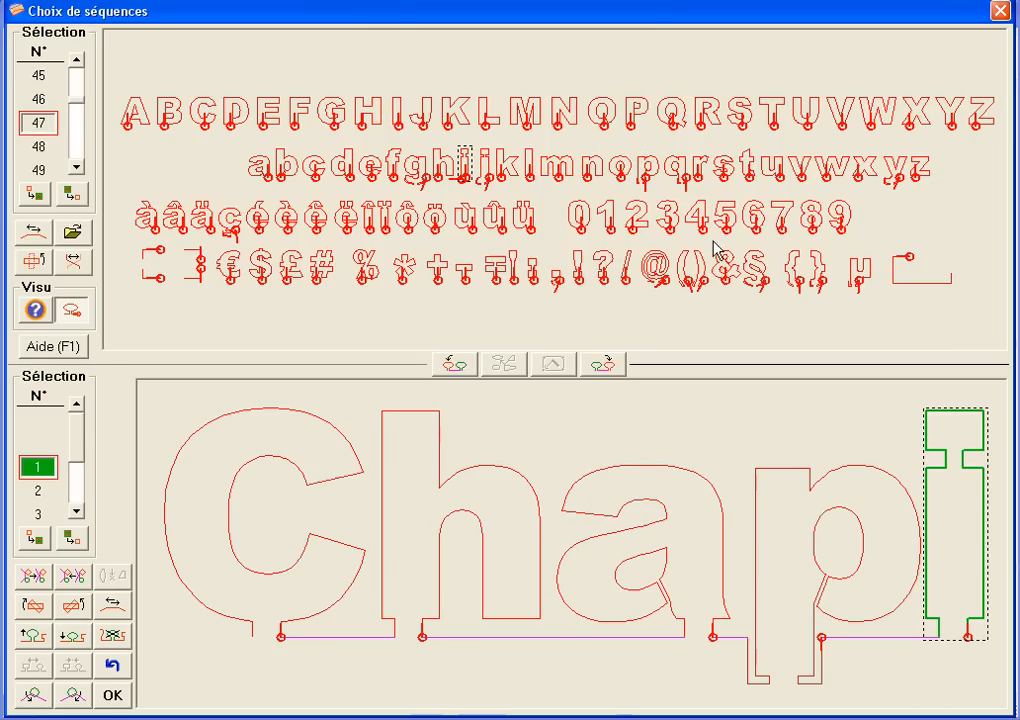
pyautogui.click(607, 364)
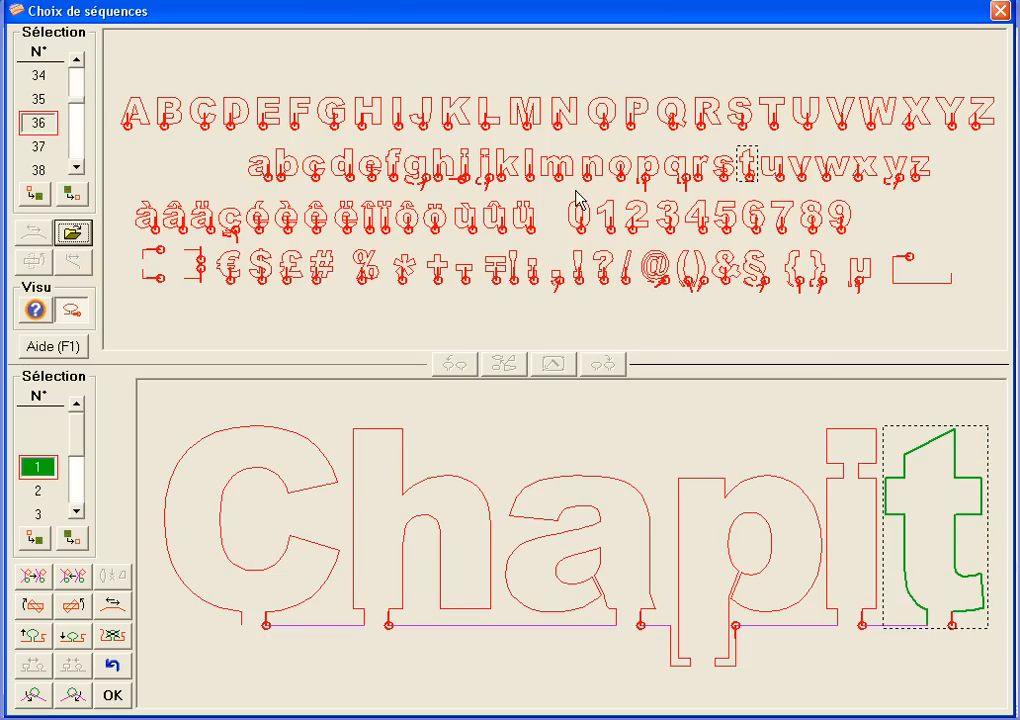
pyautogui.click(697, 162)
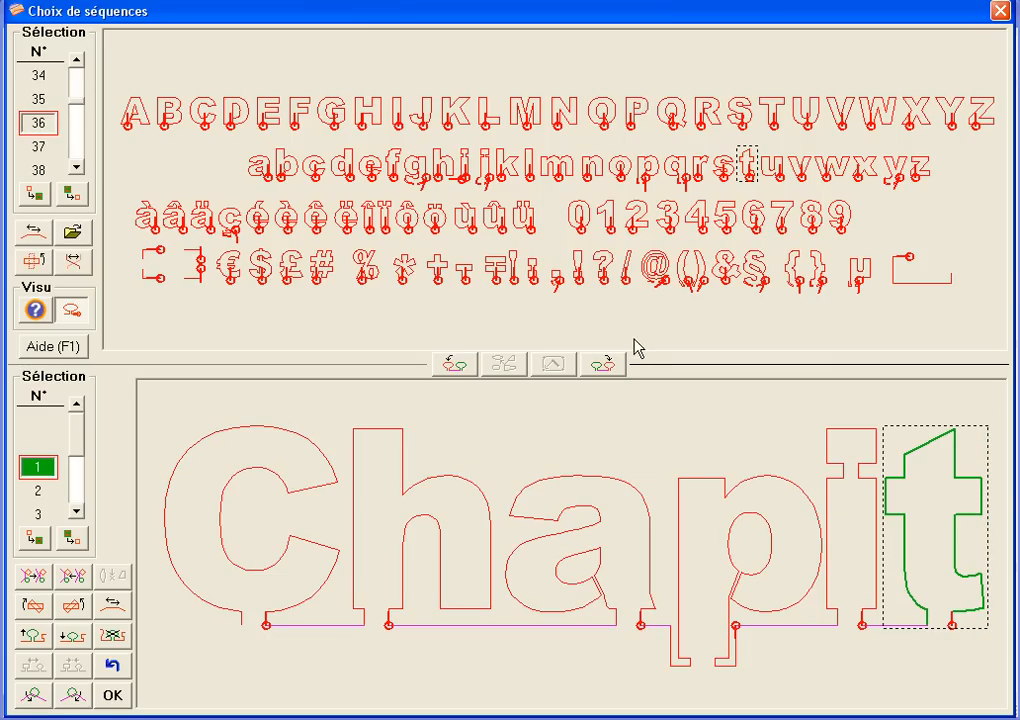
pyautogui.click(608, 364)
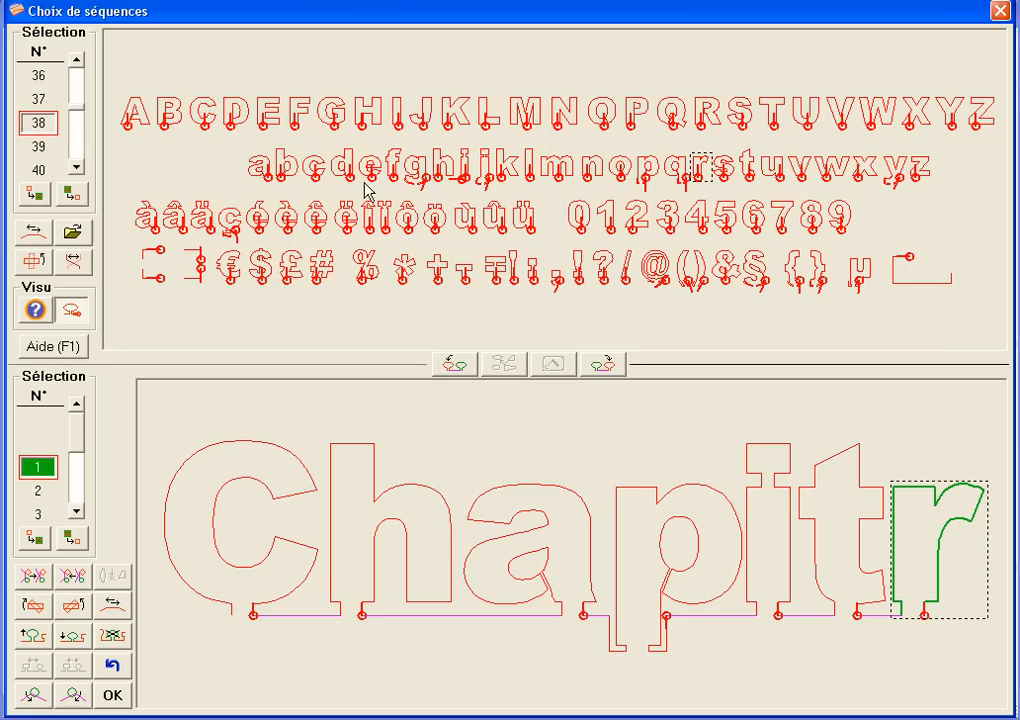
pyautogui.click(614, 365)
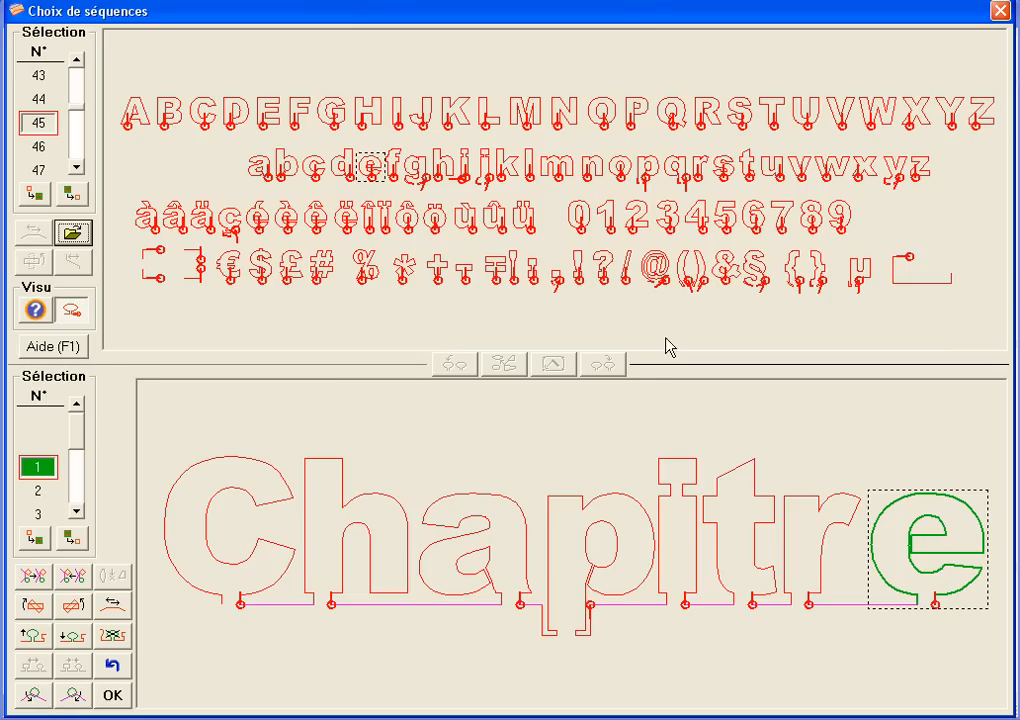
pyautogui.click(760, 219)
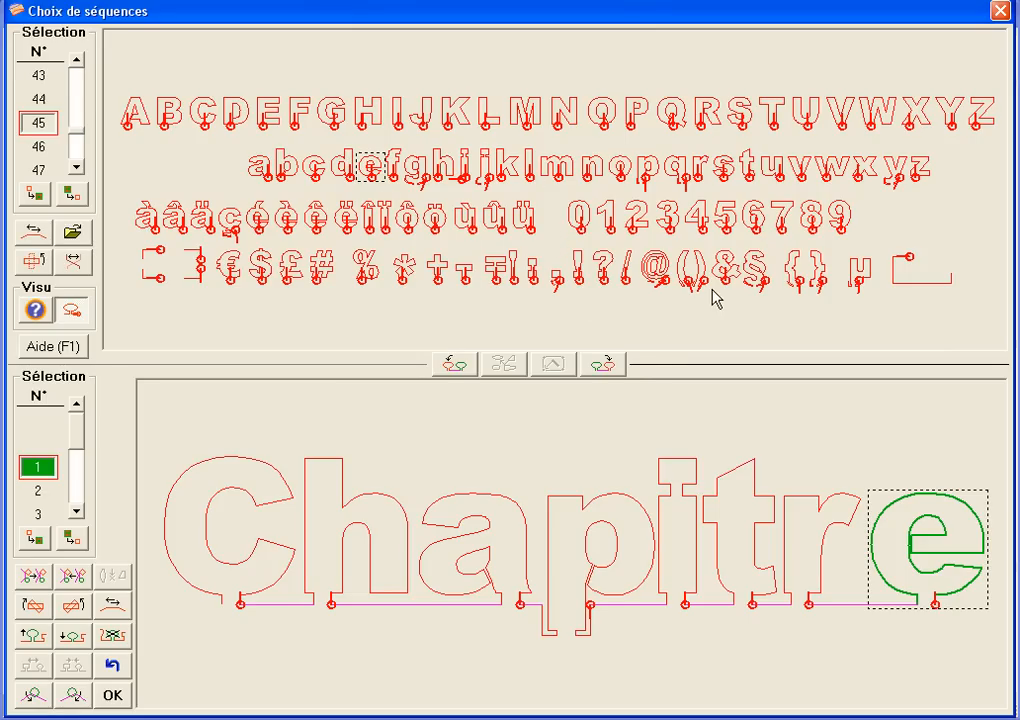
pyautogui.click(607, 365)
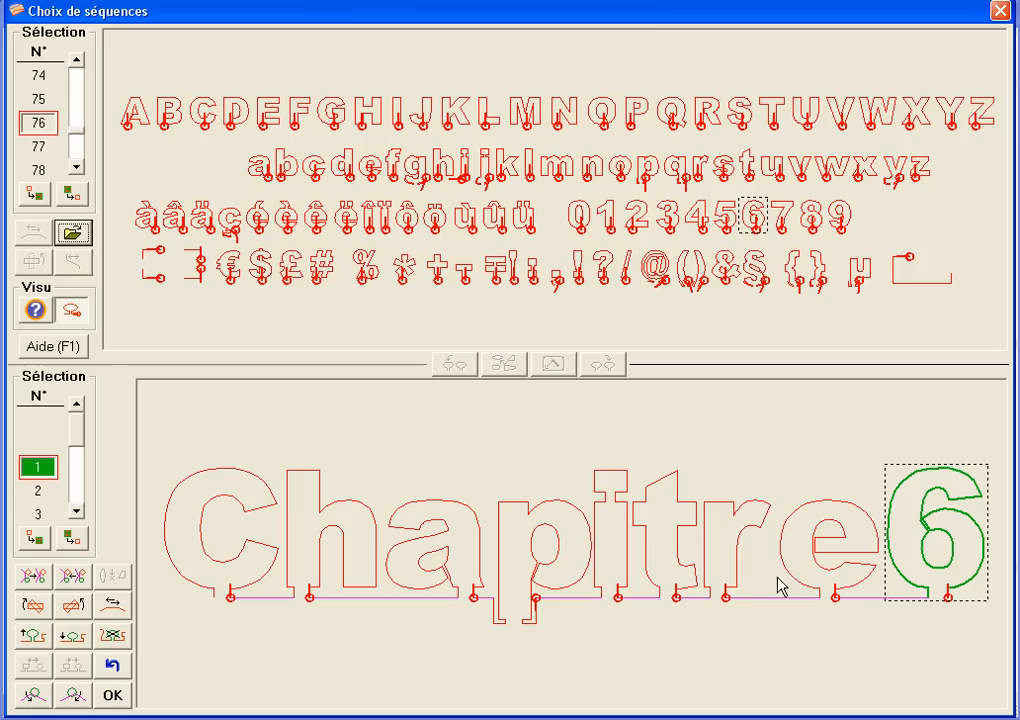
# Spread the e and the 6 further apart and leave only the 6 selected
pyautogui.click(855, 545)
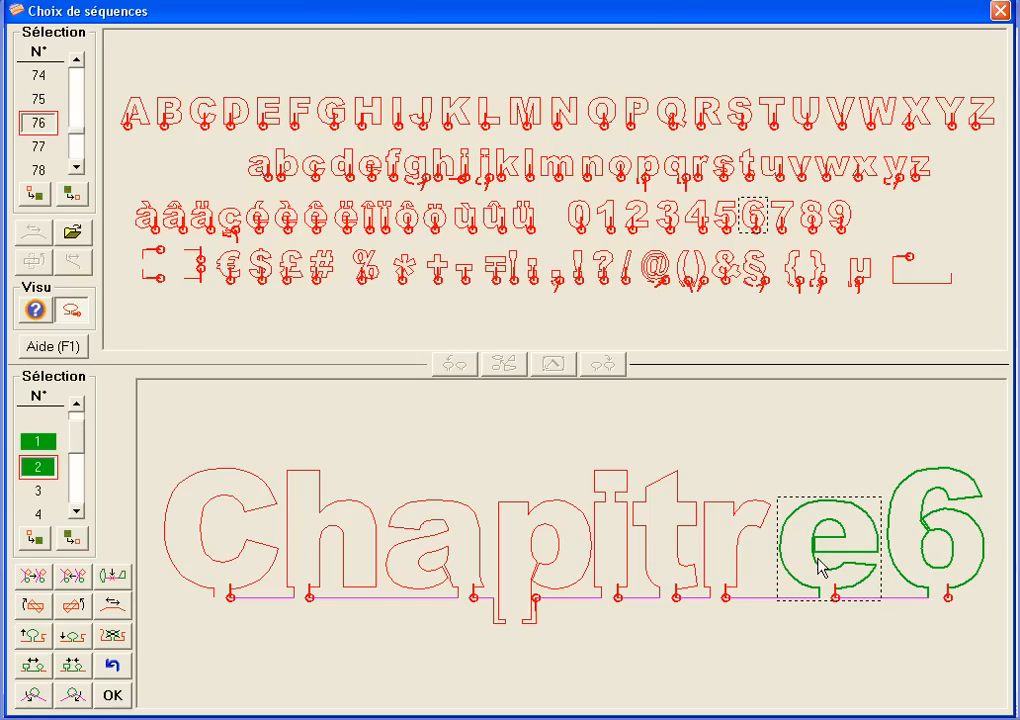
pyautogui.click(33, 667)
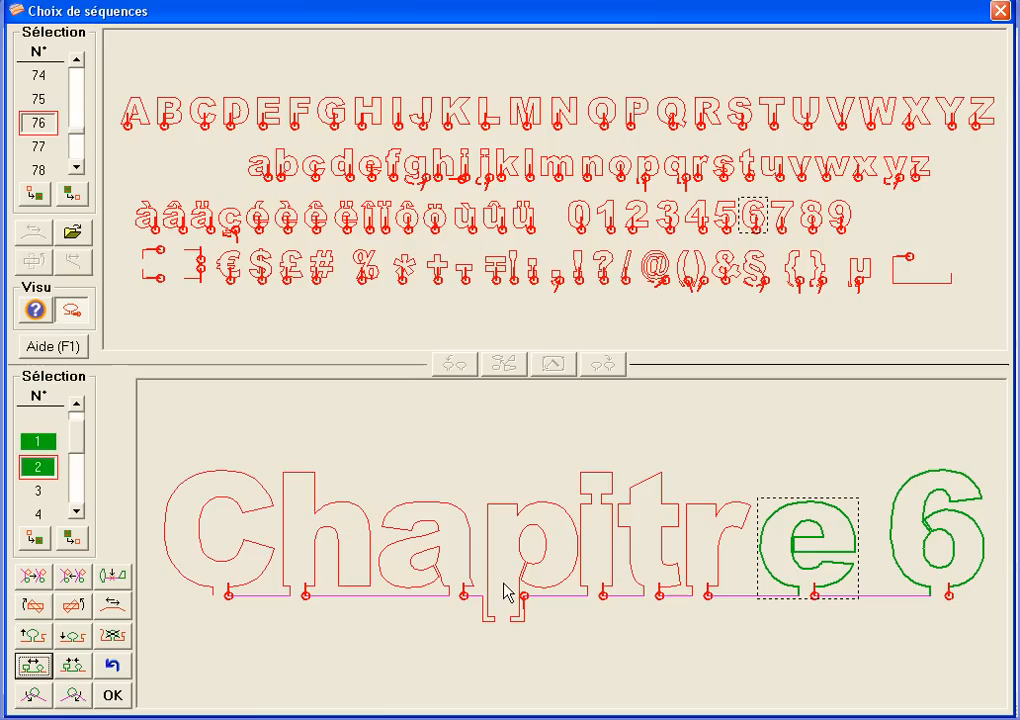
pyautogui.click(786, 558)
# Display the mouse action hints, move the 6 slightly further away from the e and deselect it
pyautogui.click(37, 309)
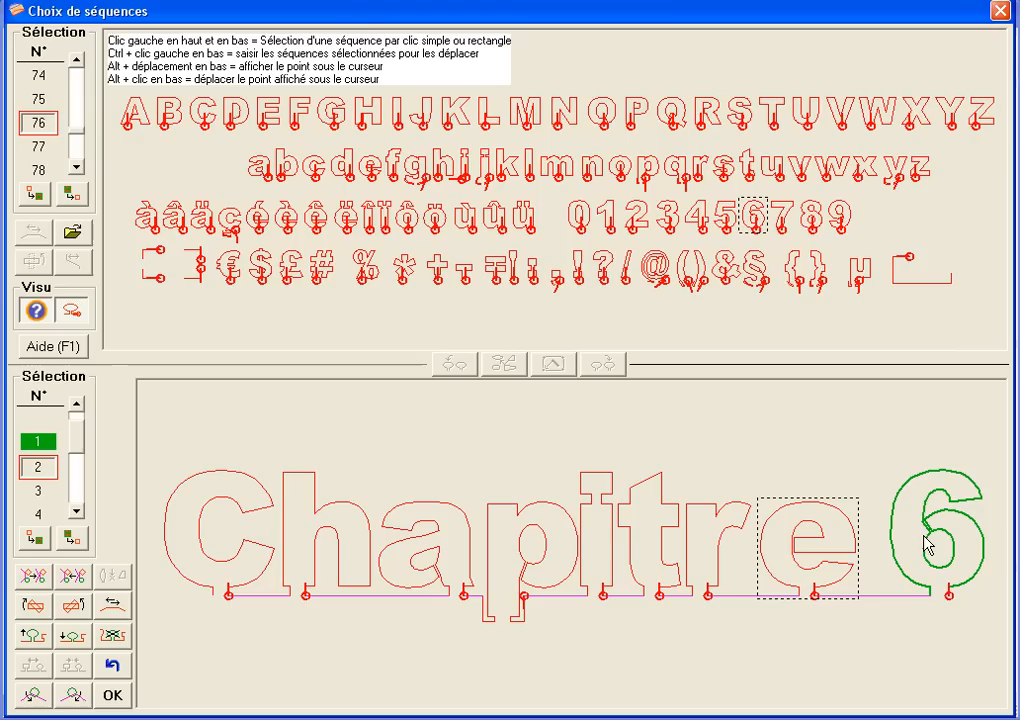
pyautogui.keyDown('ctrl'); pyautogui.moveTo(924, 535); pyautogui.dragTo(949, 546); pyautogui.keyUp('ctrl')
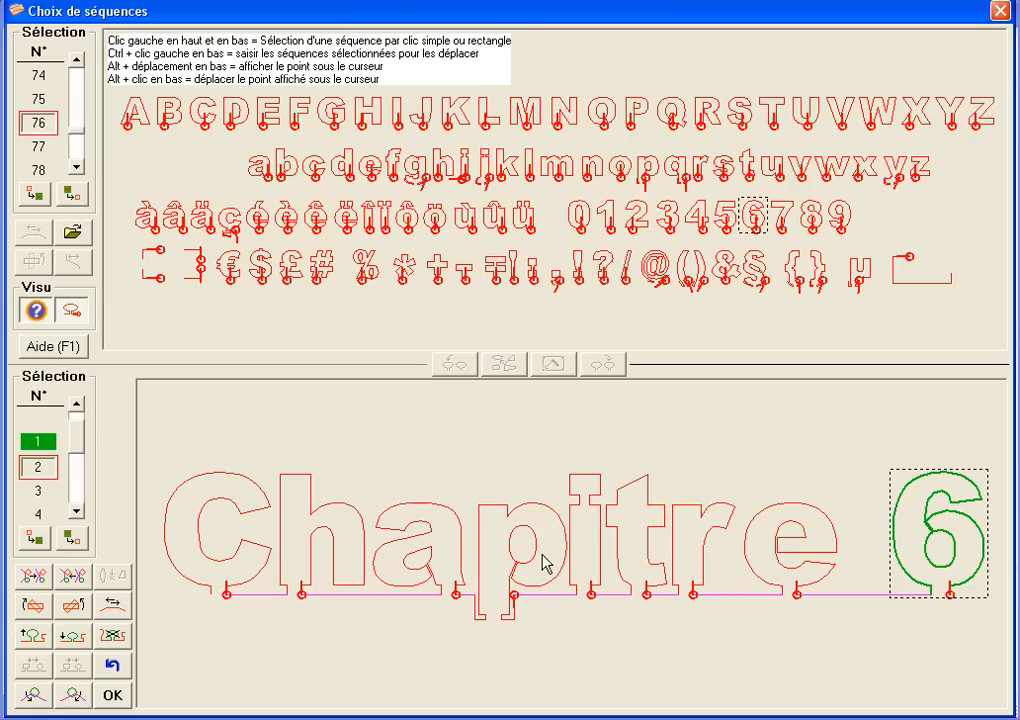
pyautogui.click(945, 560)
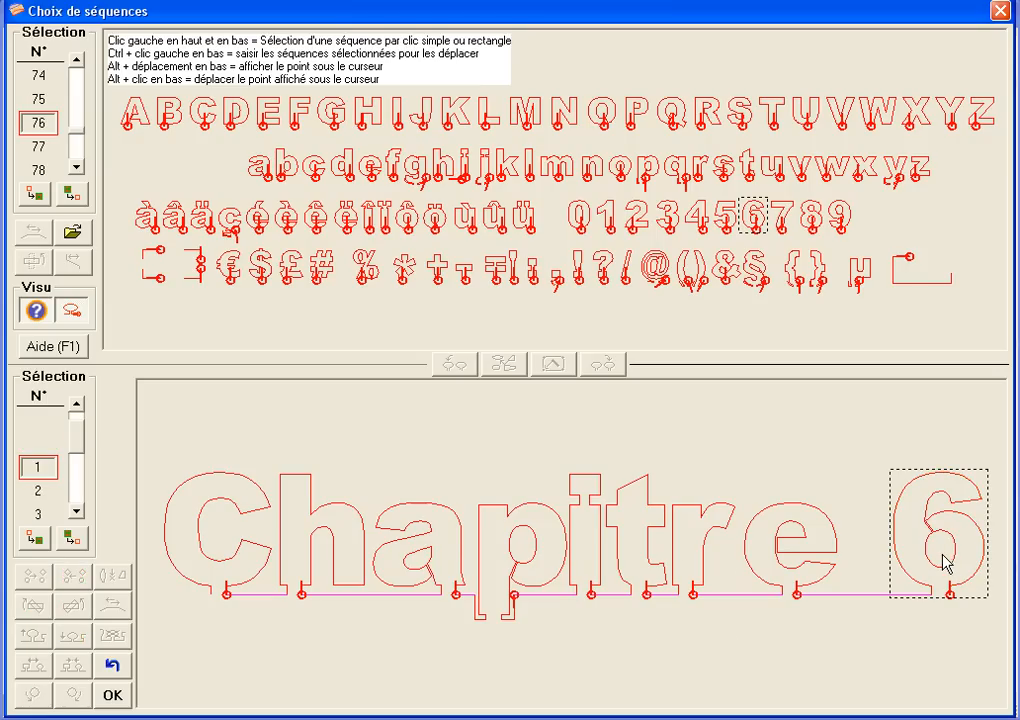
# Select the letters p, i, t and r in the composition and increase their spacing by two increments
pyautogui.click(542, 537)
pyautogui.moveTo(537, 438); pyautogui.dragTo(767, 641)
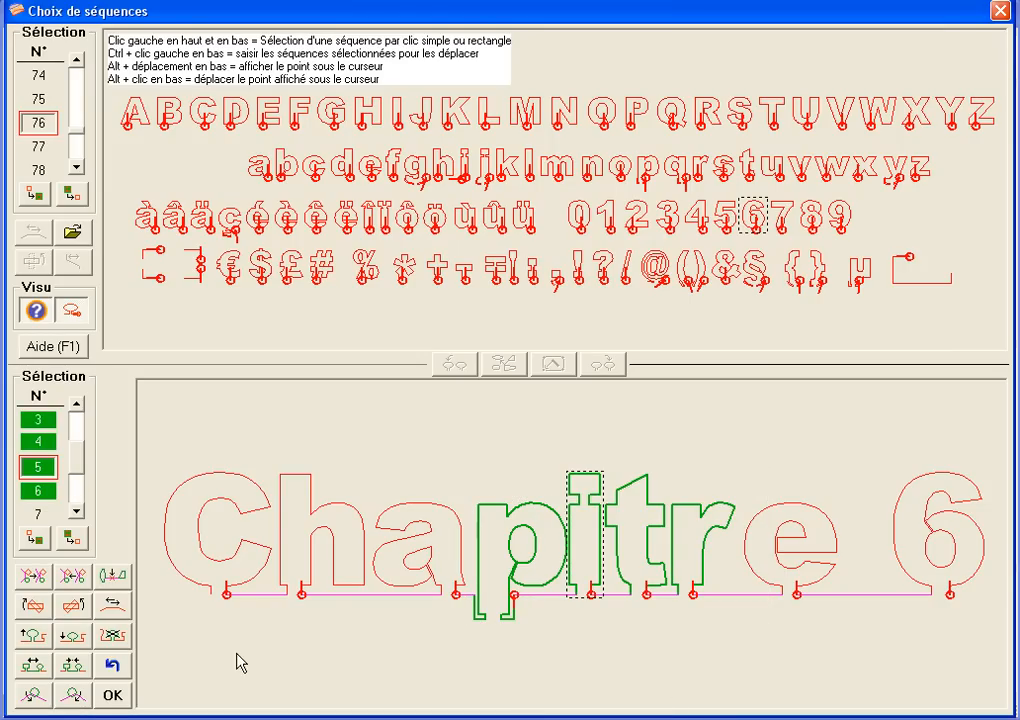
pyautogui.click(34, 666)
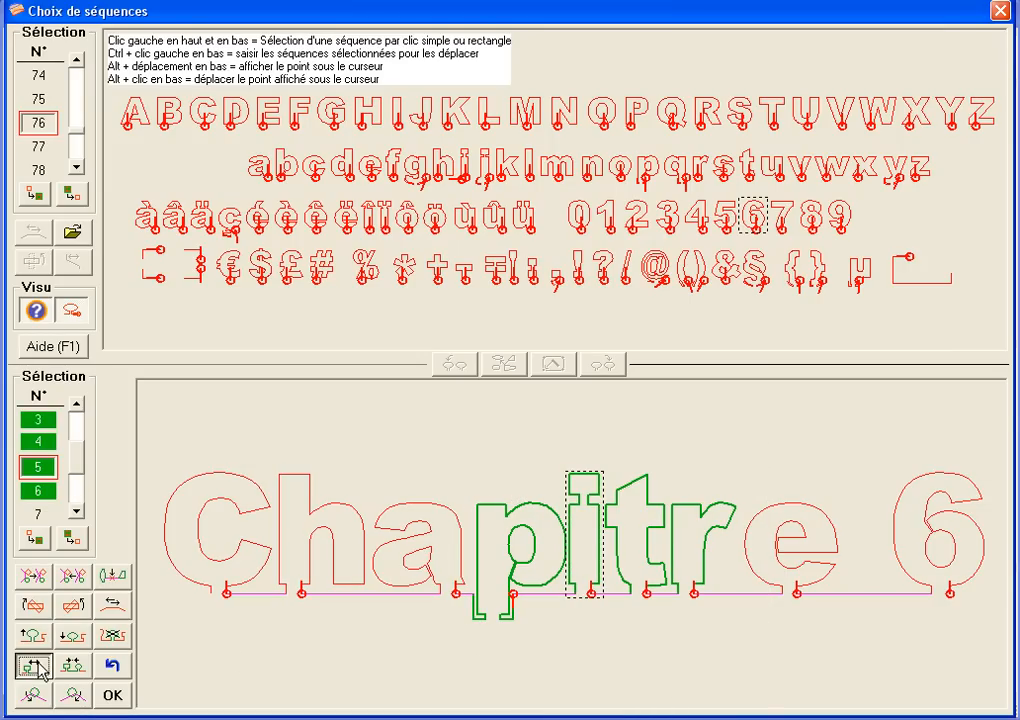
pyautogui.click(36, 668)
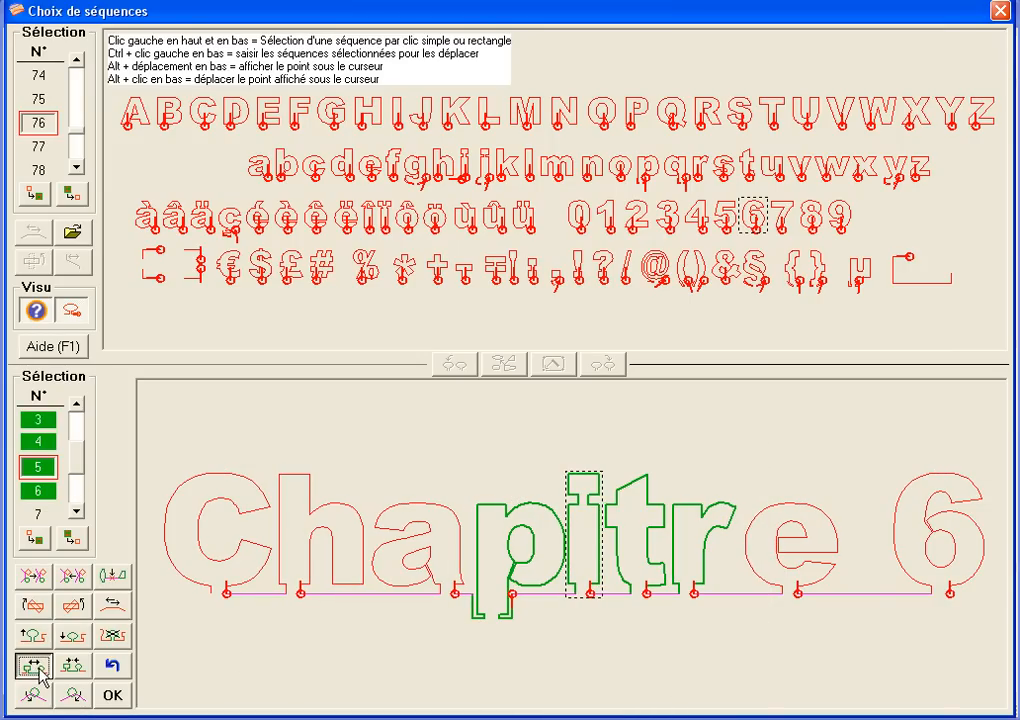
# Spread the selected letters p, i, t and r further apart by several more increments
pyautogui.click(36, 668)
pyautogui.click(36, 668)
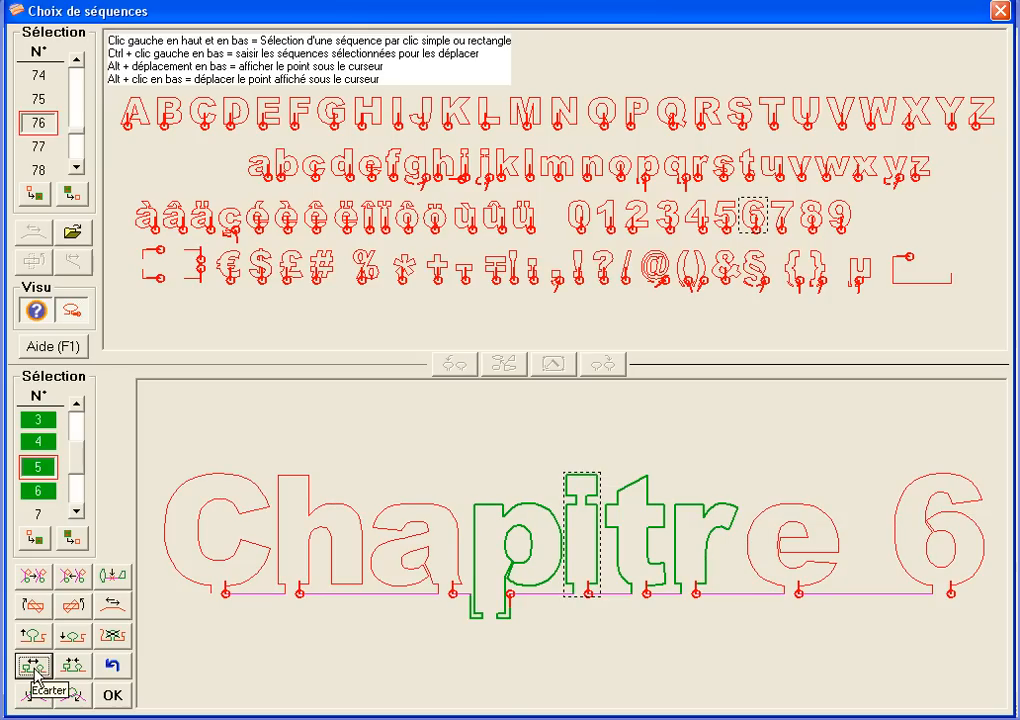
pyautogui.click(36, 670)
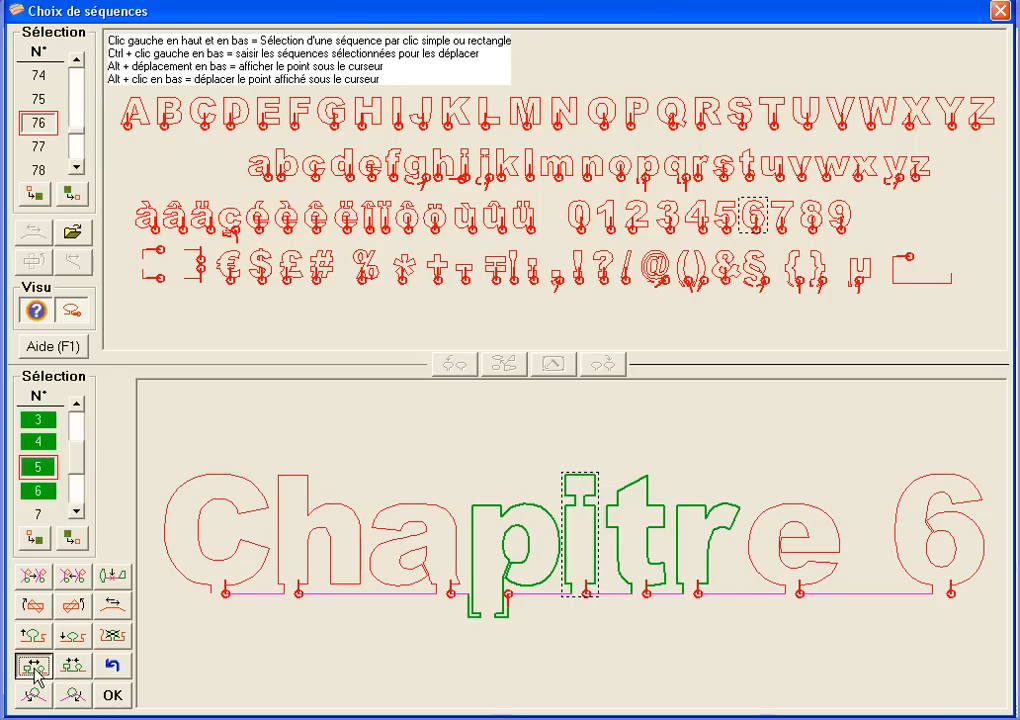
pyautogui.click(36, 671)
pyautogui.click(37, 673)
pyautogui.click(36, 673)
pyautogui.click(36, 673)
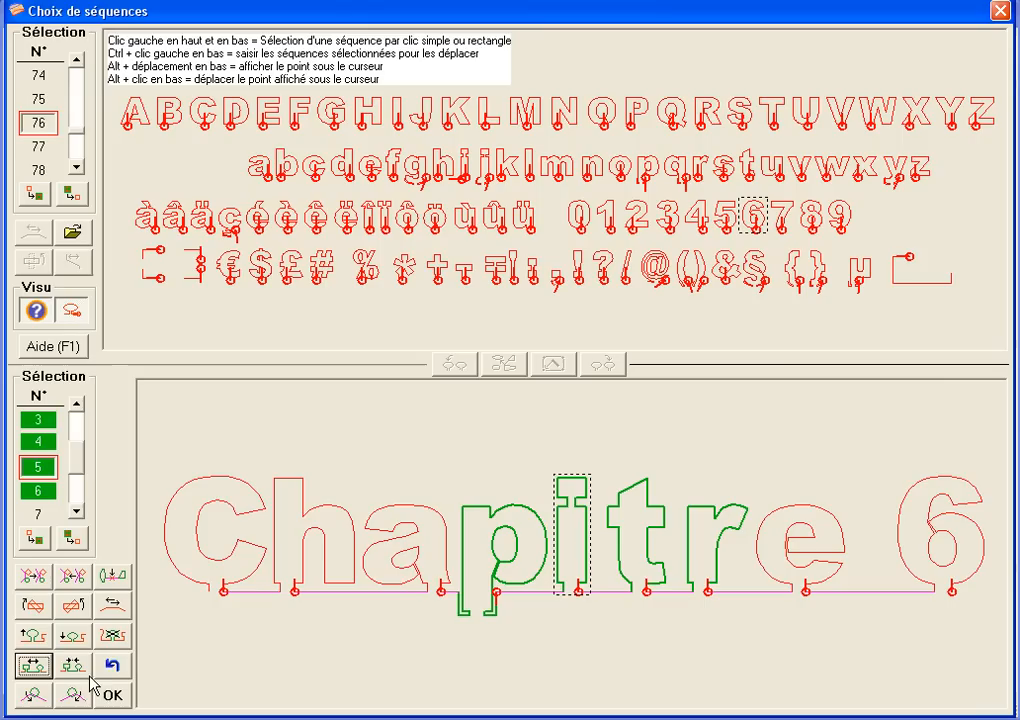
# Bring the selected letters p, i, t and r closer together by a few increments and clear the selection
pyautogui.click(66, 670)
pyautogui.click(70, 666)
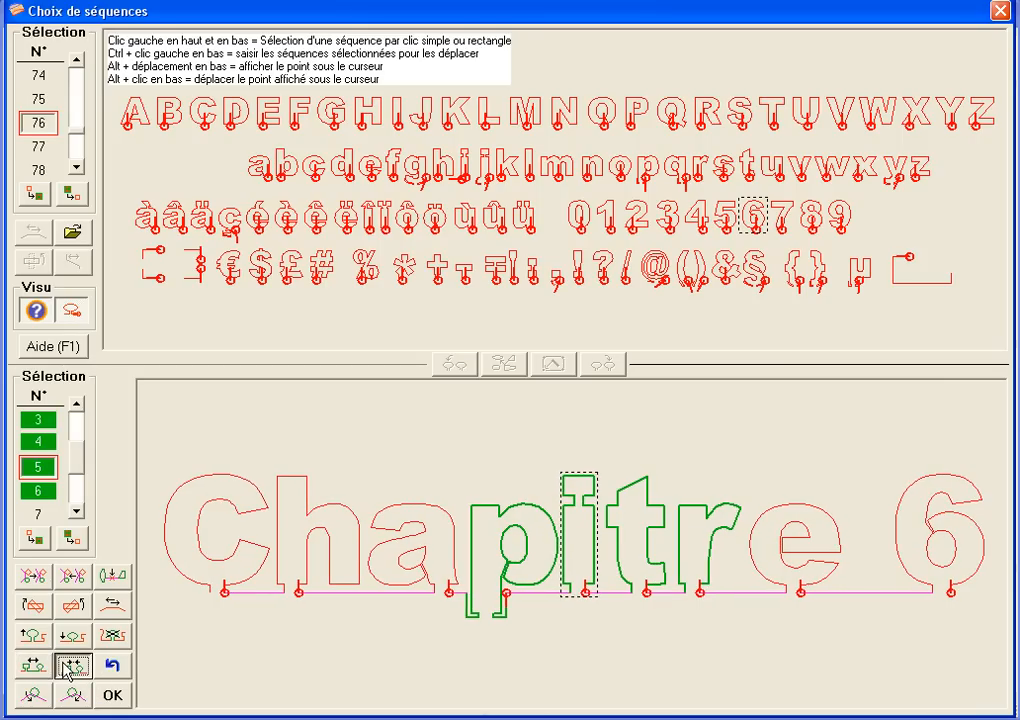
pyautogui.click(72, 537)
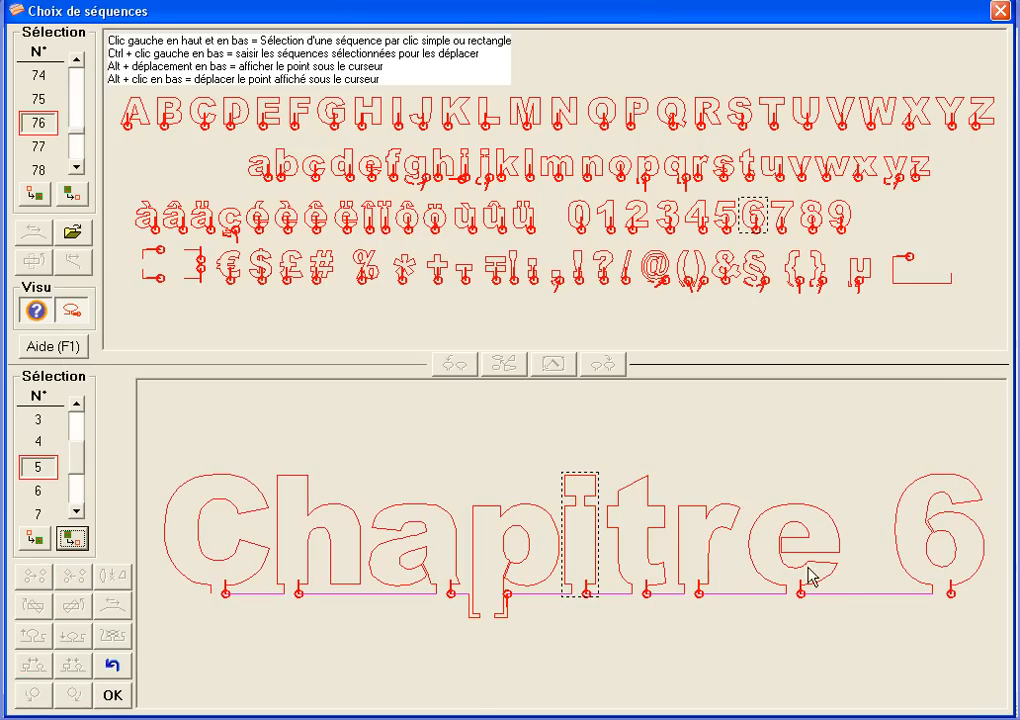
# Select the e and the r in the composition, bring them slightly closer together and deselect both
pyautogui.click(774, 542)
pyautogui.click(706, 526)
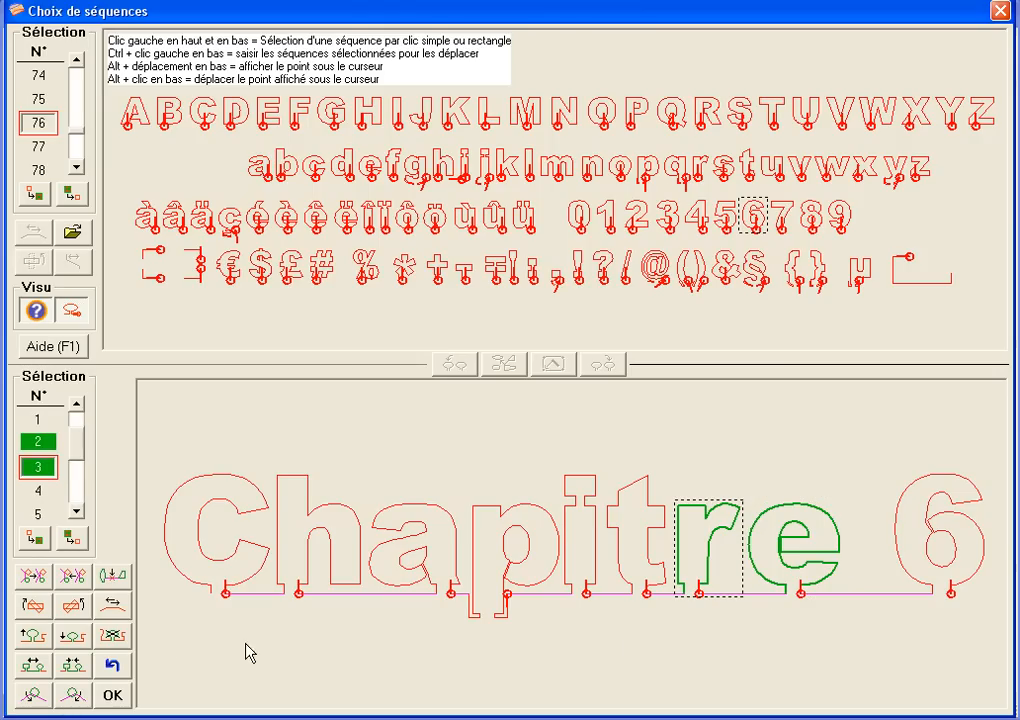
pyautogui.click(73, 666)
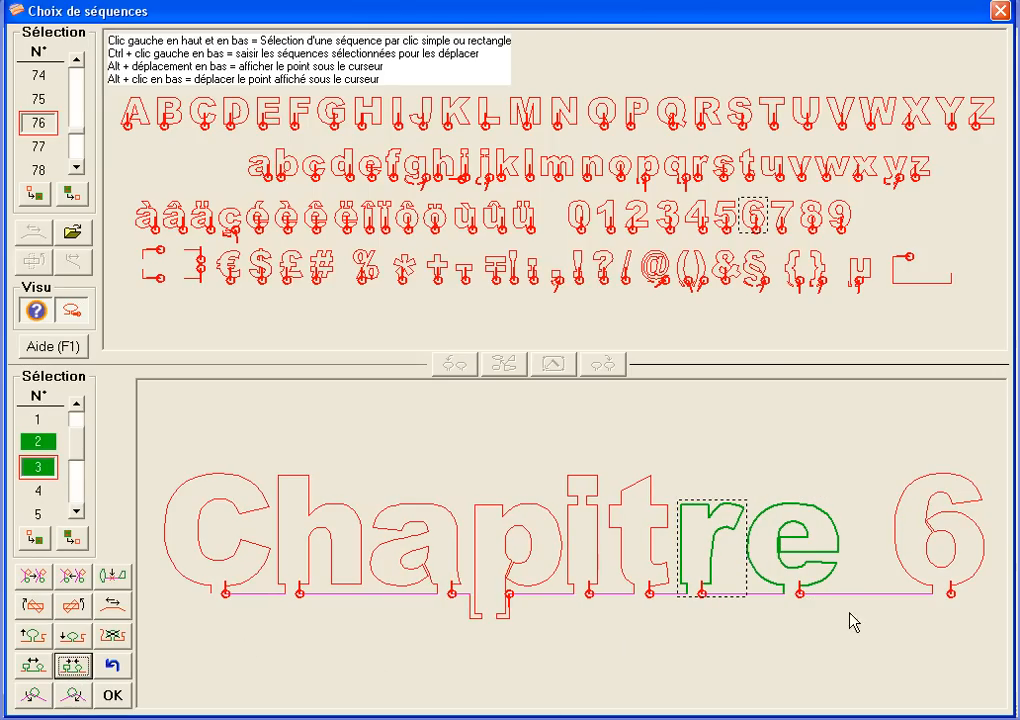
pyautogui.click(770, 550)
pyautogui.click(710, 552)
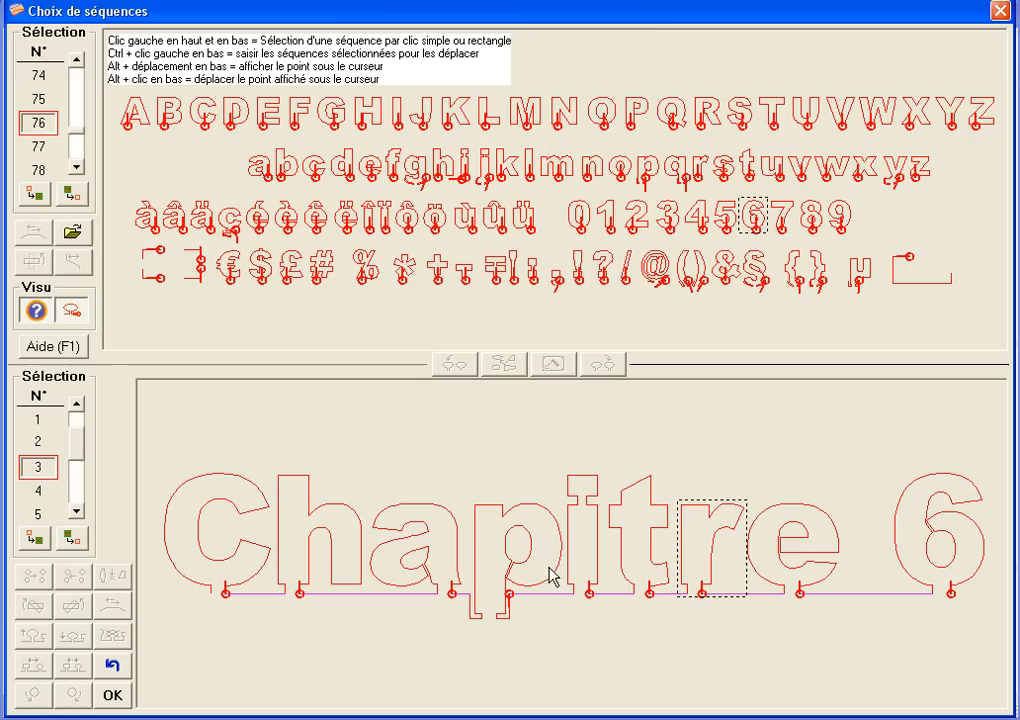
# Select the i and the p in the composition and spread them slightly further apart
pyautogui.click(590, 558)
pyautogui.click(556, 553)
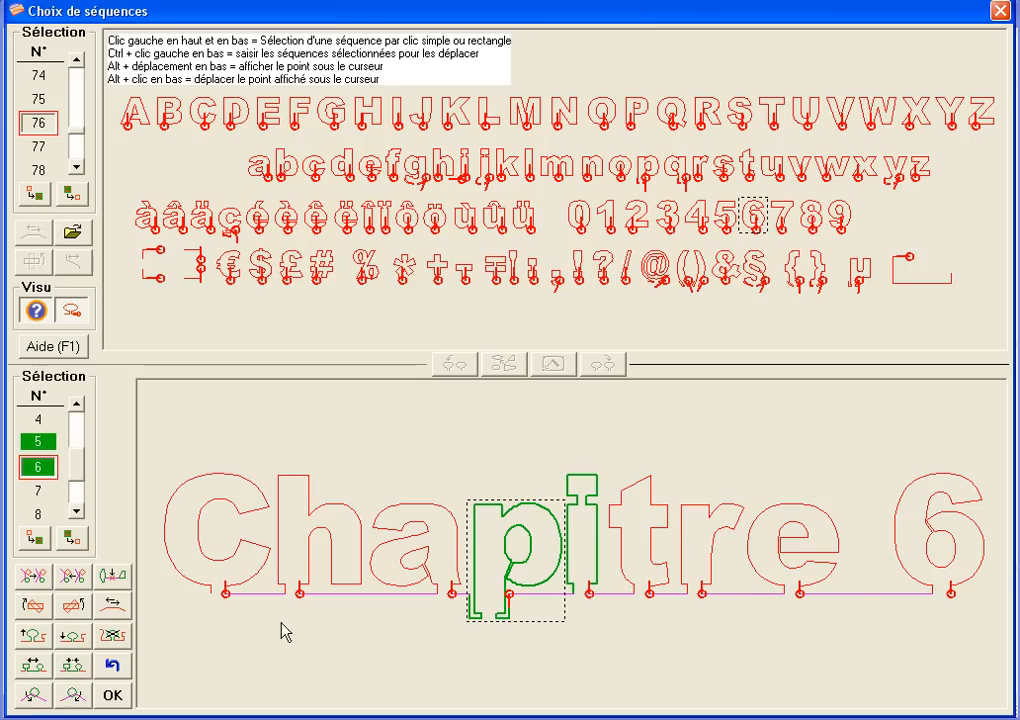
pyautogui.click(44, 668)
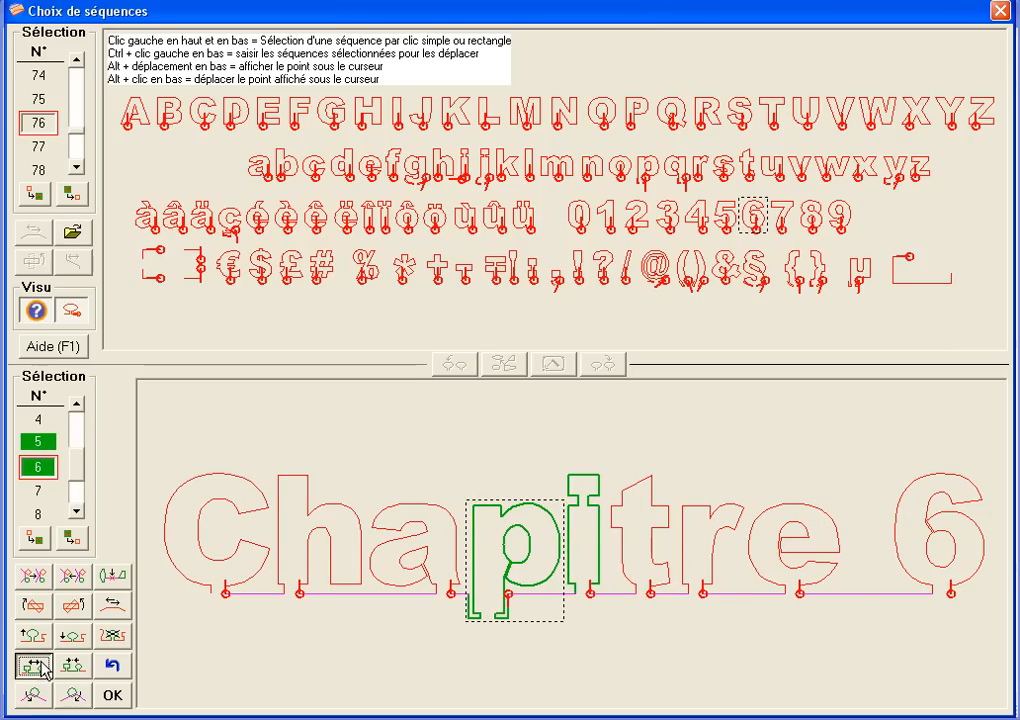
pyautogui.click(561, 555)
# Enlarge only the capital C by three increments and move it away from the h so they no longer overlap
pyautogui.click(255, 553)
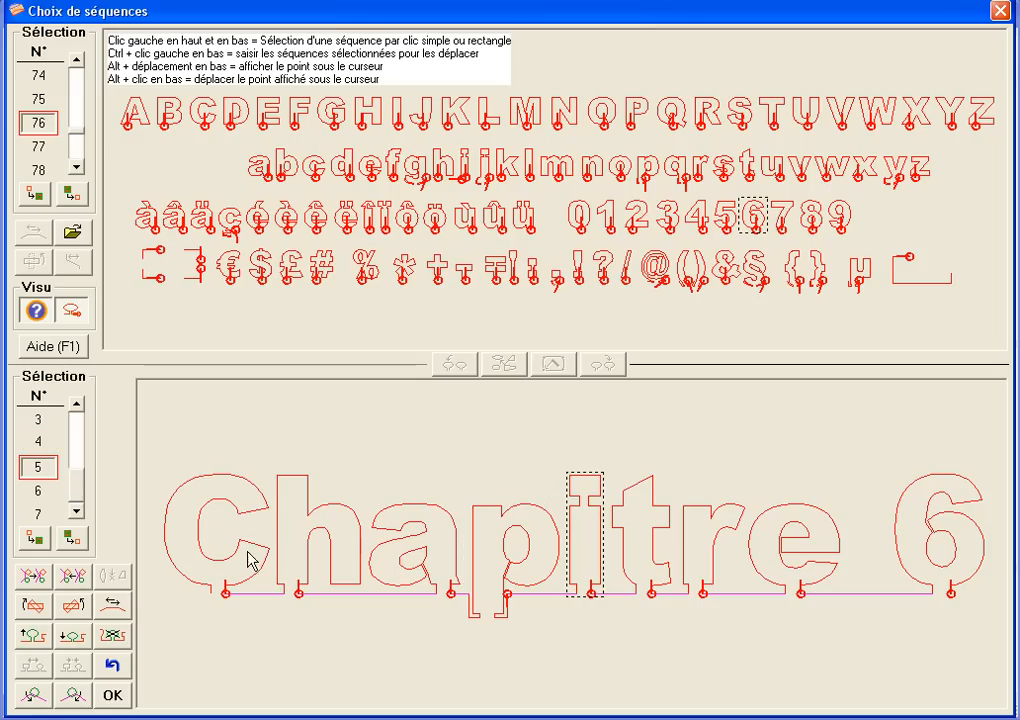
pyautogui.click(37, 645)
pyautogui.click(38, 644)
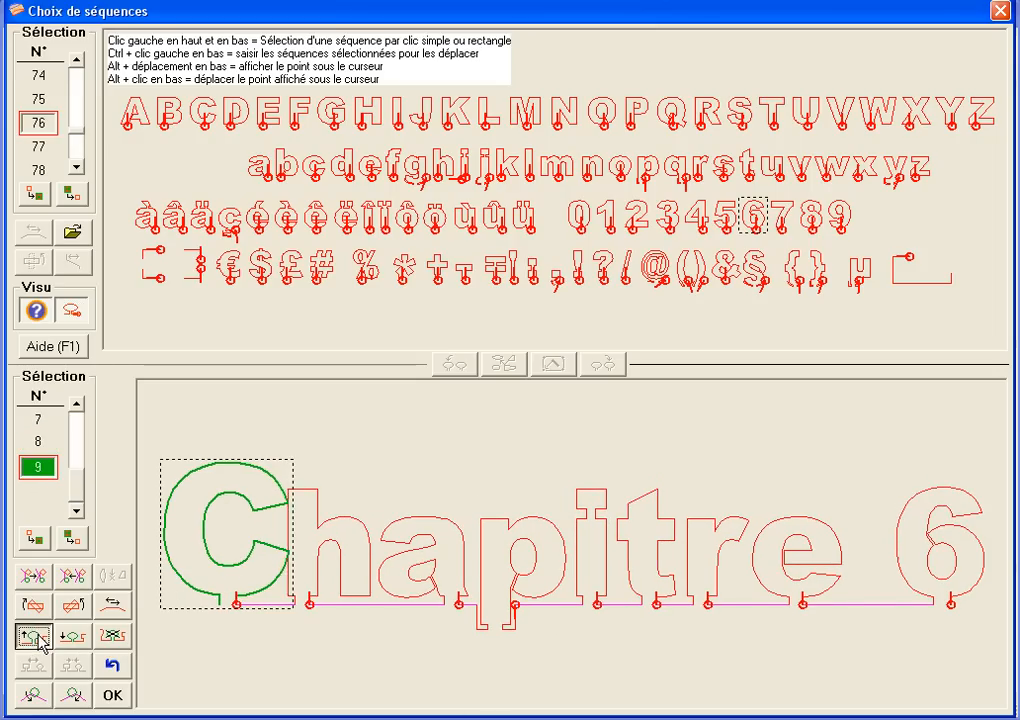
pyautogui.click(39, 644)
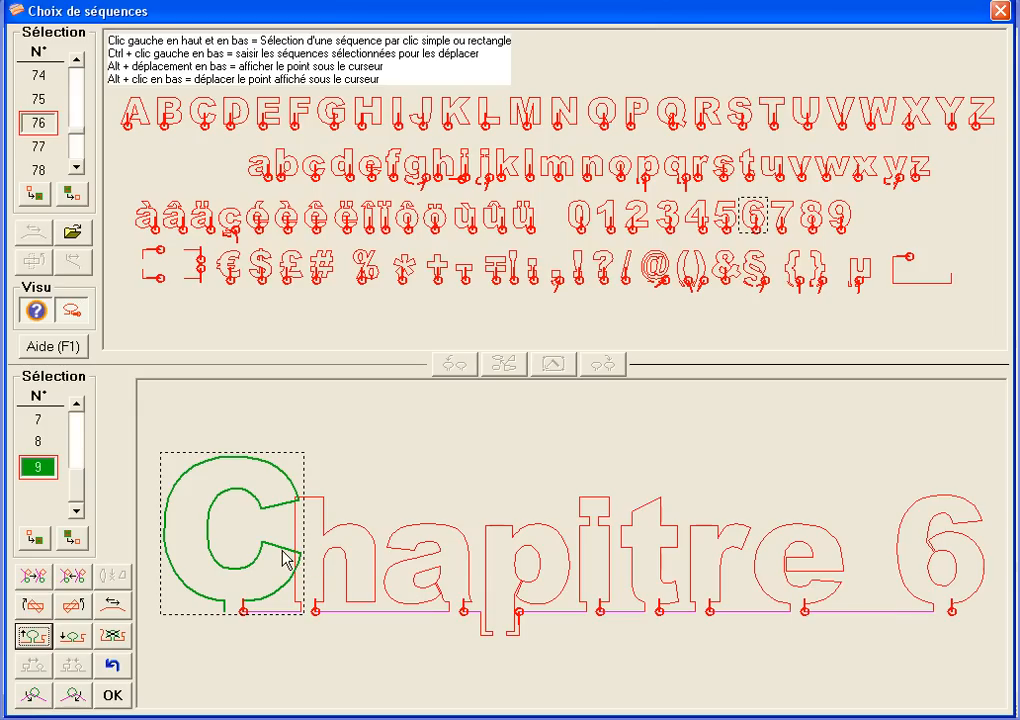
pyautogui.keyDown('ctrl'); pyautogui.moveTo(262, 542); pyautogui.dragTo(242, 536); pyautogui.keyUp('ctrl')
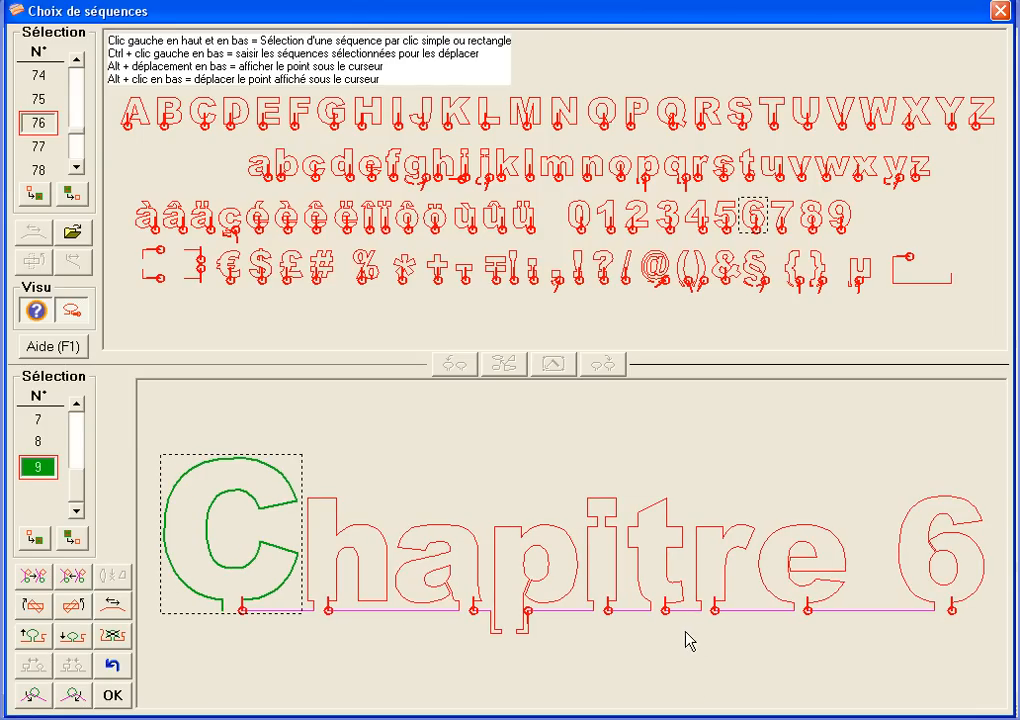
# Hide the mouse action hints and leave only the 6 selected in the composition
pyautogui.click(527, 440)
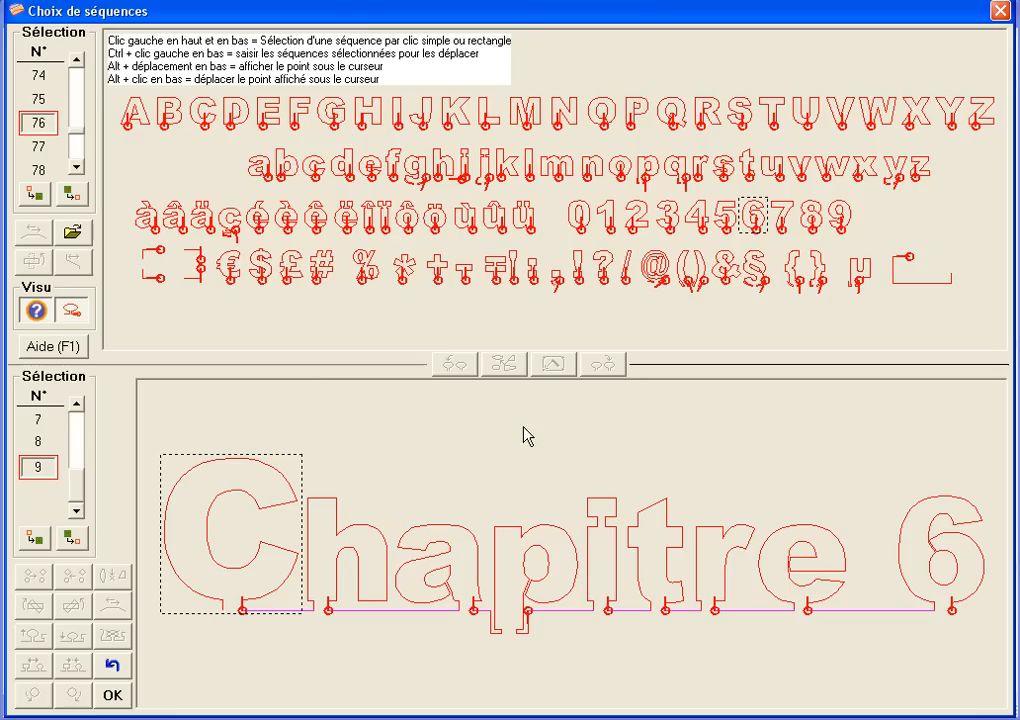
pyautogui.click(35, 310)
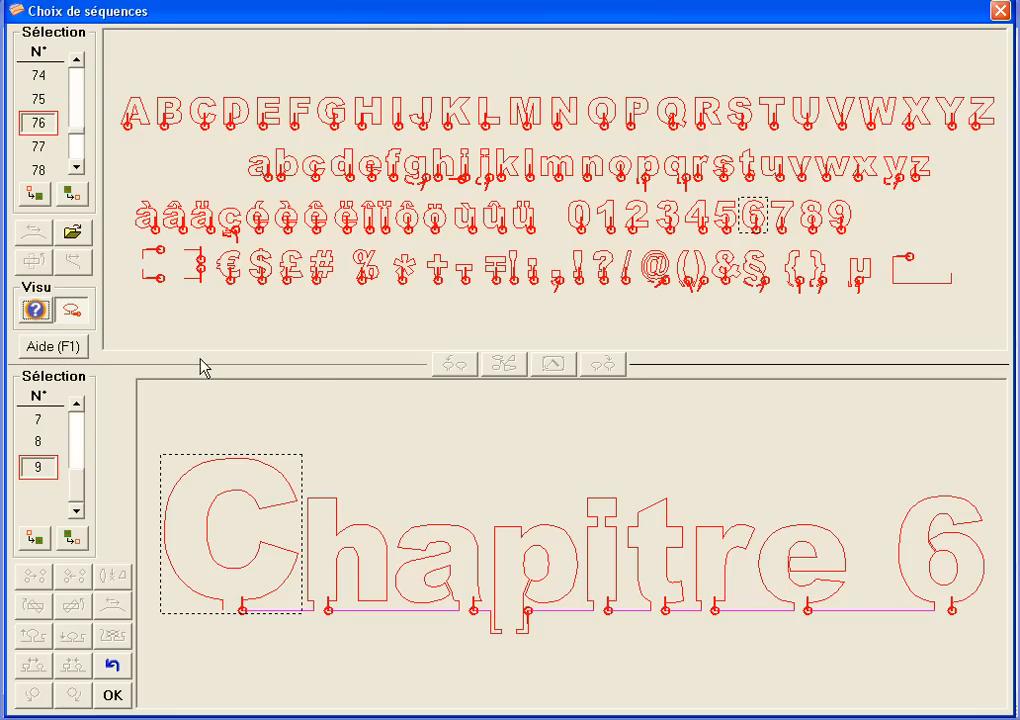
pyautogui.click(940, 578)
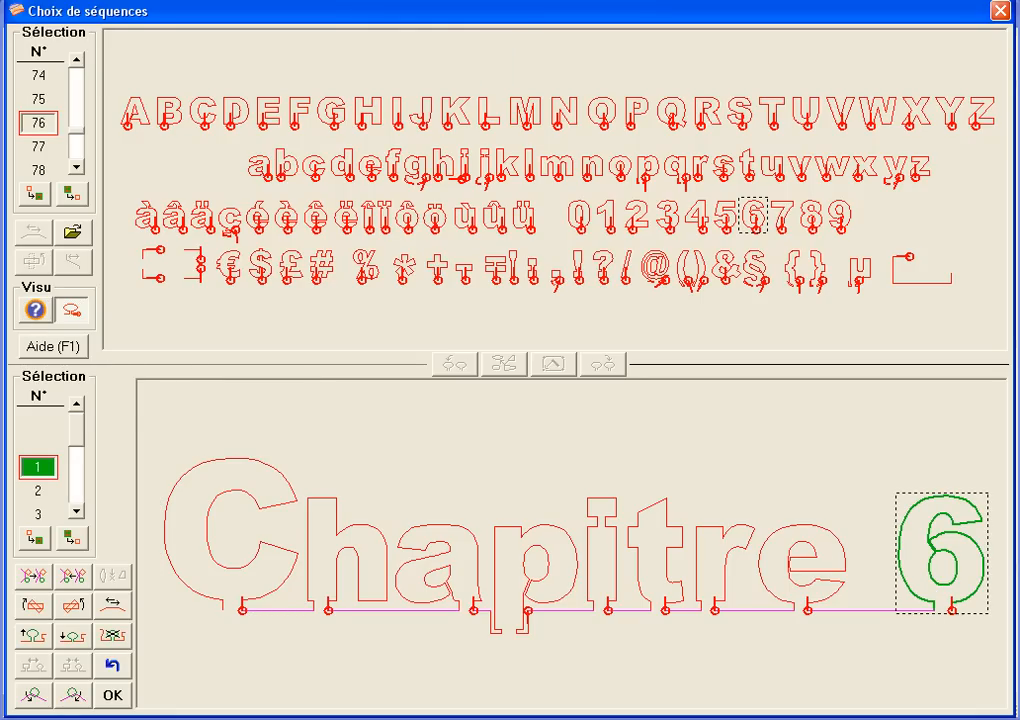
# Load the sequence file Fin de séquence_LS.dxf from the Fin_de_sequences_ls folder under Polices
pyautogui.click(64, 233)
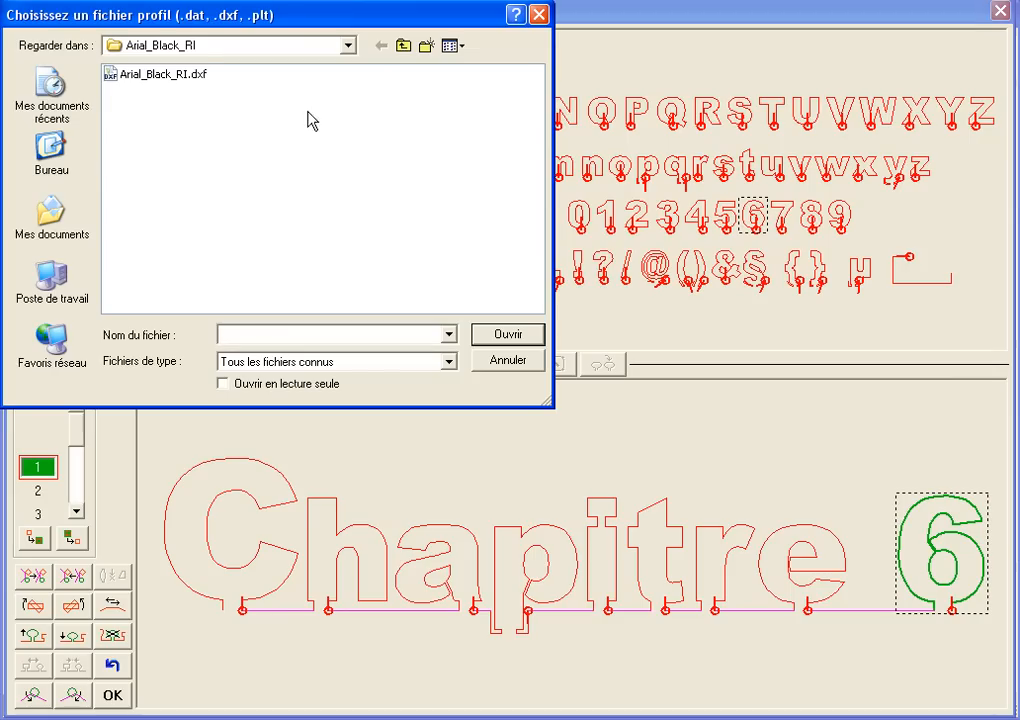
pyautogui.click(402, 46)
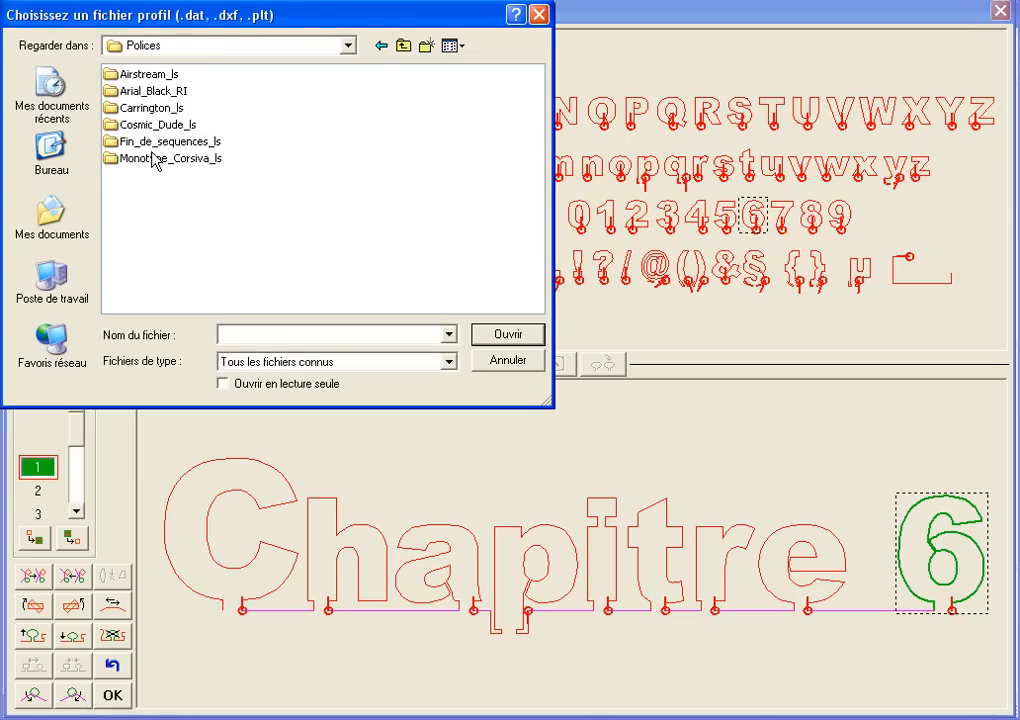
pyautogui.click(156, 143)
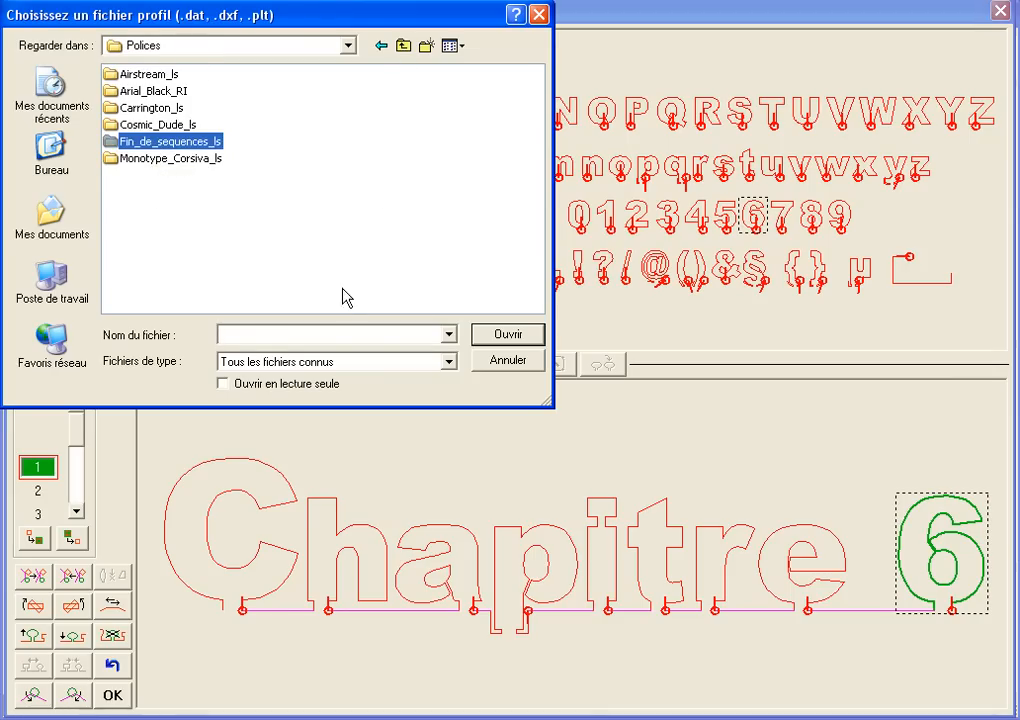
pyautogui.doubleClick(188, 145)
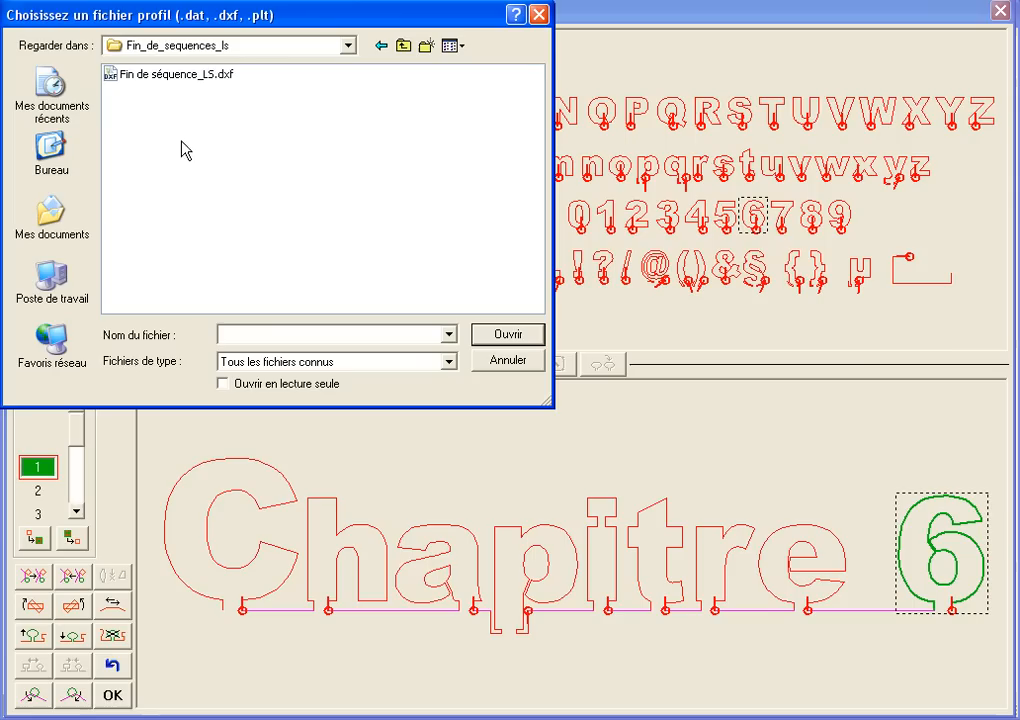
pyautogui.click(150, 80)
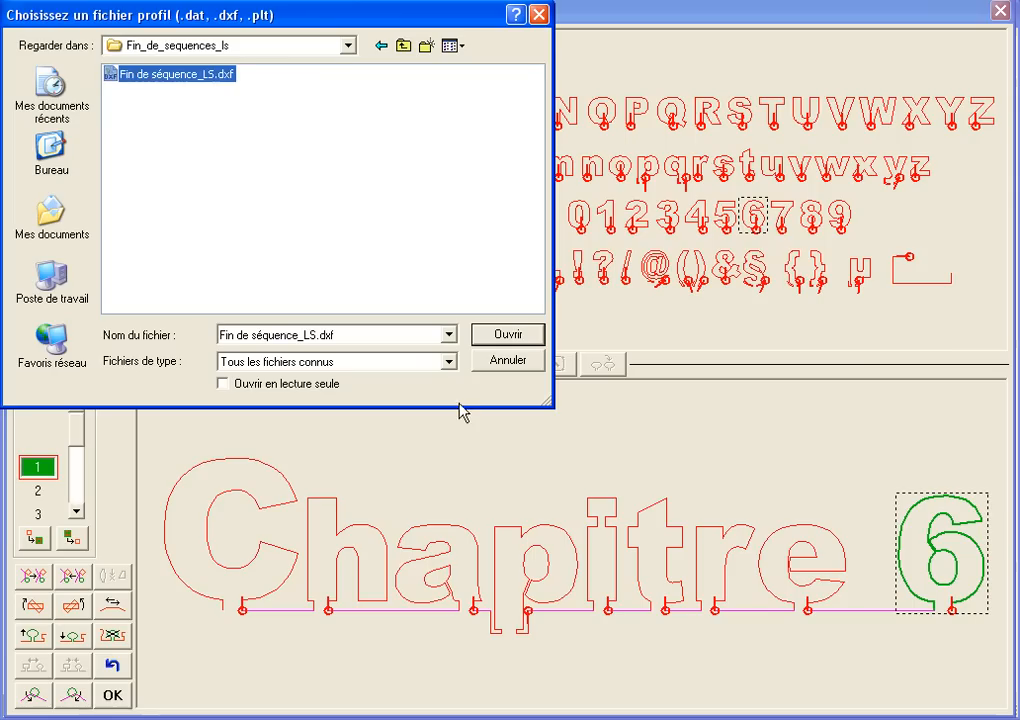
pyautogui.click(497, 338)
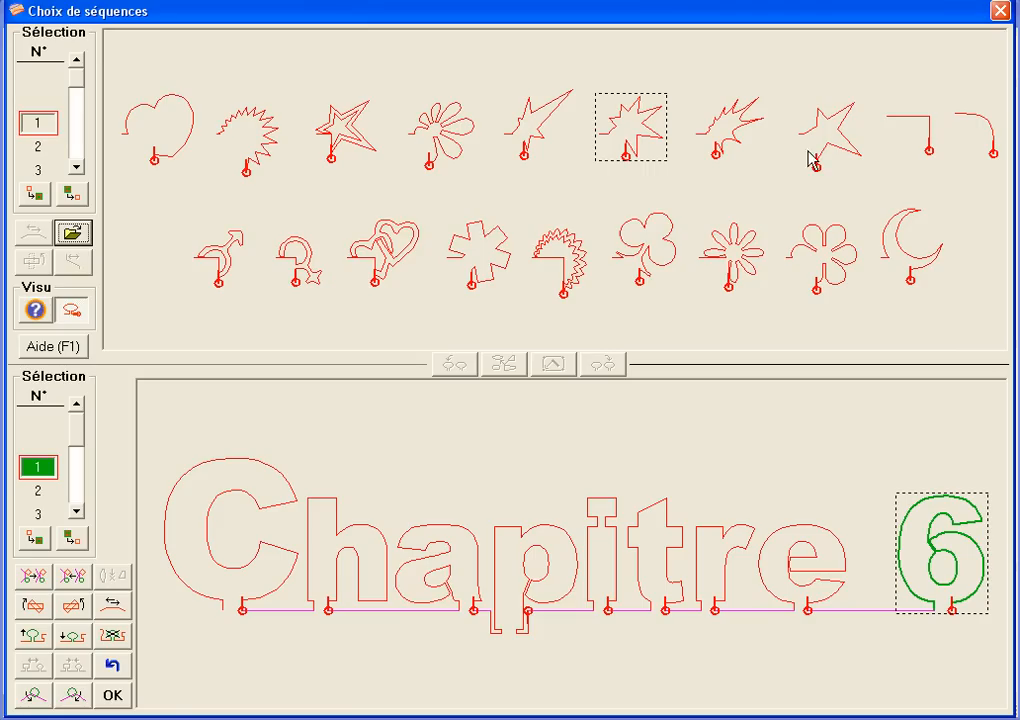
# Select only the blocky asterisk shape among the loaded sequences and insert it after the 6
pyautogui.click(528, 138)
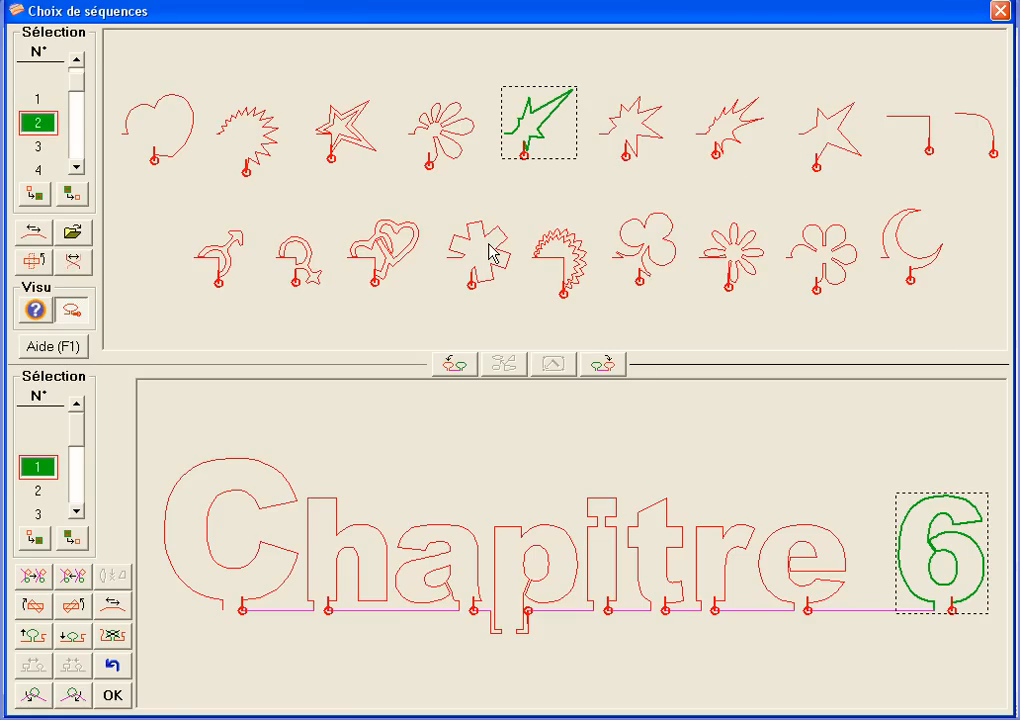
pyautogui.click(490, 252)
pyautogui.click(541, 129)
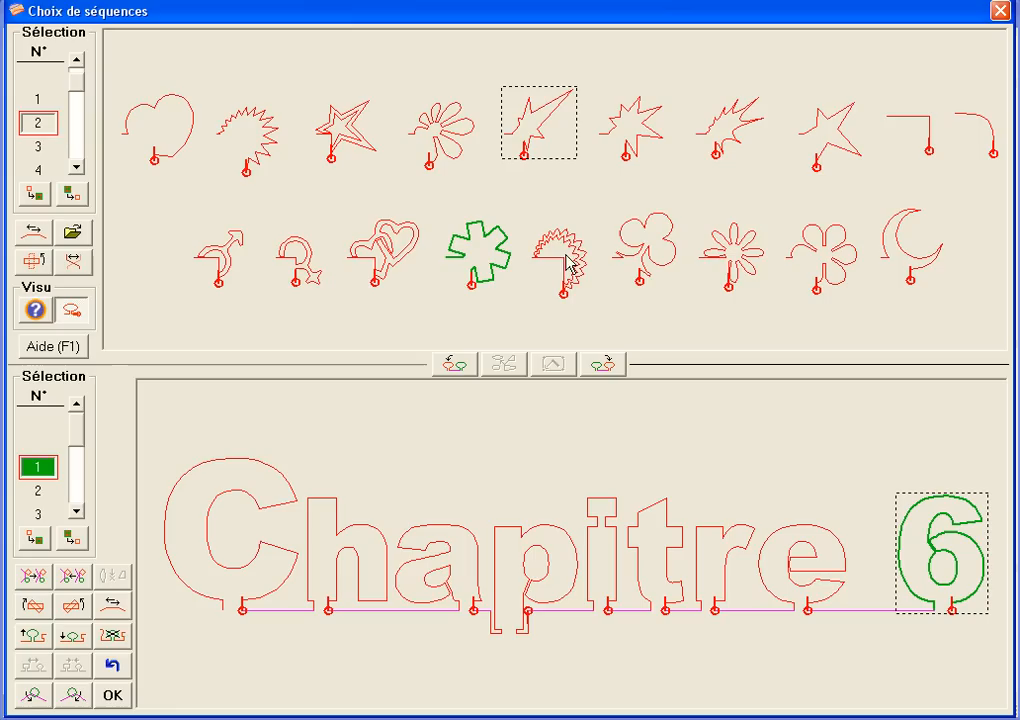
pyautogui.click(605, 365)
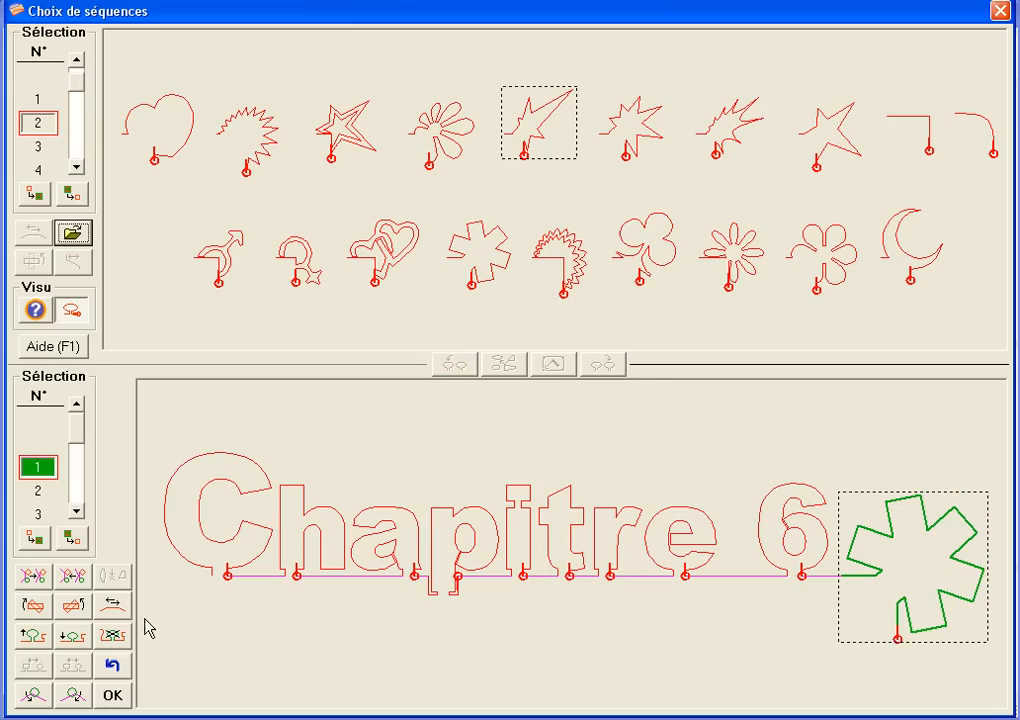
# Shrink the asterisk and raise it so its connecting line meets the text baseline
pyautogui.click(76, 637)
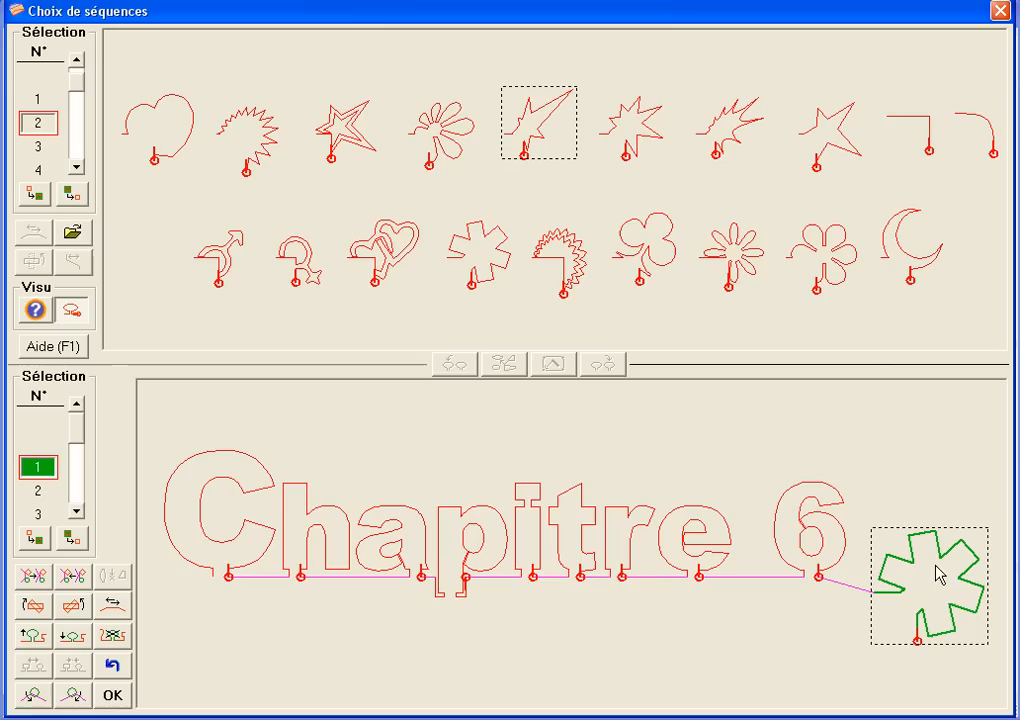
pyautogui.moveTo(931, 587); pyautogui.dragTo(929, 571)
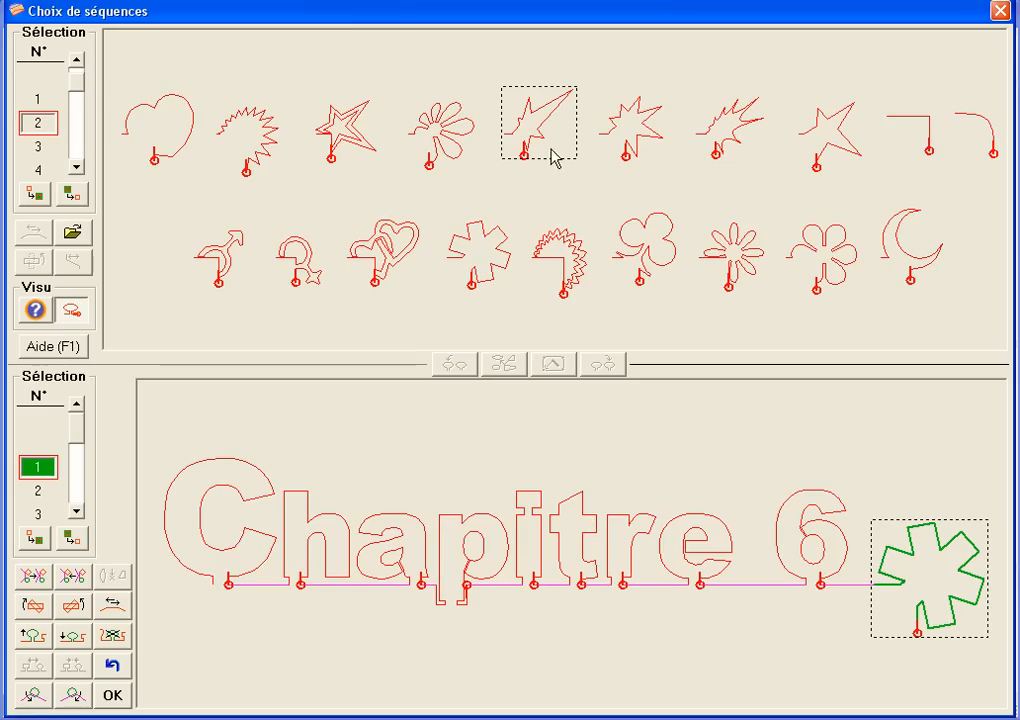
# Mirror the spiky star, sixth in the upper row of loaded sequences, horizontally and reverse its direction of travel
pyautogui.click(643, 133)
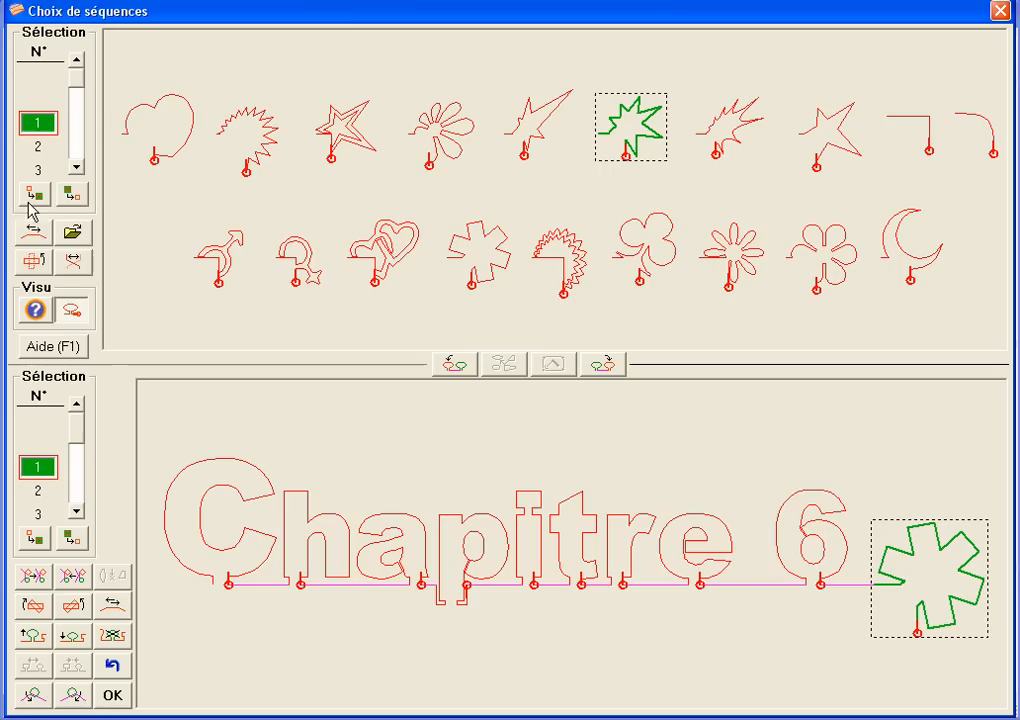
pyautogui.click(73, 261)
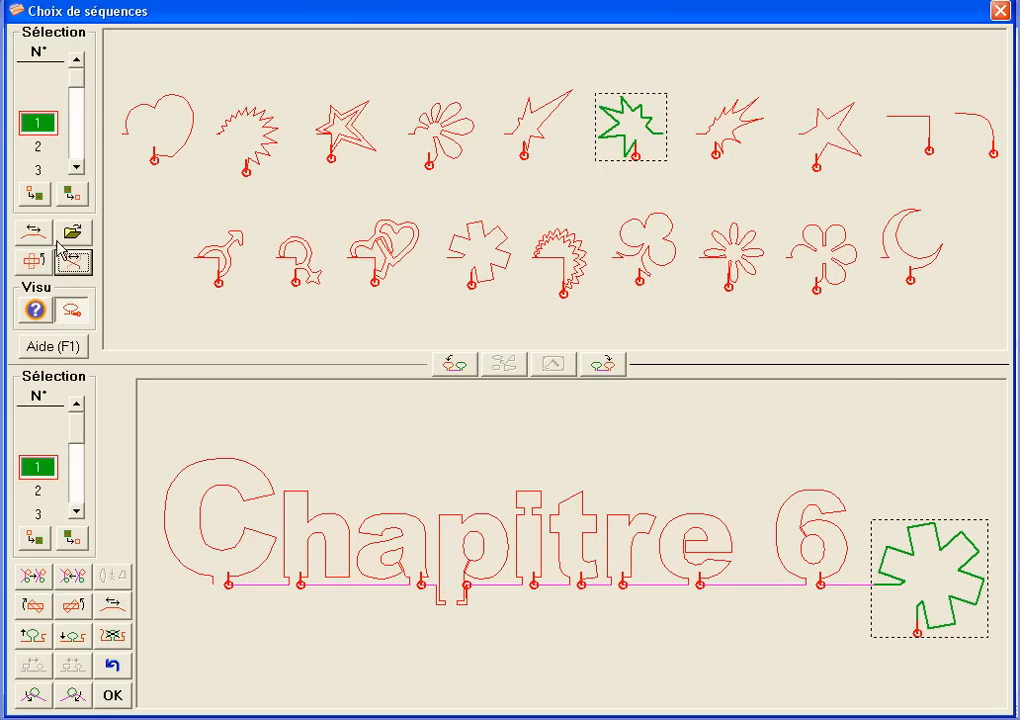
pyautogui.click(33, 231)
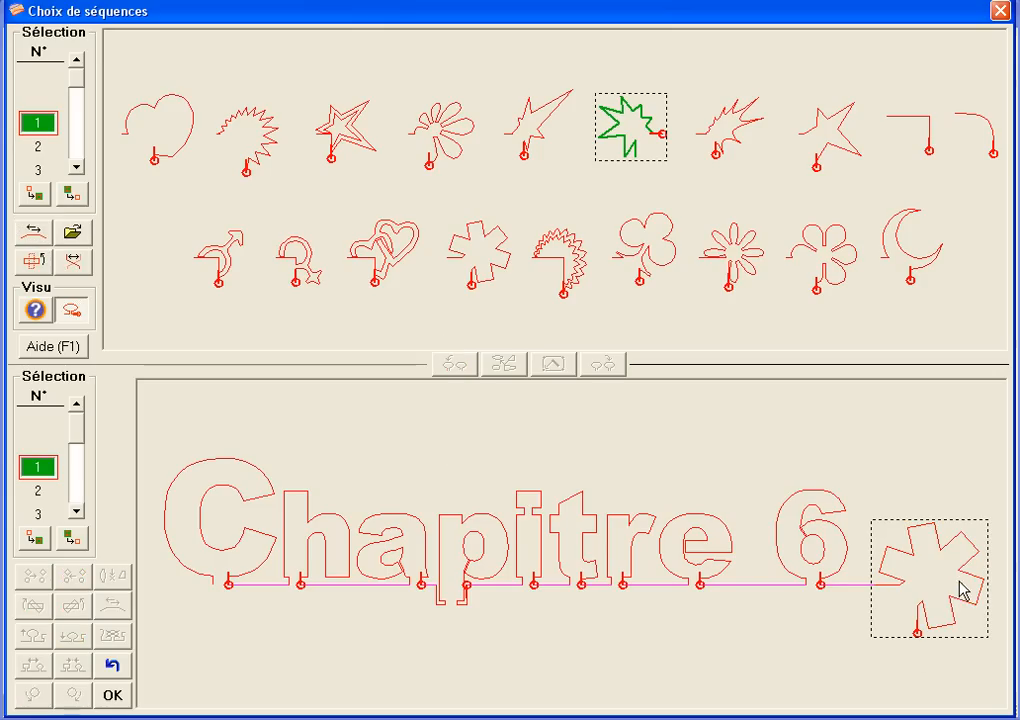
# Insert the mirrored spiky star before the capital C in the composition
pyautogui.click(215, 533)
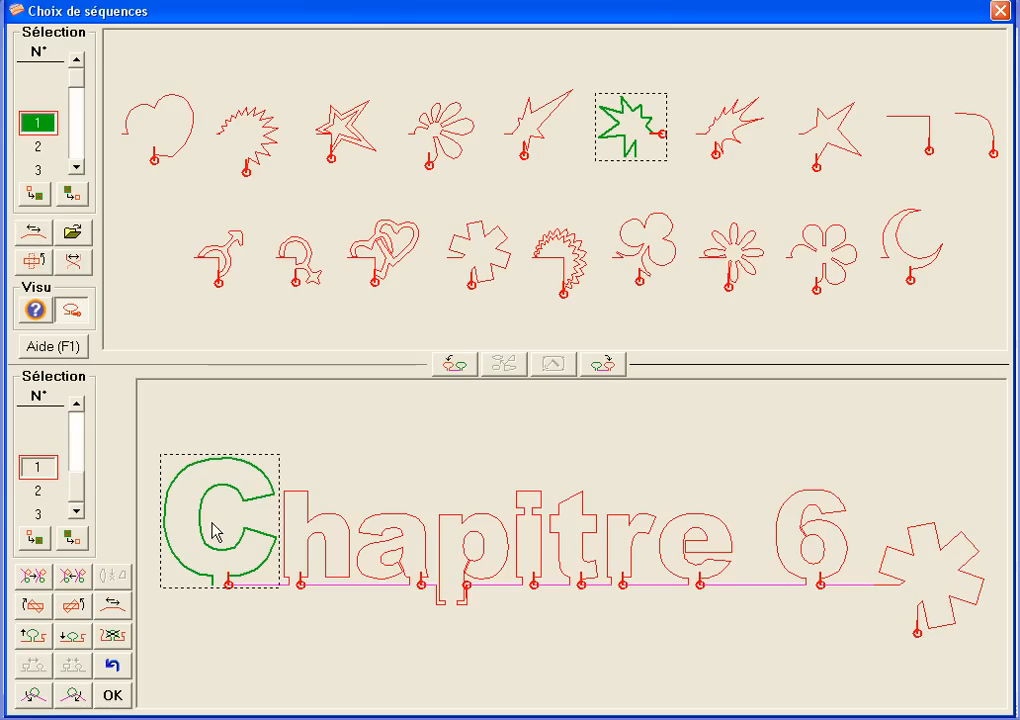
pyautogui.click(450, 368)
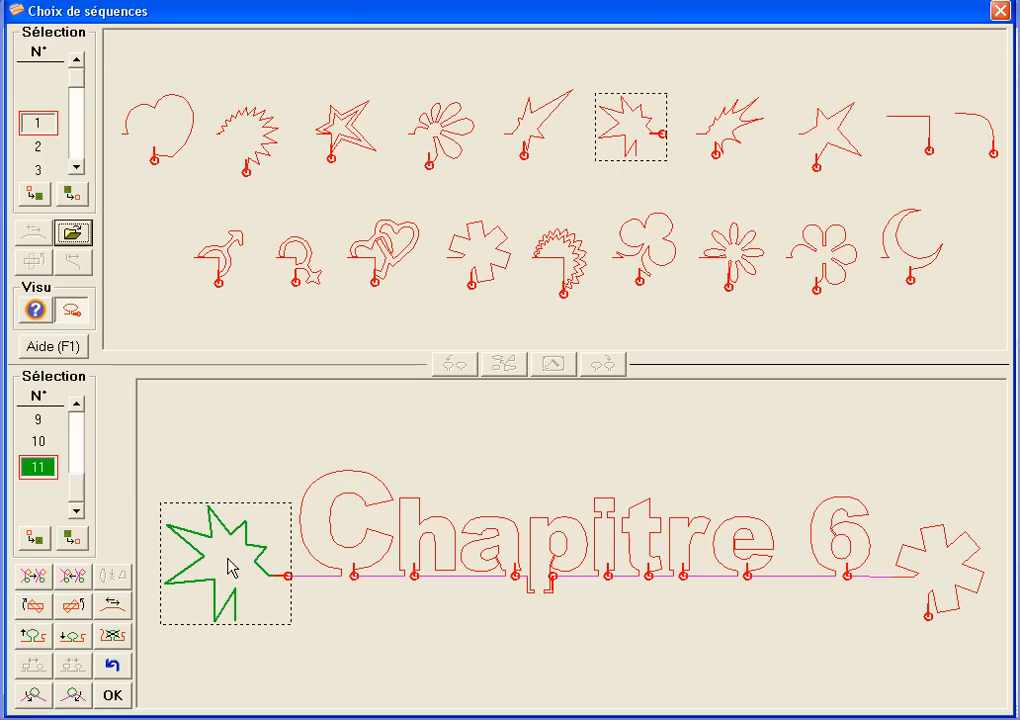
# Load the letter sequences from the Arial_Black_RI font DXF in the Polices folder
pyautogui.click(83, 236)
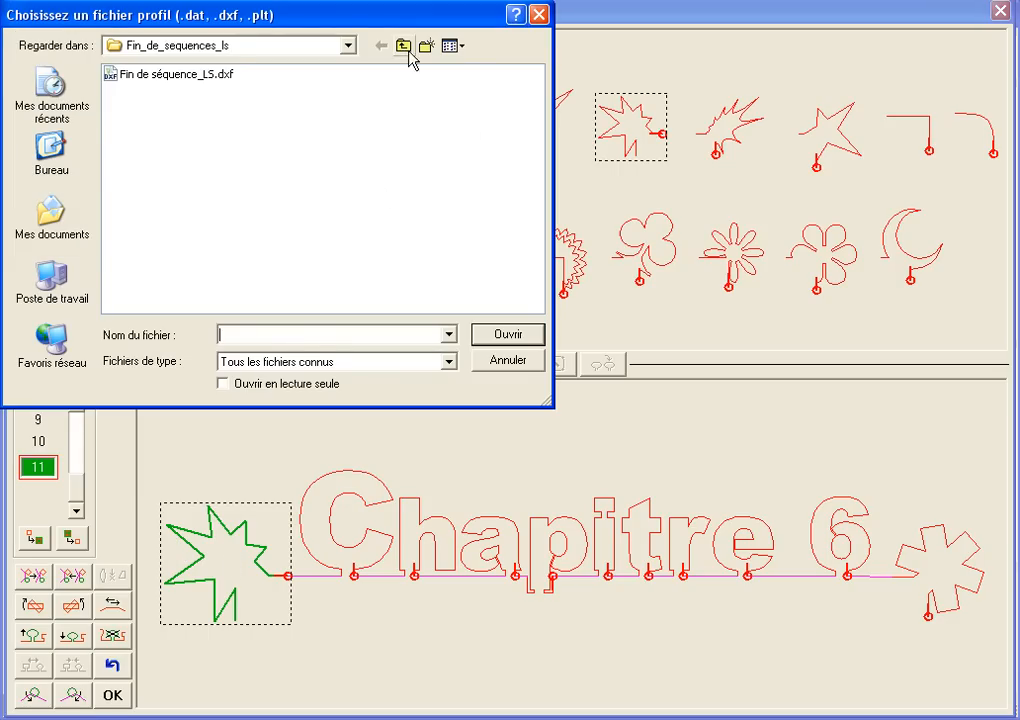
pyautogui.click(404, 47)
pyautogui.moveTo(171, 96)
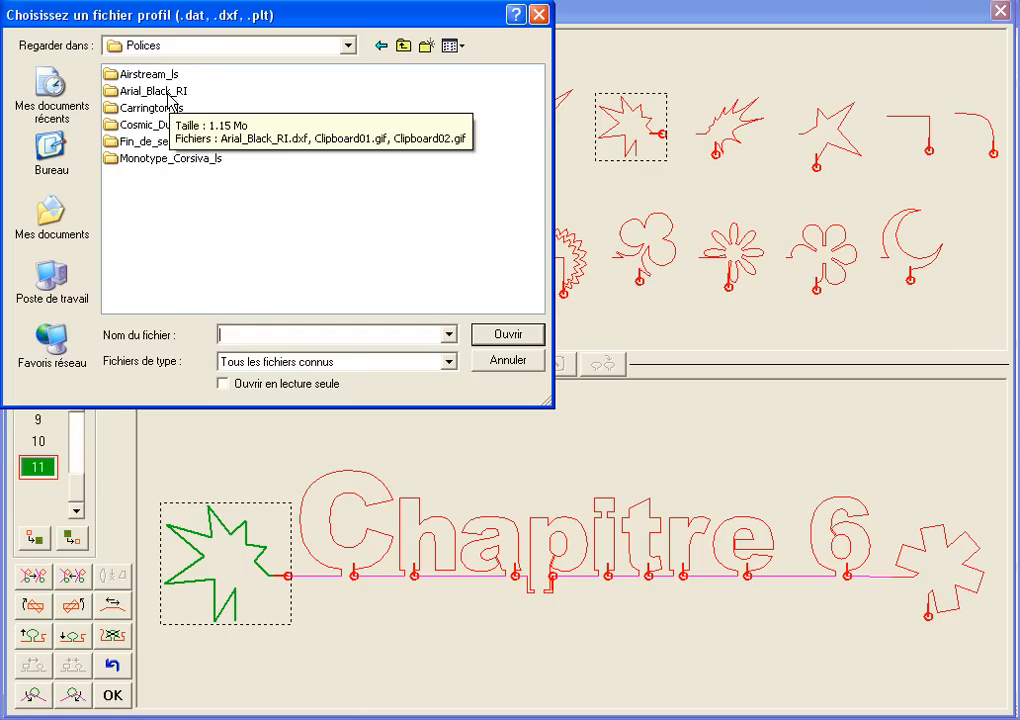
pyautogui.click(170, 98)
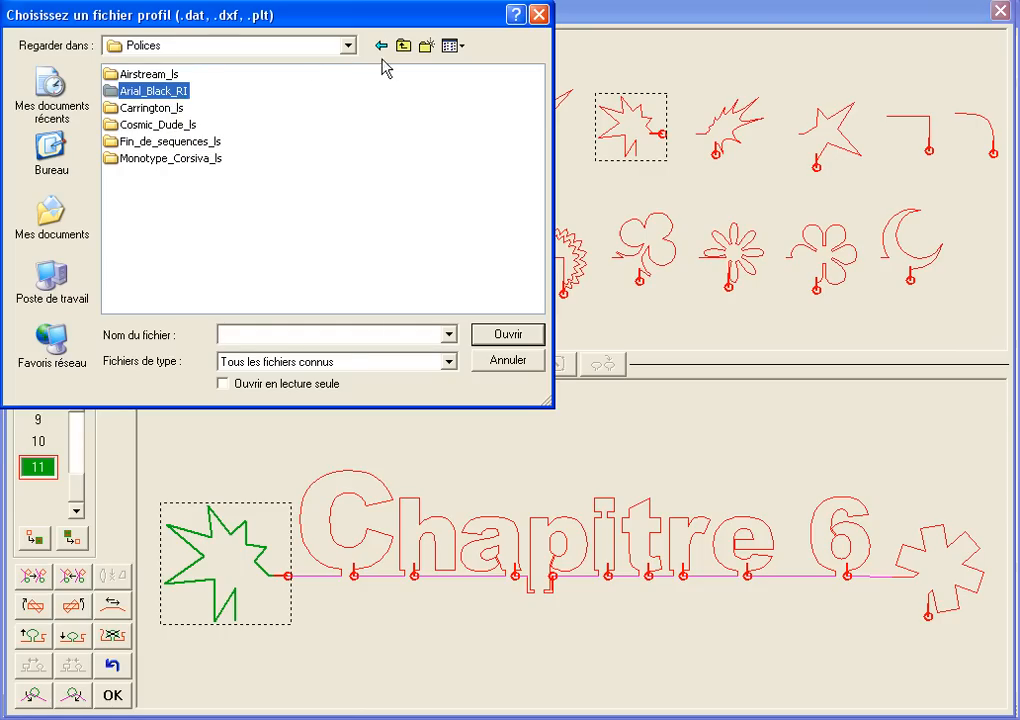
pyautogui.doubleClick(183, 96)
pyautogui.doubleClick(180, 80)
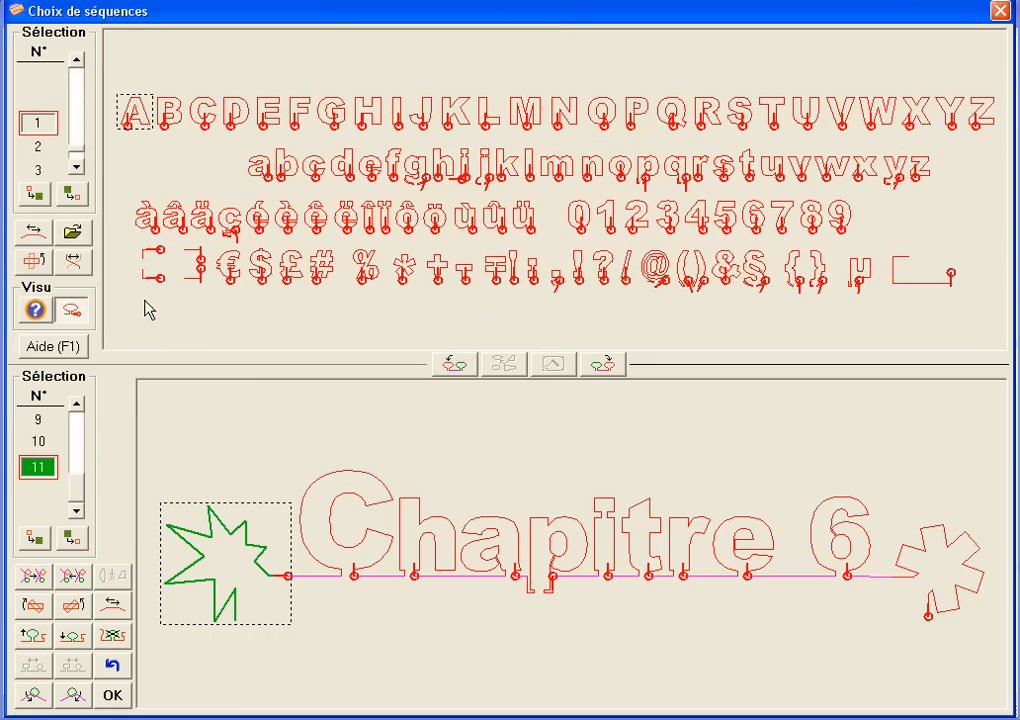
# Reverse the travel direction of the lower-left corner bracket, insert it before the spiky star and place it under the star's free end
pyautogui.click(152, 268)
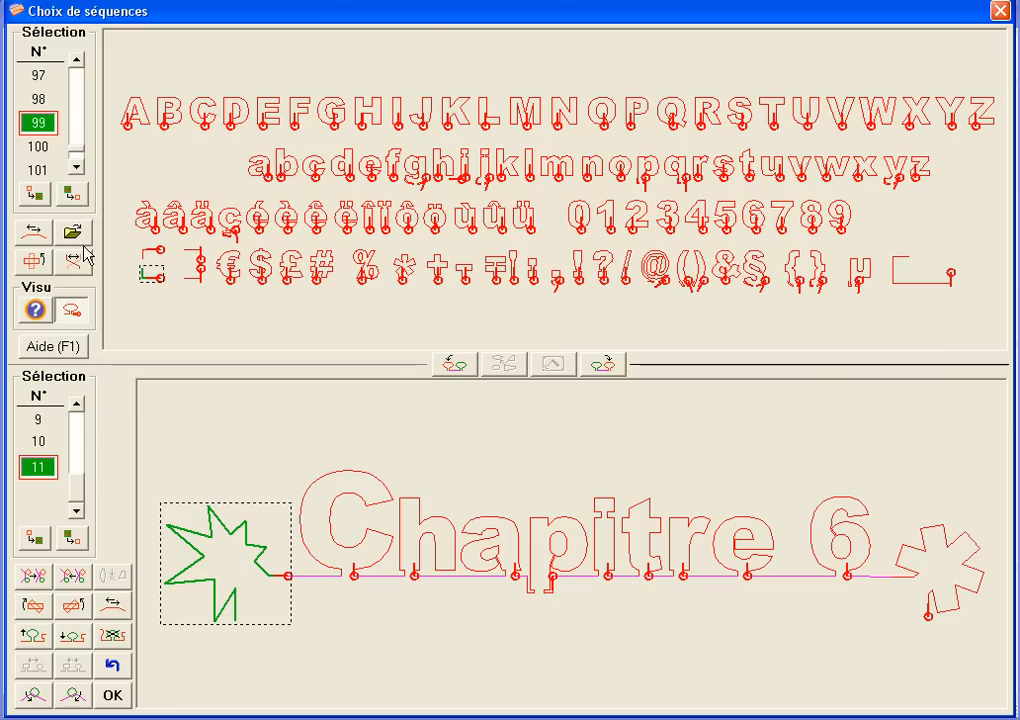
pyautogui.click(33, 236)
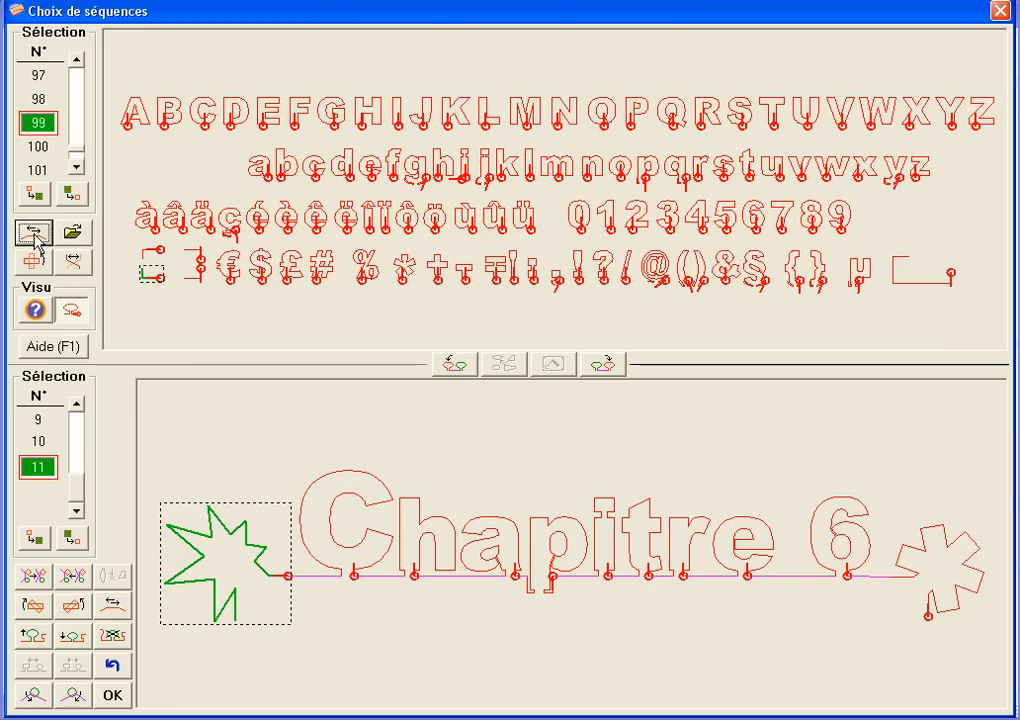
pyautogui.click(455, 364)
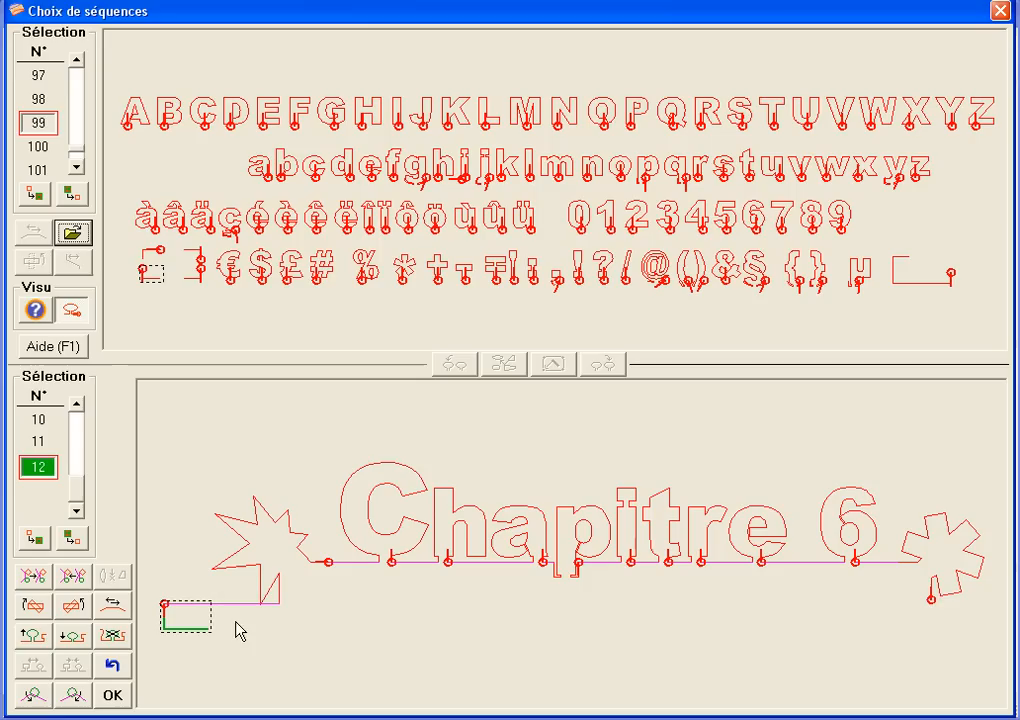
pyautogui.moveTo(182, 616); pyautogui.dragTo(301, 630)
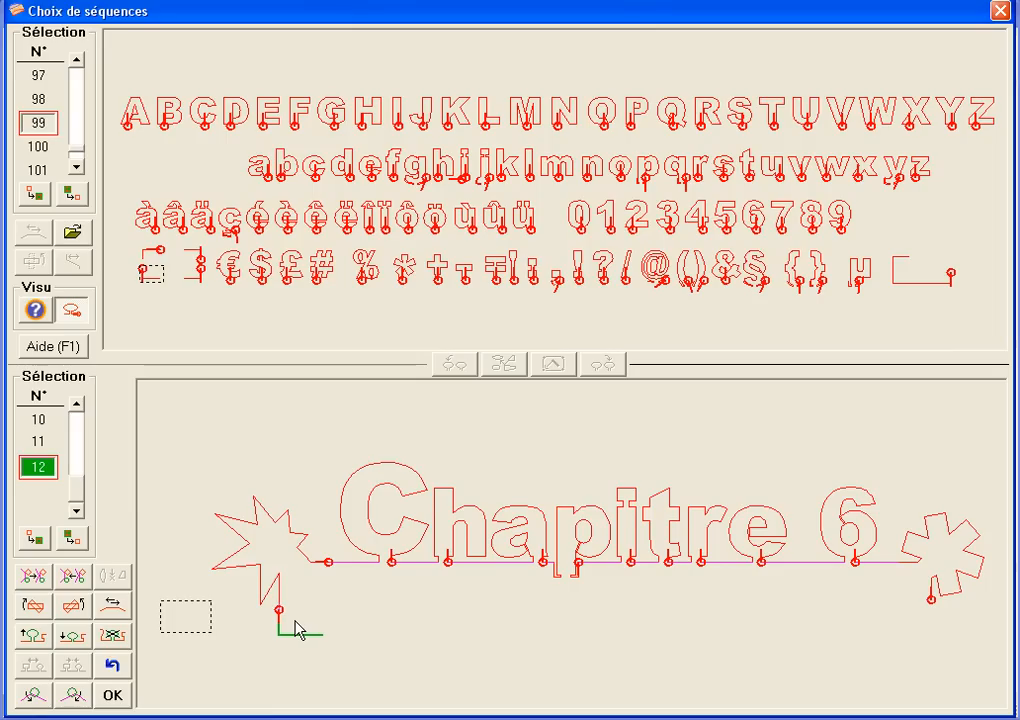
pyautogui.click(298, 630)
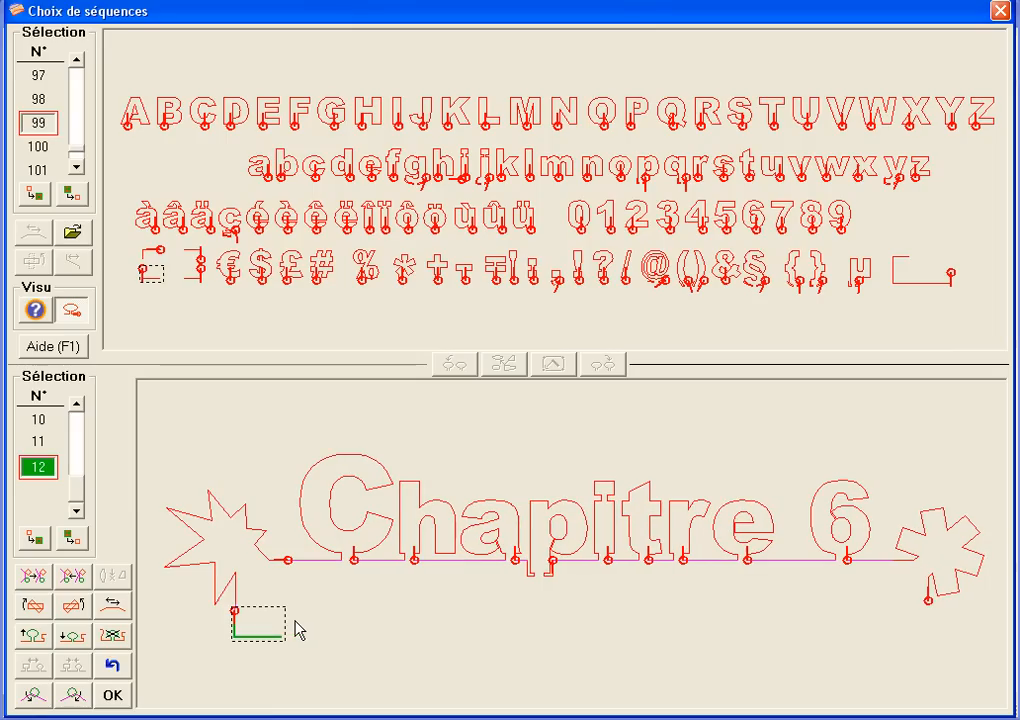
# Reverse the travel direction of the lower-right corner bracket, insert it into the composition and place it under the asterisk's free end
pyautogui.click(193, 277)
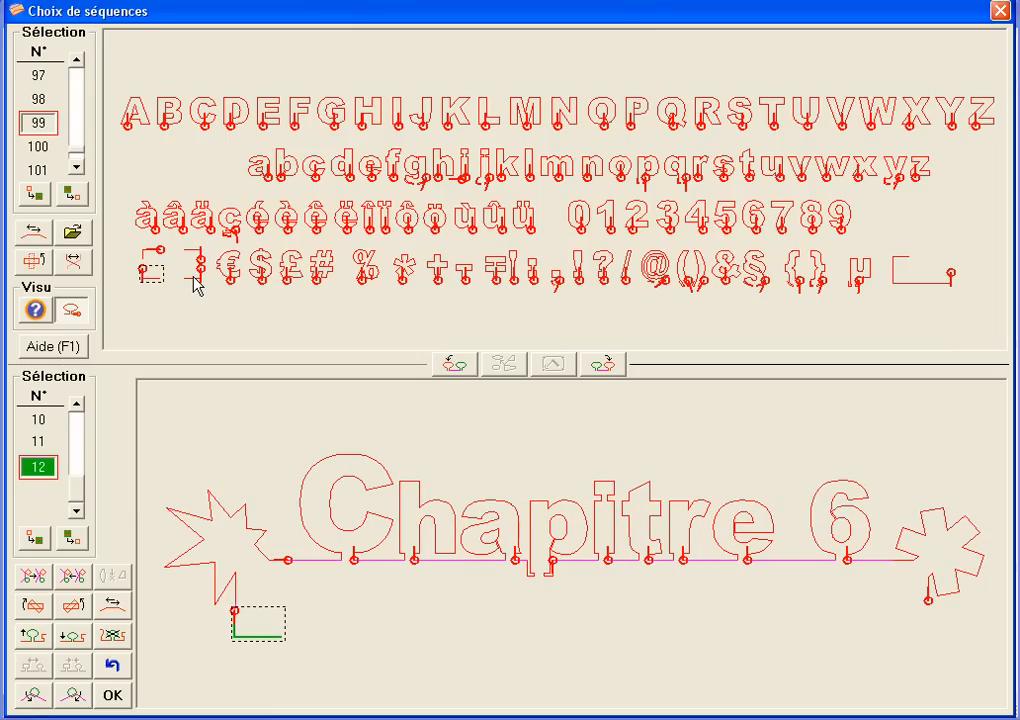
pyautogui.click(196, 284)
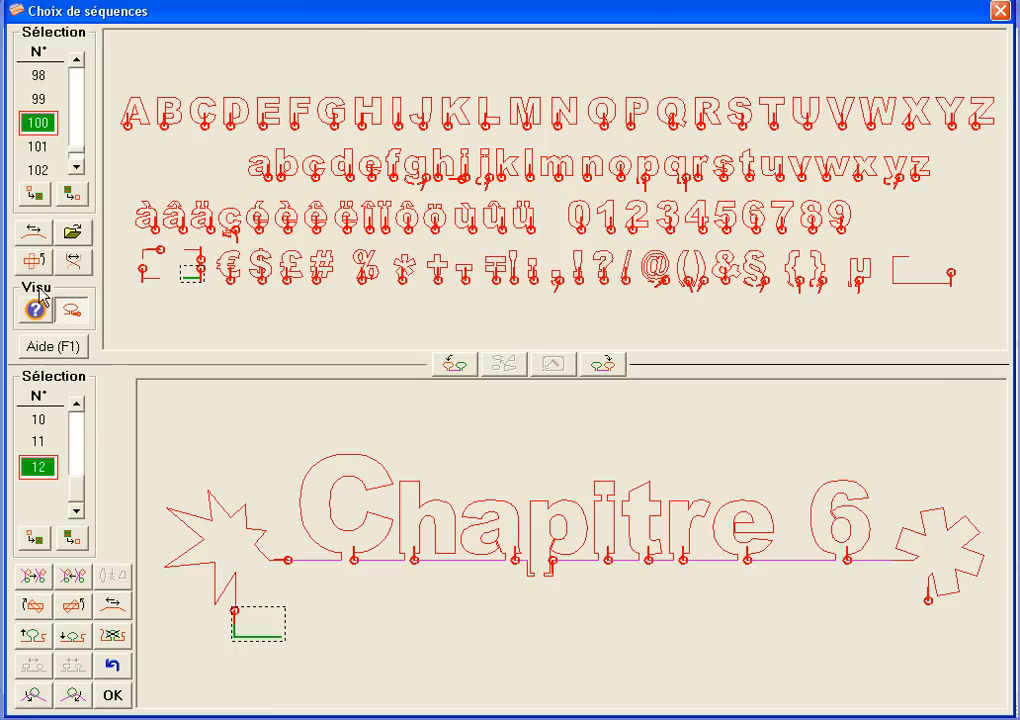
pyautogui.click(35, 233)
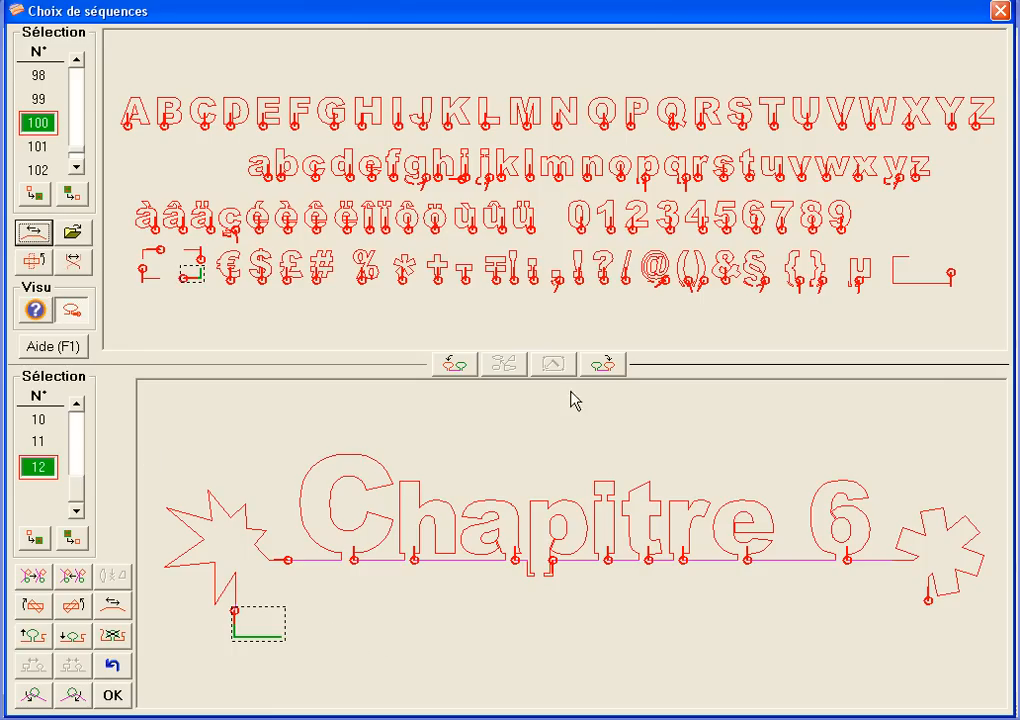
pyautogui.click(462, 368)
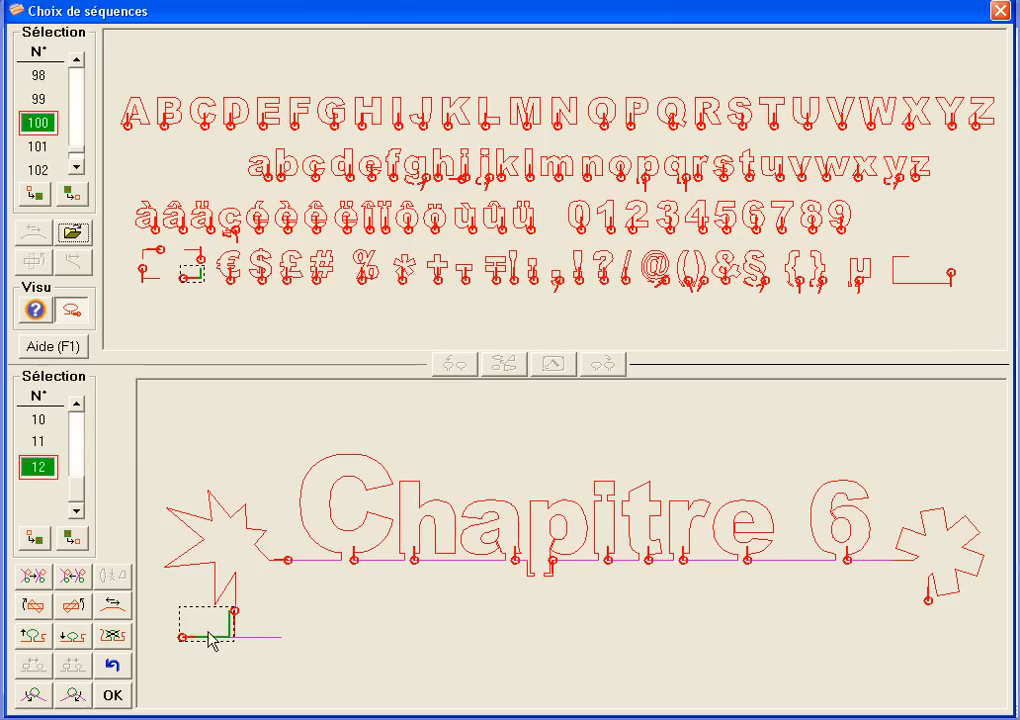
pyautogui.moveTo(208, 632); pyautogui.dragTo(897, 623)
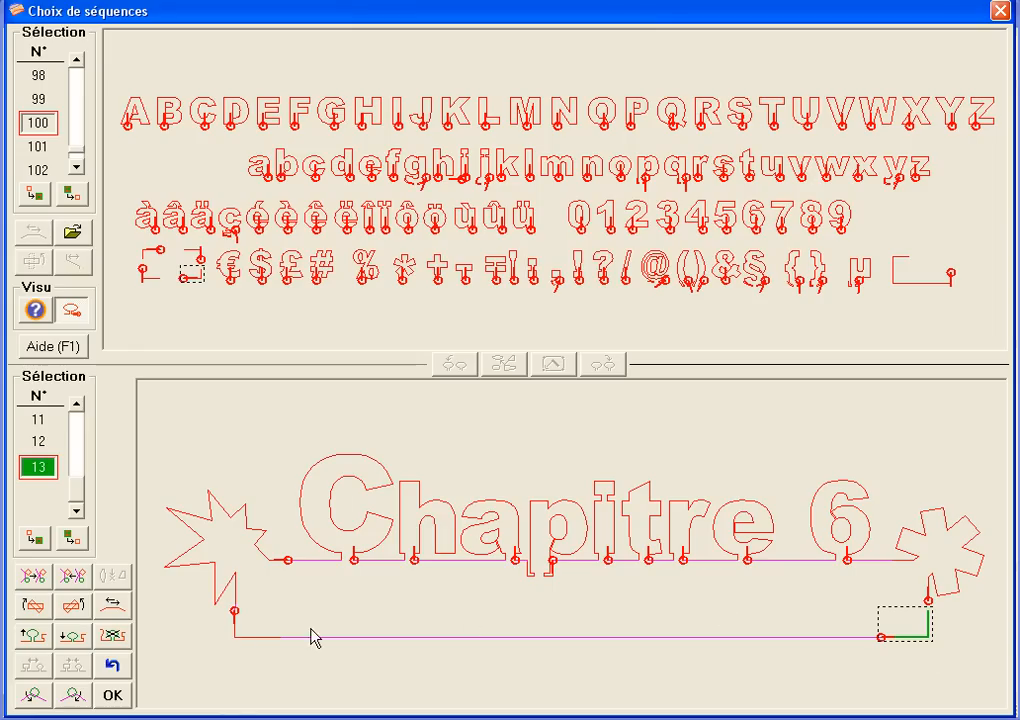
# Shift the lower-left frame corner outward beneath the star's lowest spike to slant the side line, and validate the composition
pyautogui.moveTo(236, 640); pyautogui.dragTo(349, 590)
pyautogui.moveTo(284, 617); pyautogui.dragTo(212, 641)
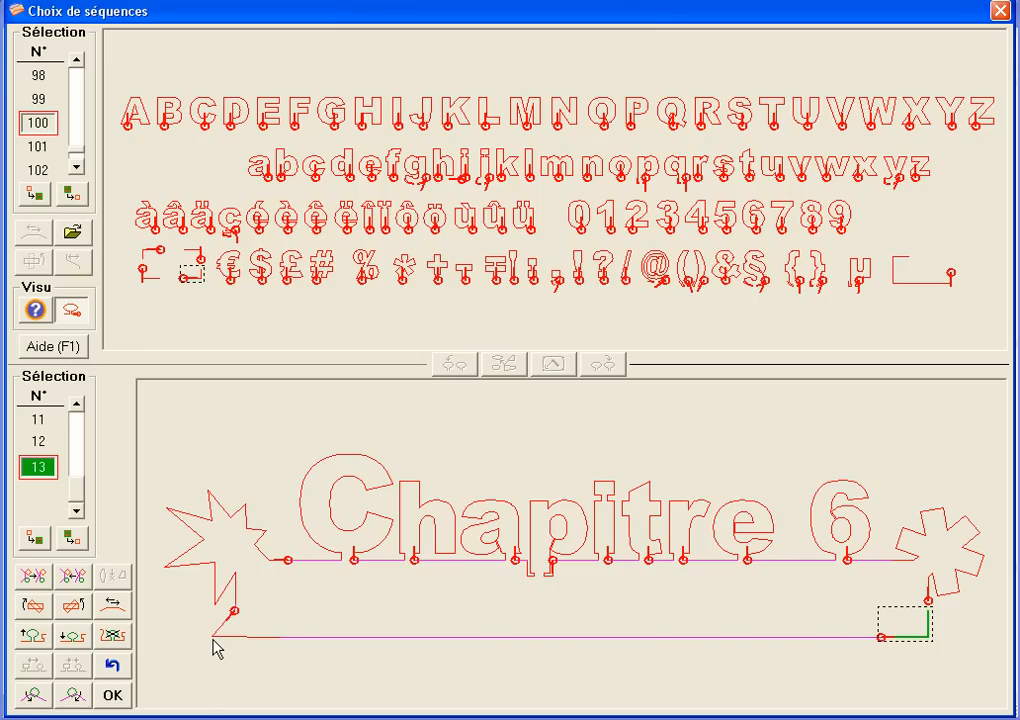
pyautogui.moveTo(213, 642); pyautogui.dragTo(214, 639)
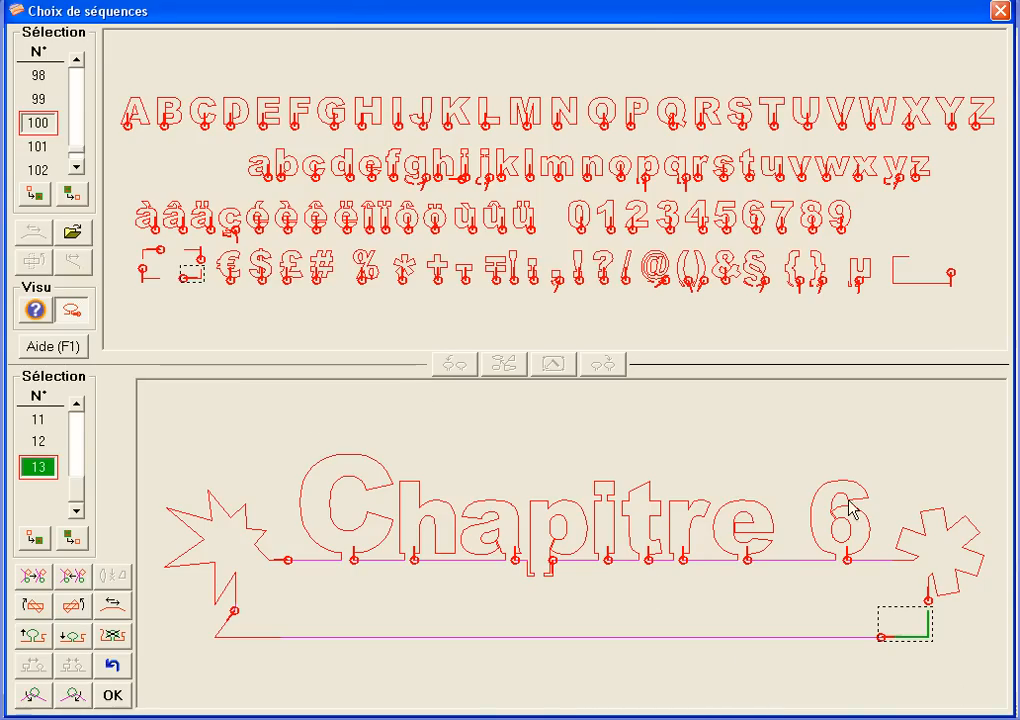
pyautogui.click(113, 697)
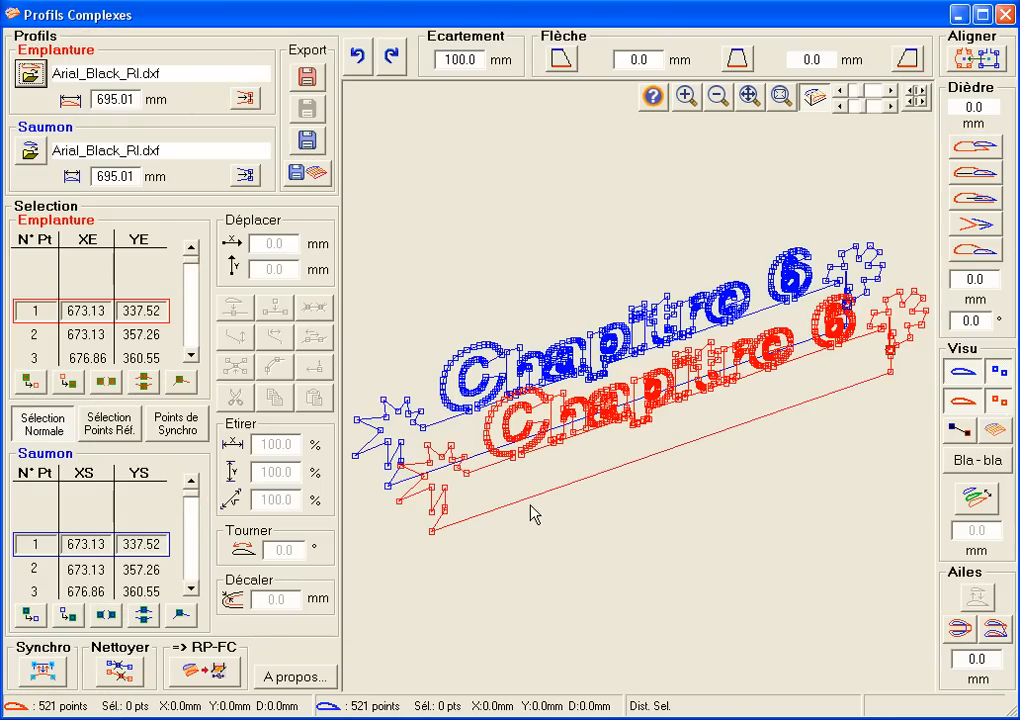
# Select the last contour point below the asterisk and move it up close to the contour's start point
pyautogui.click(818, 98)
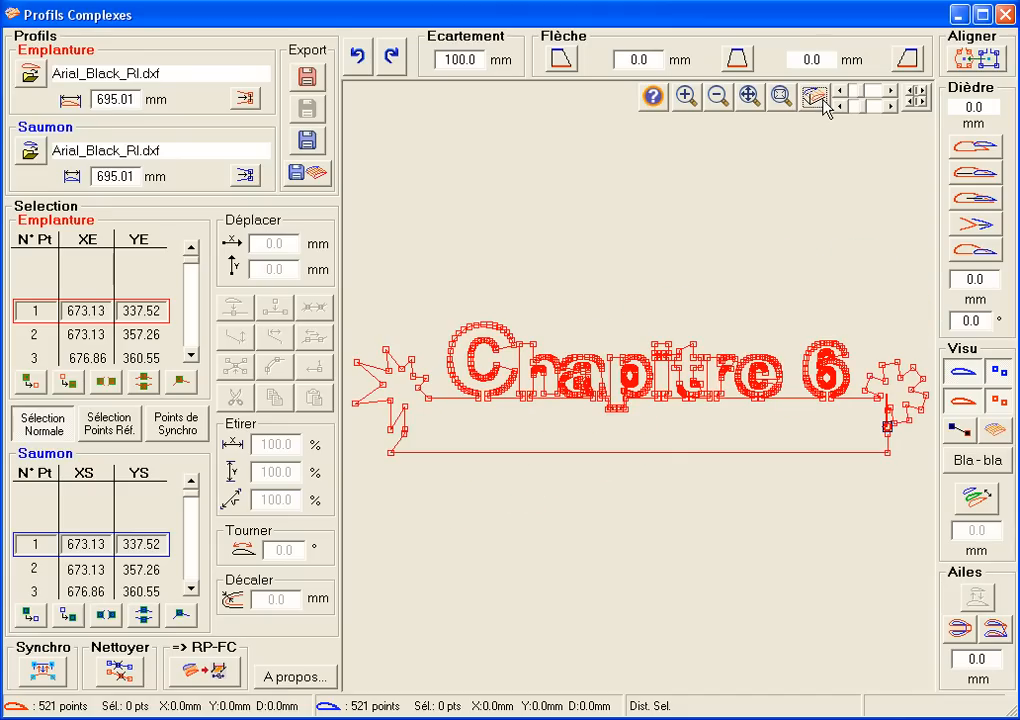
pyautogui.click(998, 400)
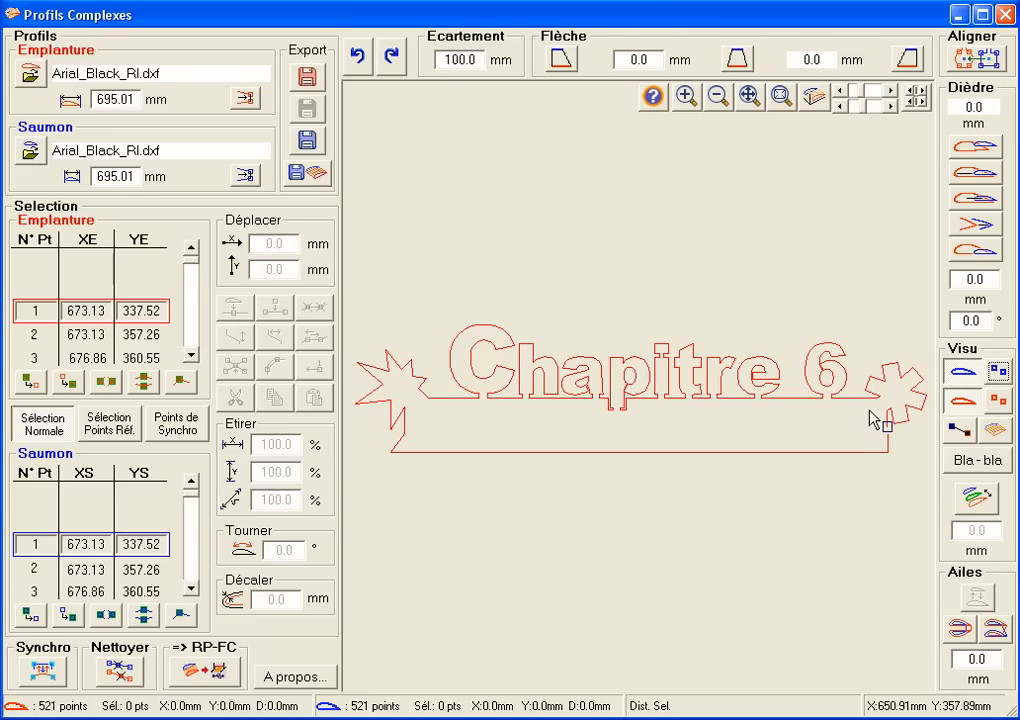
pyautogui.moveTo(872, 420); pyautogui.dragTo(908, 460)
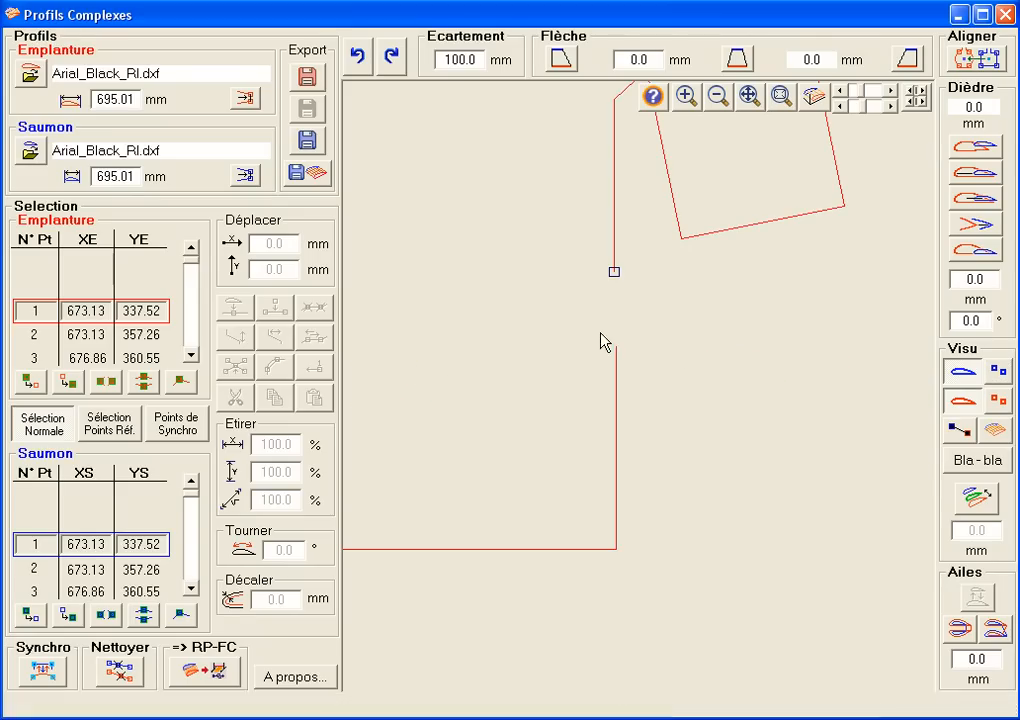
pyautogui.click(998, 371)
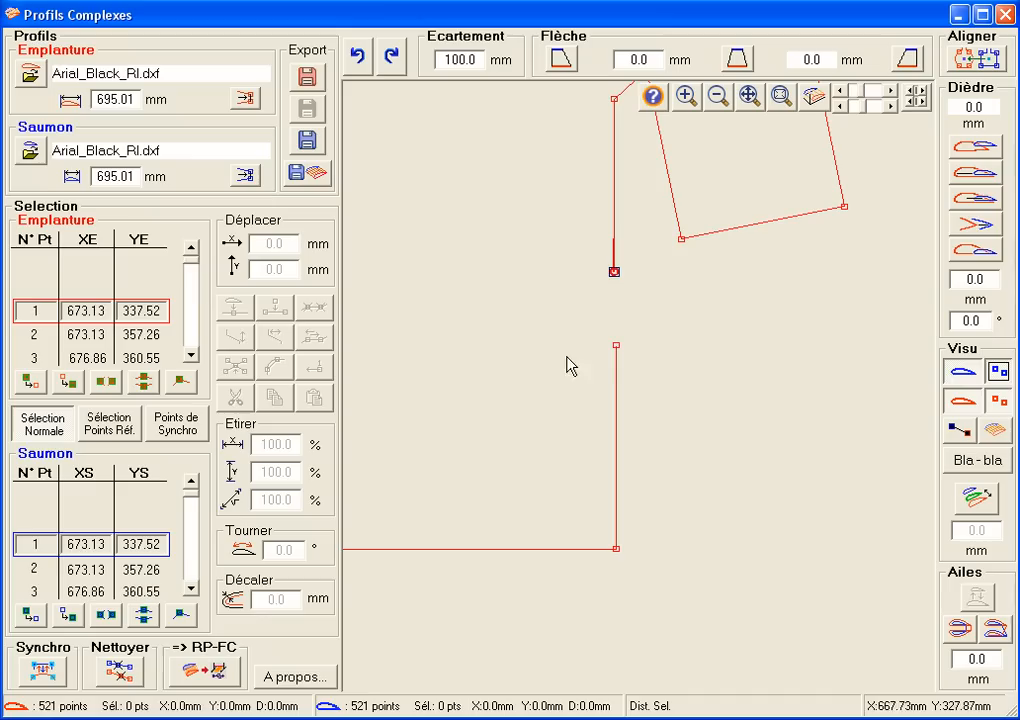
pyautogui.moveTo(603, 330); pyautogui.dragTo(708, 385)
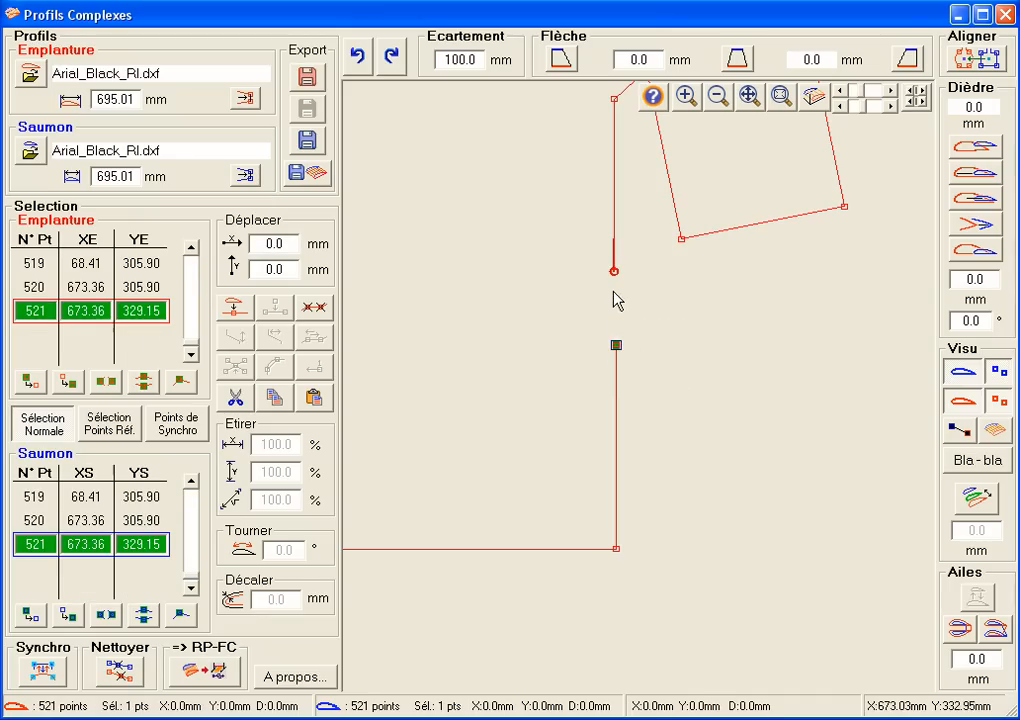
pyautogui.moveTo(616, 345); pyautogui.dragTo(613, 291)
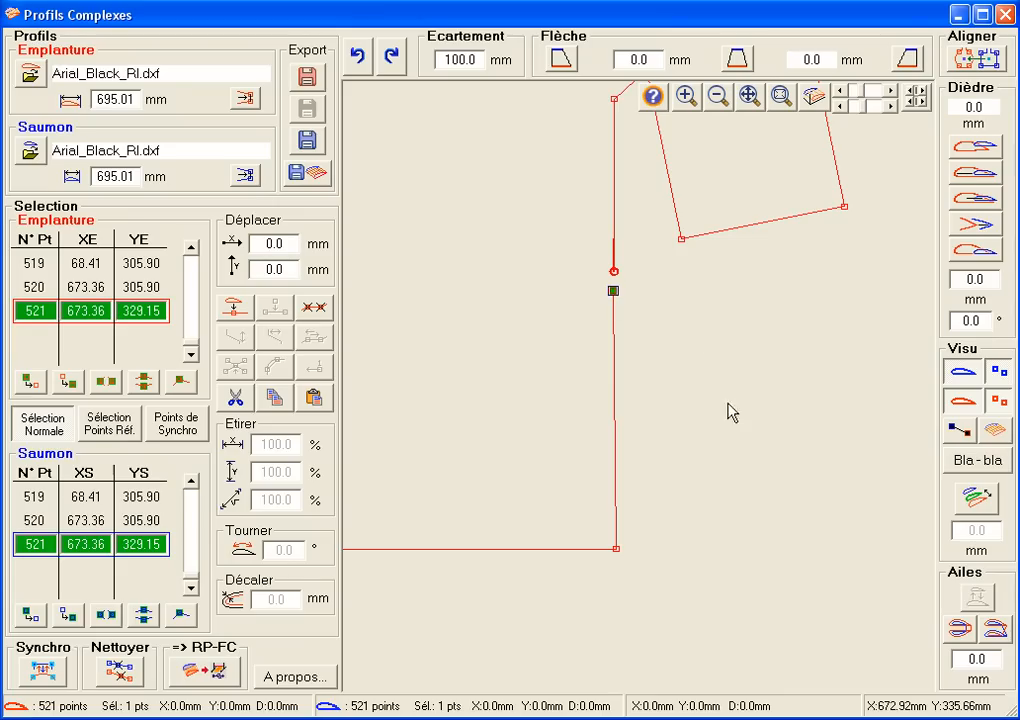
# Close the Emplanture and Saumon profiles and clean them while keeping the synchronous points
pyautogui.click(245, 99)
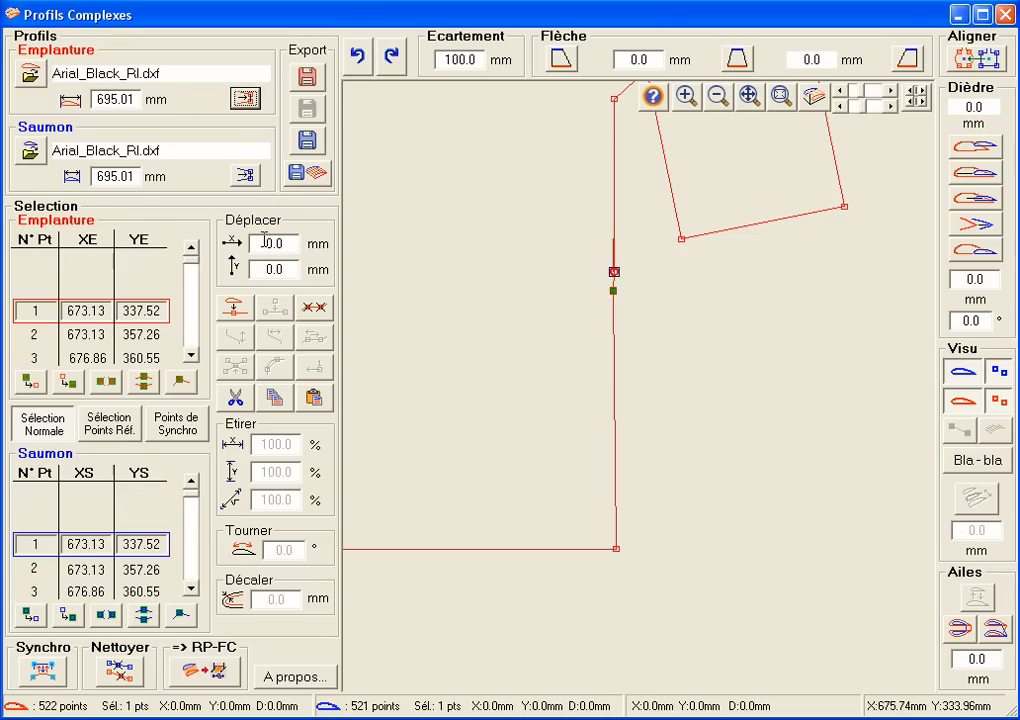
pyautogui.click(246, 177)
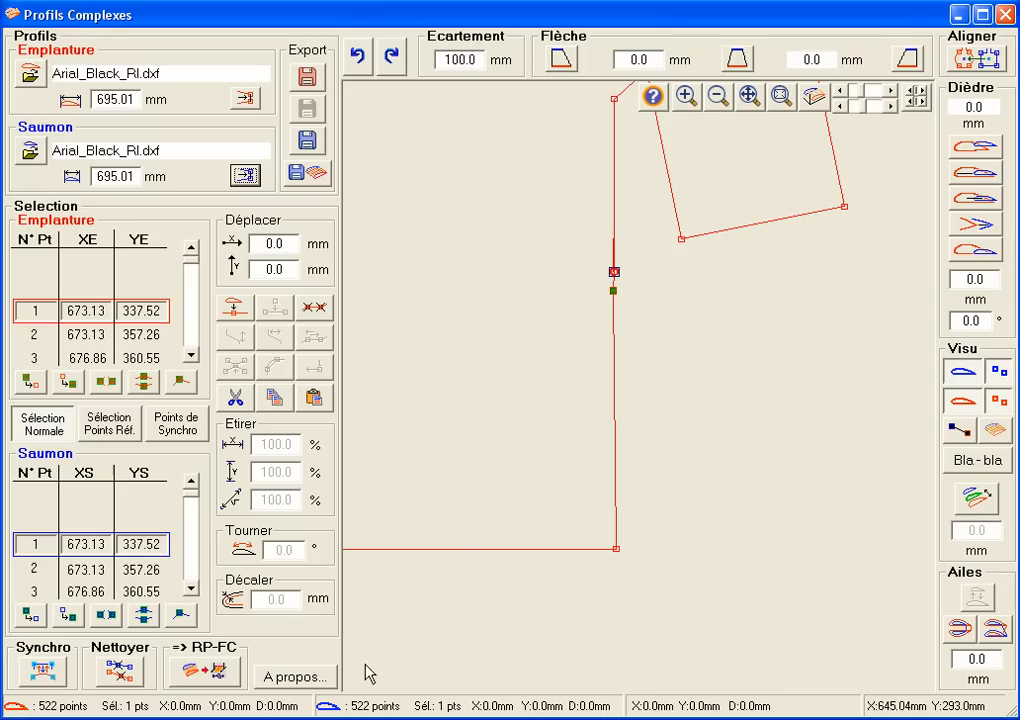
pyautogui.click(814, 96)
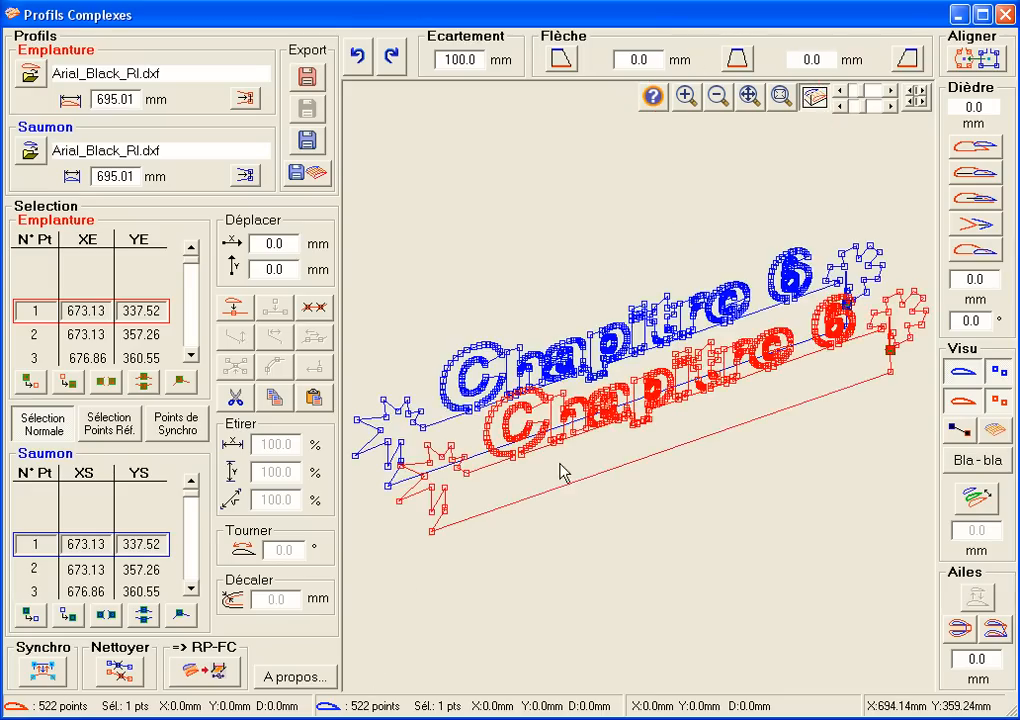
pyautogui.click(117, 673)
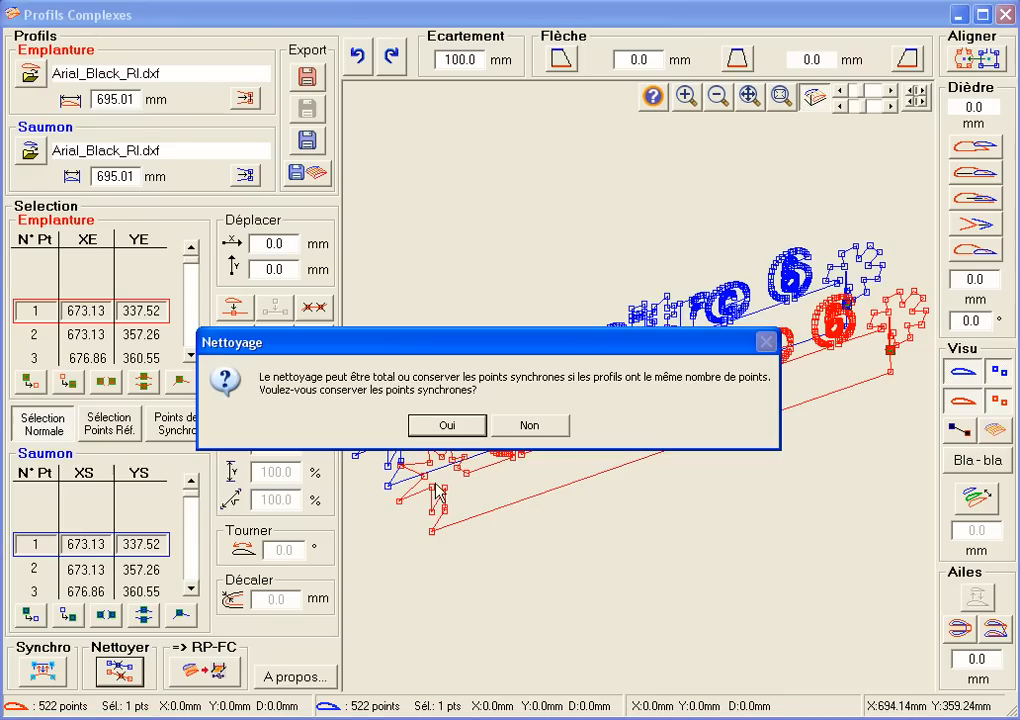
pyautogui.click(459, 426)
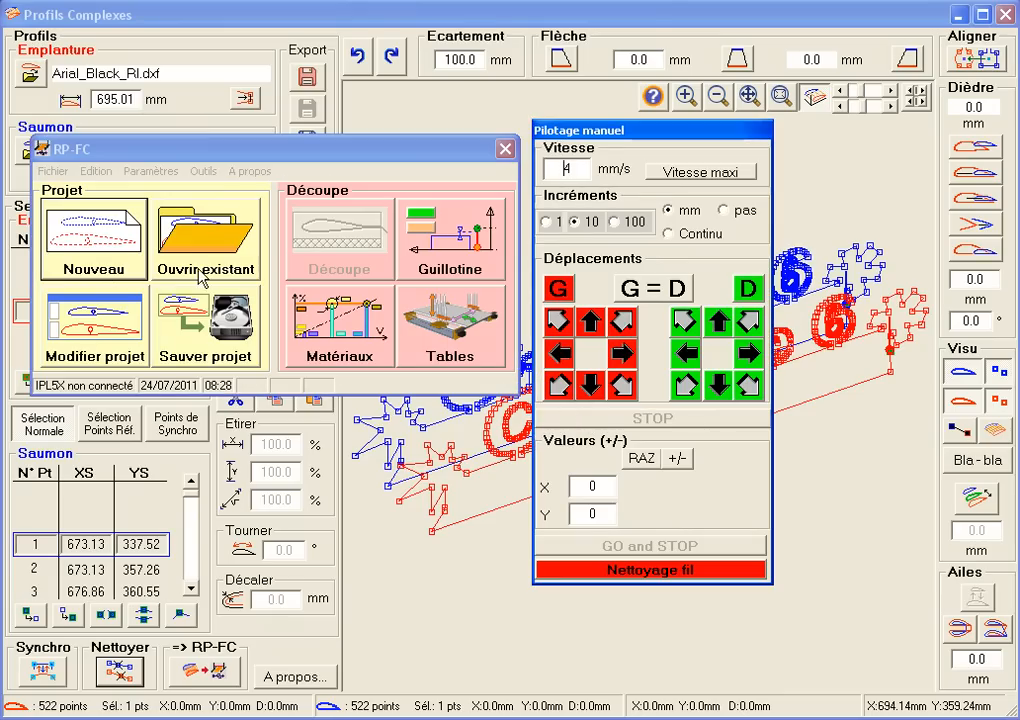
# Start a new cutting project in RP-FC, move its window clear and return to Profils Complexes
pyautogui.click(123, 248)
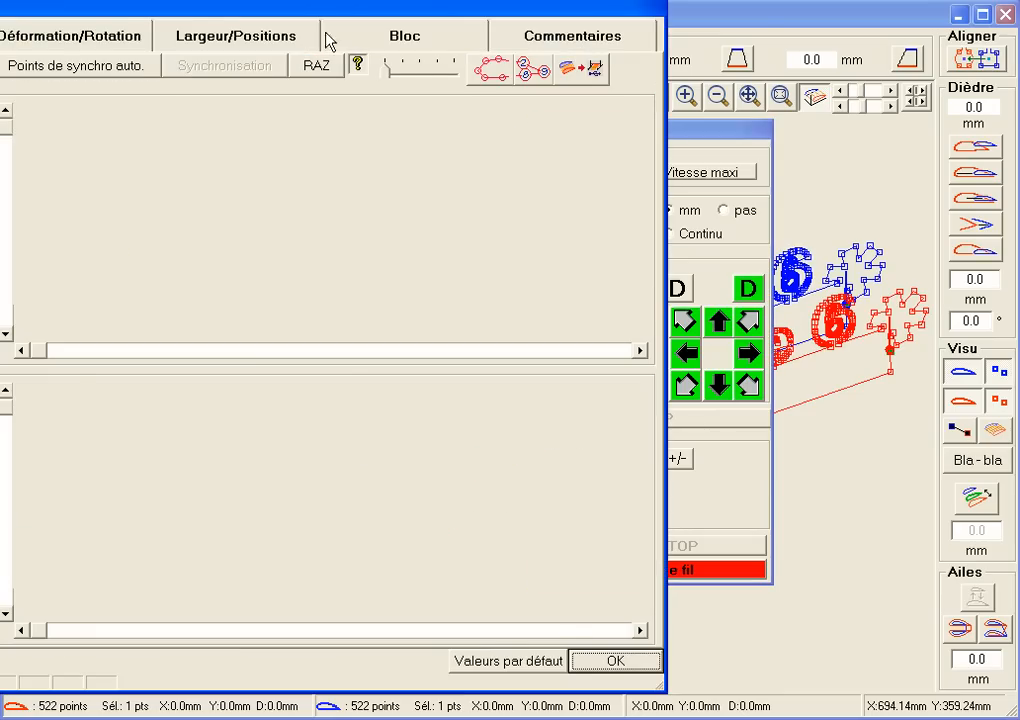
pyautogui.moveTo(316, 12); pyautogui.dragTo(619, 36)
pyautogui.click(82, 14)
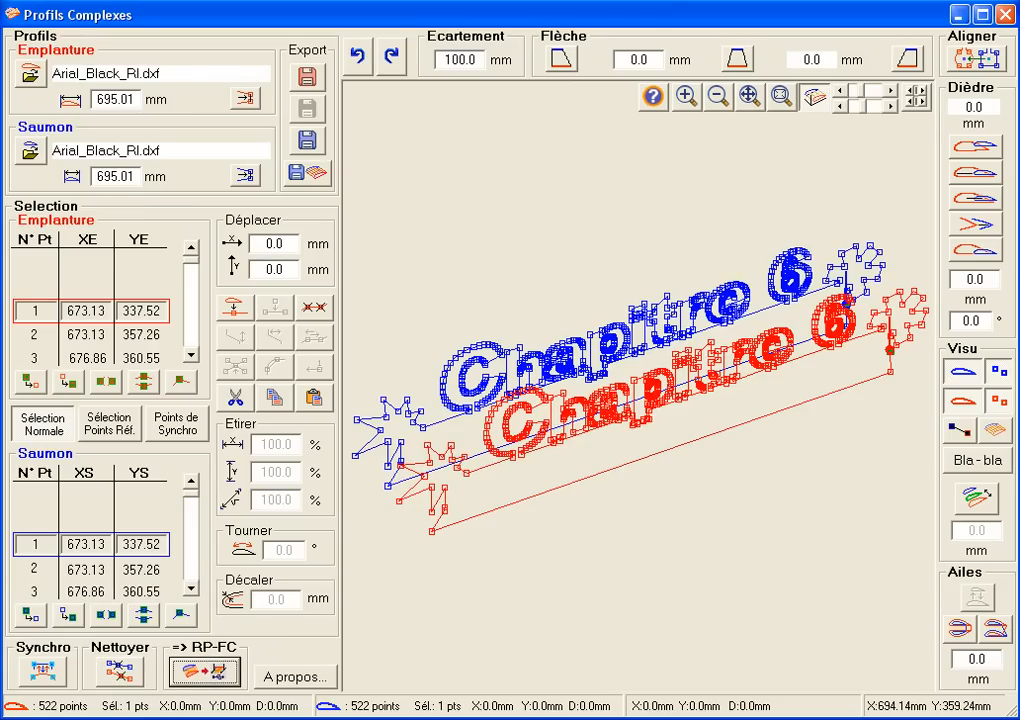
# Send both profiles to RP-FC, load them into the new cut and show its deformation and rotation settings
pyautogui.click(204, 672)
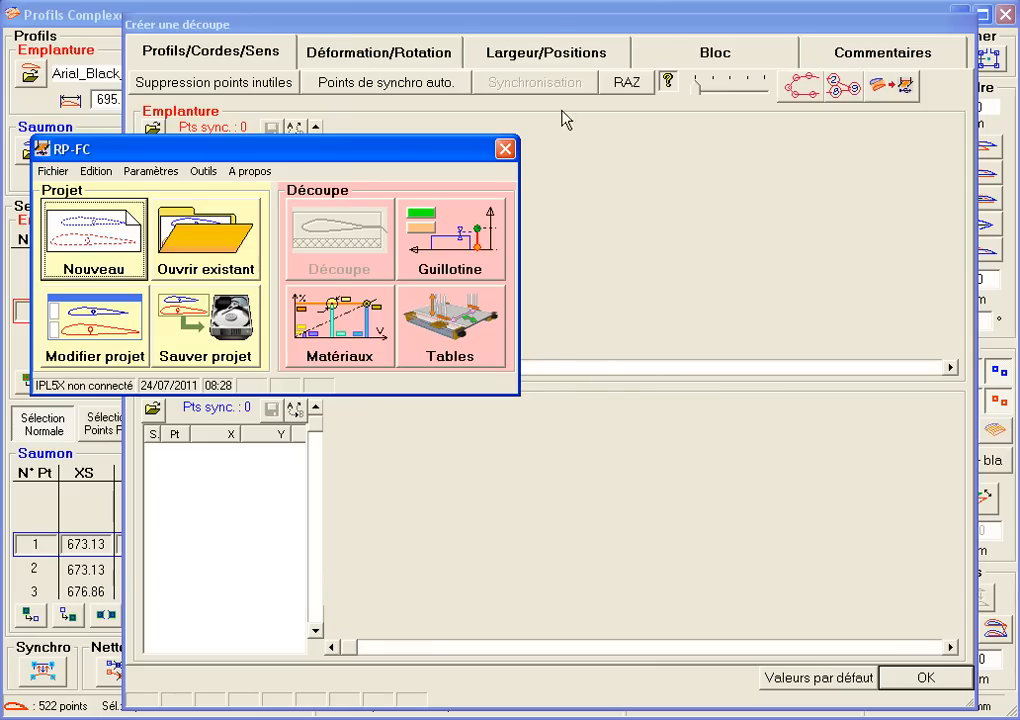
pyautogui.click(558, 26)
pyautogui.click(900, 88)
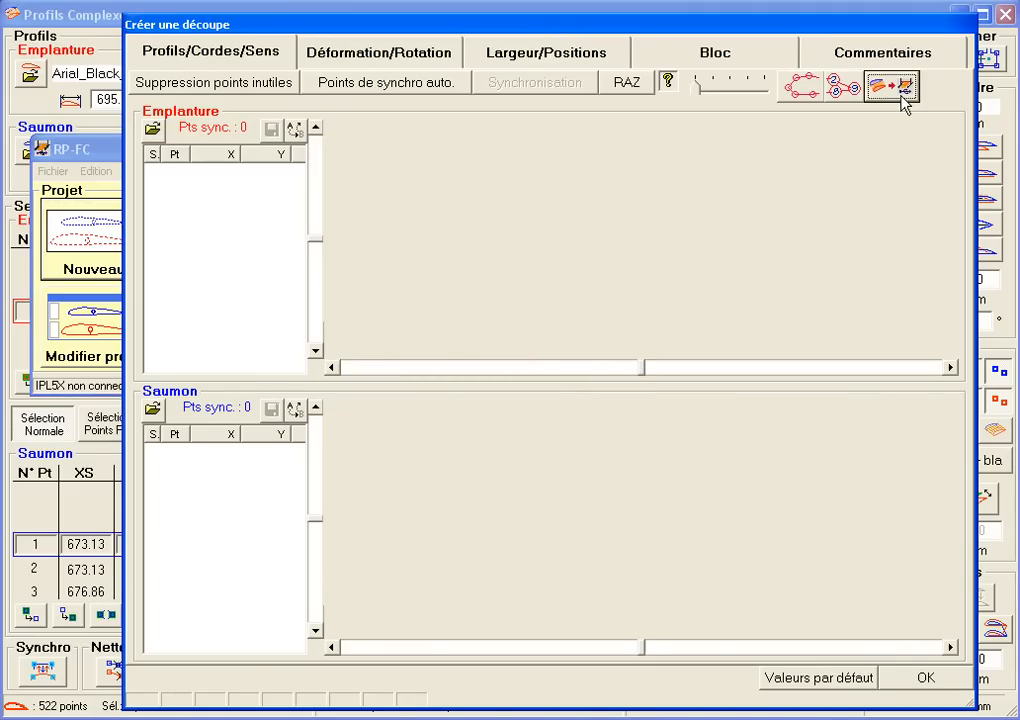
pyautogui.click(390, 58)
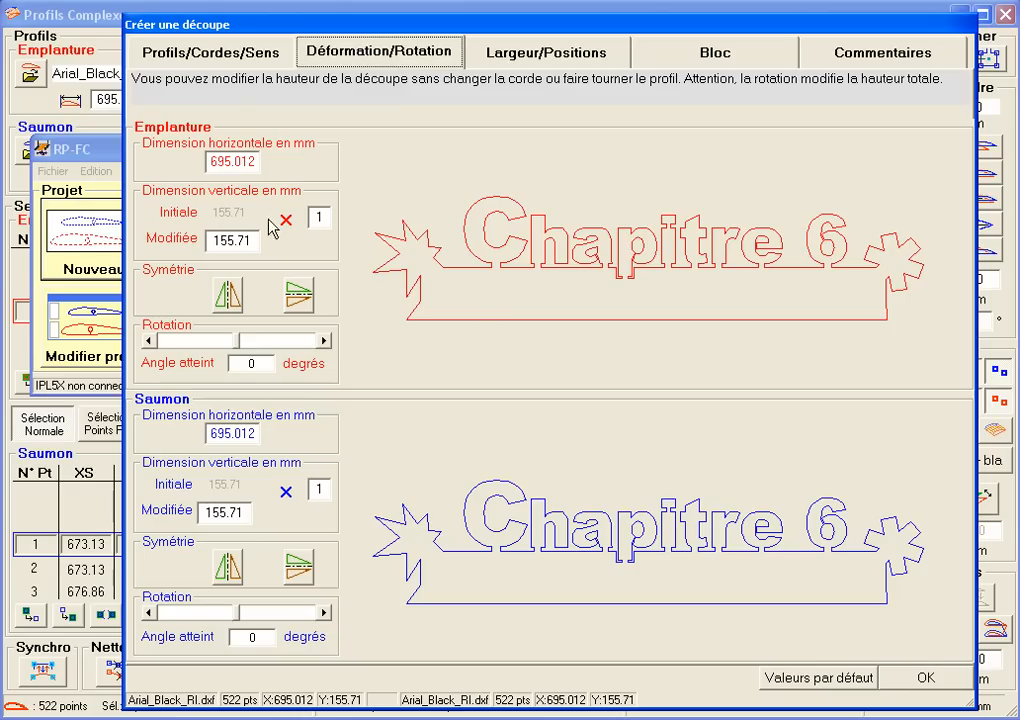